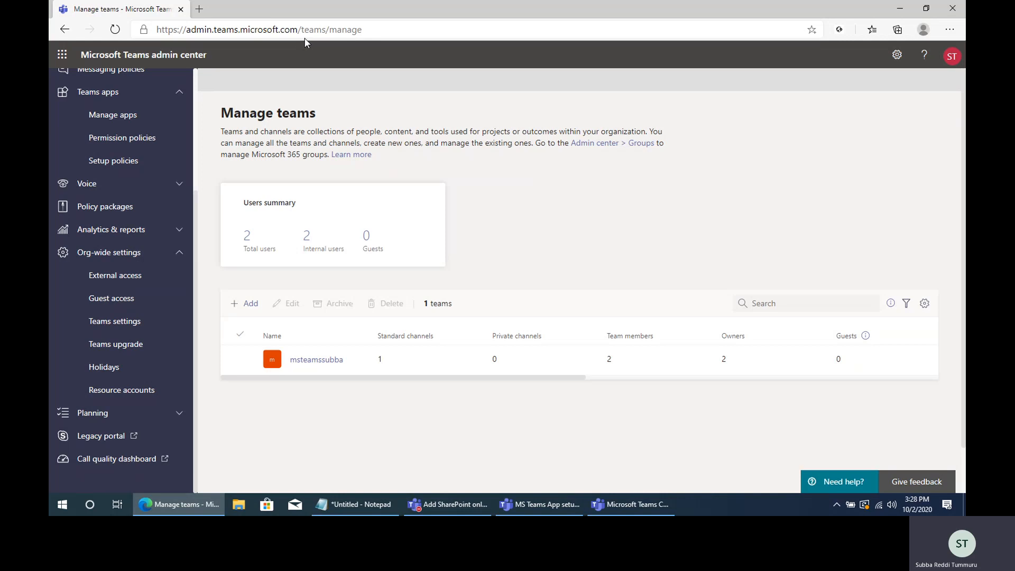
Open the Manage apps page under Teams apps and look through the listed apps, their publishers and statuses.
scroll(140, 250, "up", 4)
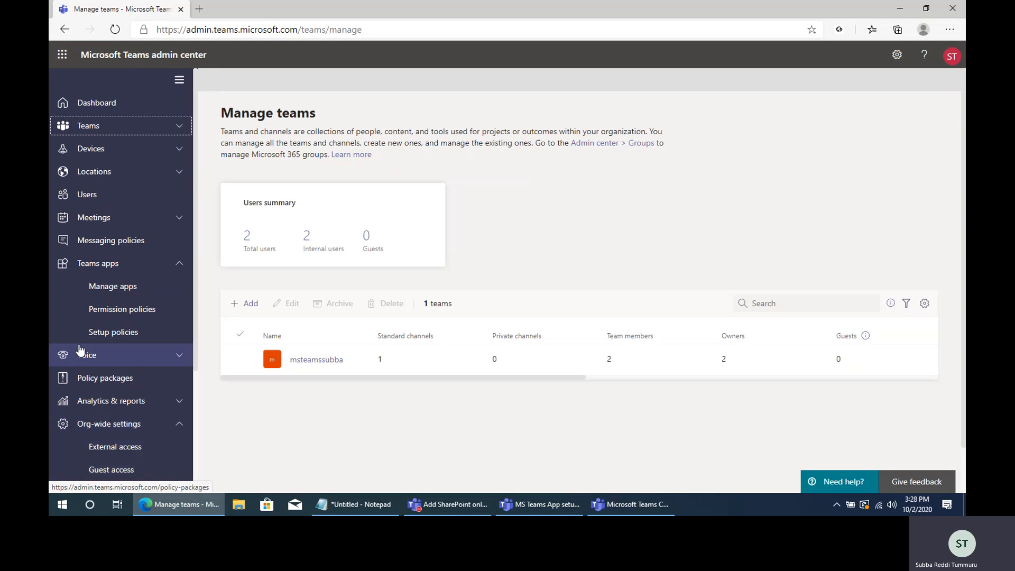
scroll(85, 353, "down", 3)
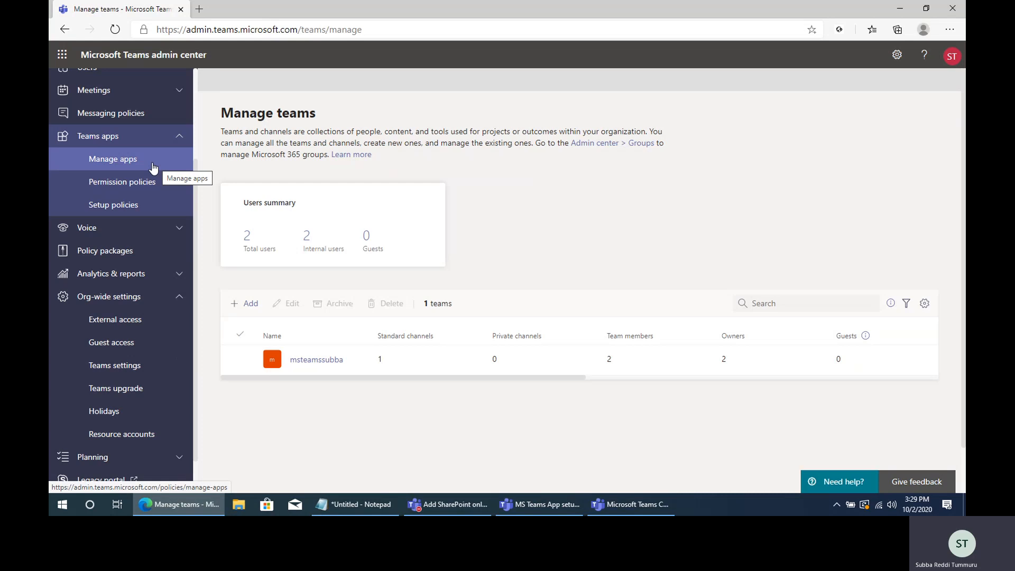
left_click(116, 161)
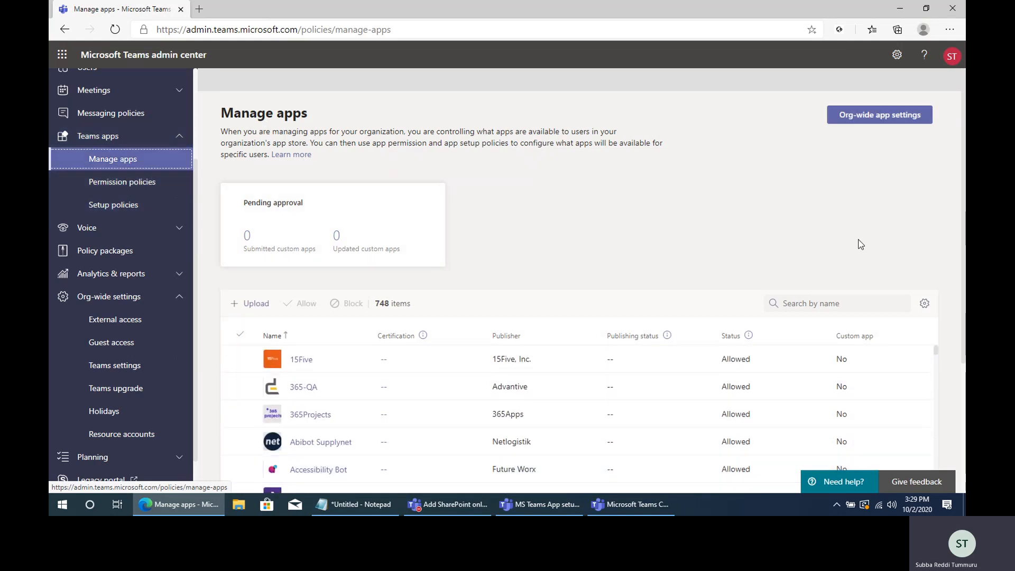
scroll(860, 244, "down", 3)
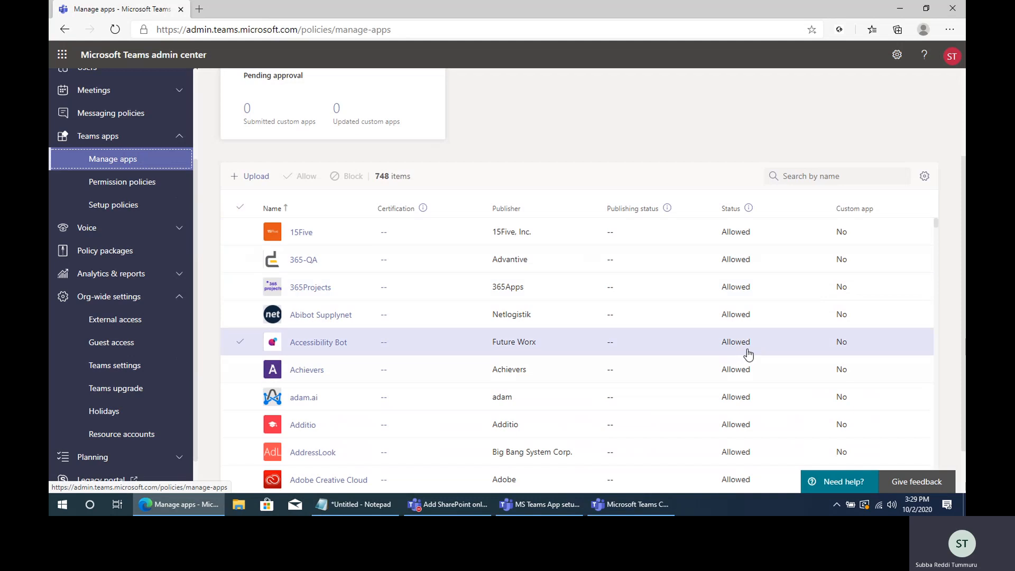
scroll(721, 377, "up", 2)
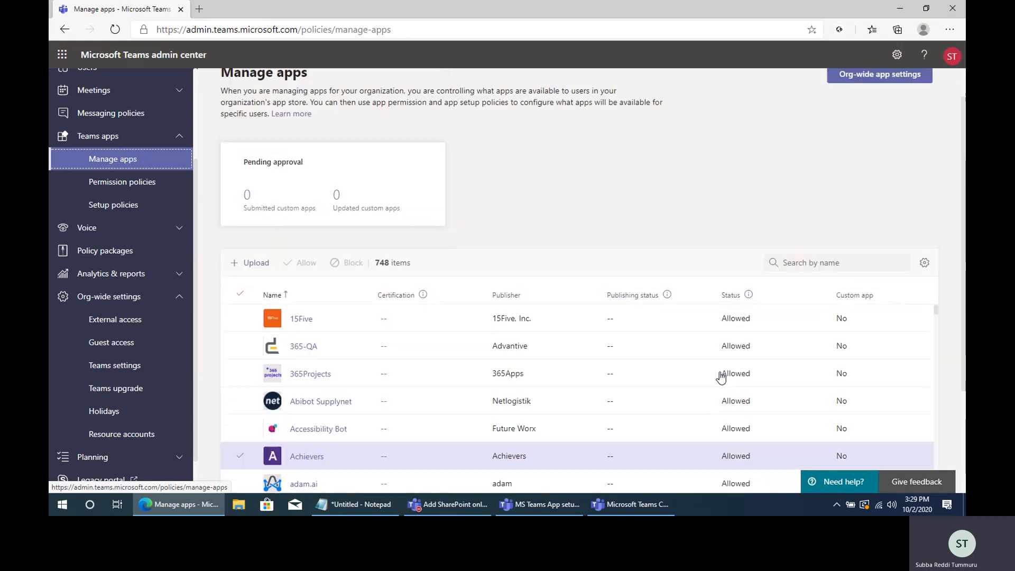
scroll(721, 377, "up", 1)
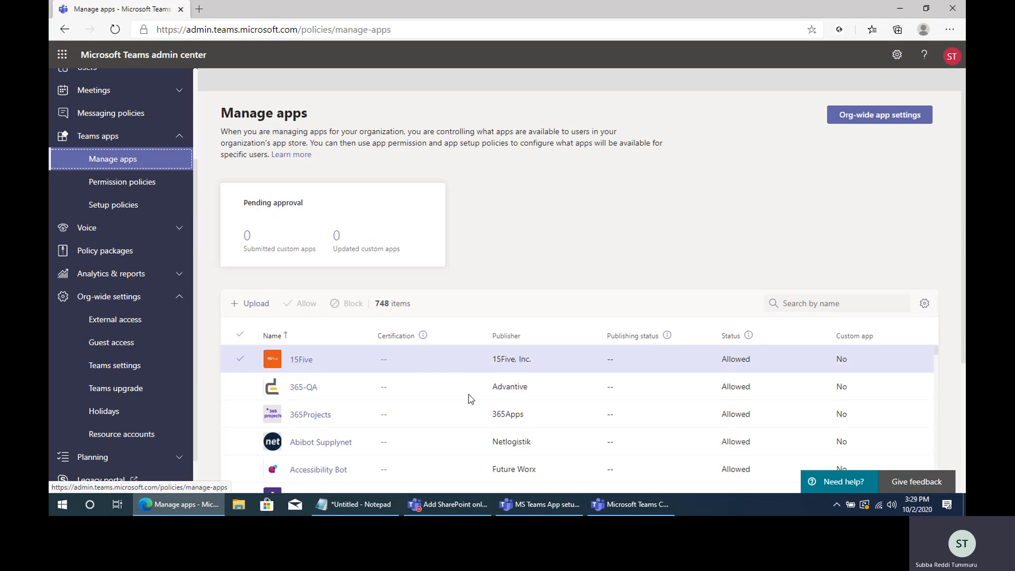
scroll(314, 375, "down", 2)
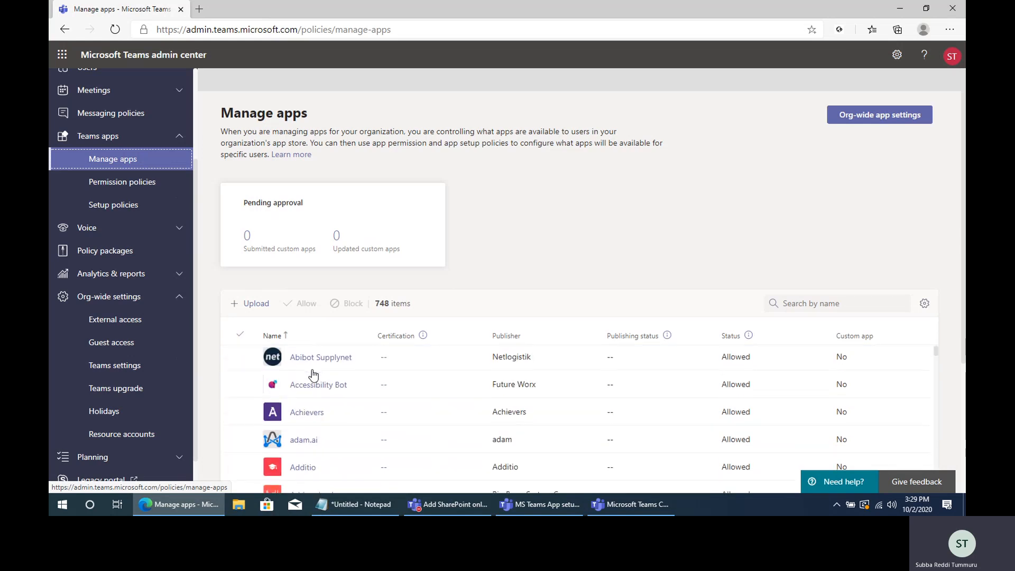
scroll(530, 386, "down", 4)
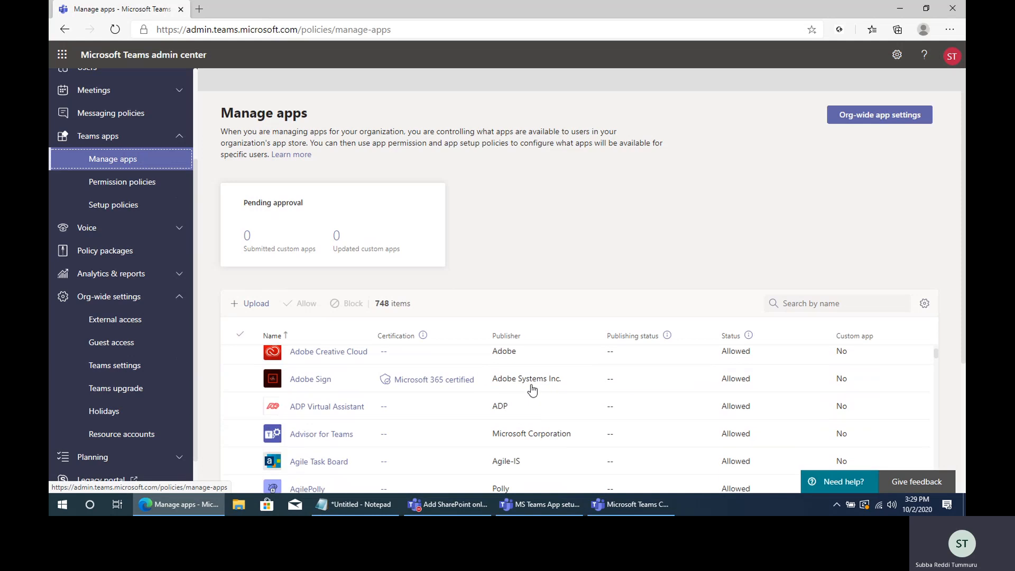
scroll(526, 383, "down", 5)
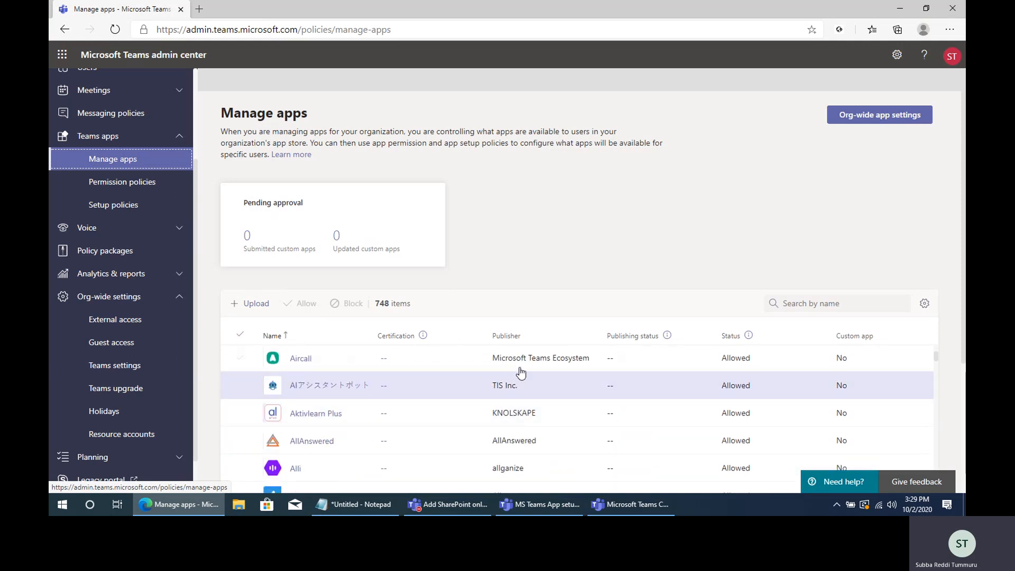
scroll(538, 445, "up", 10)
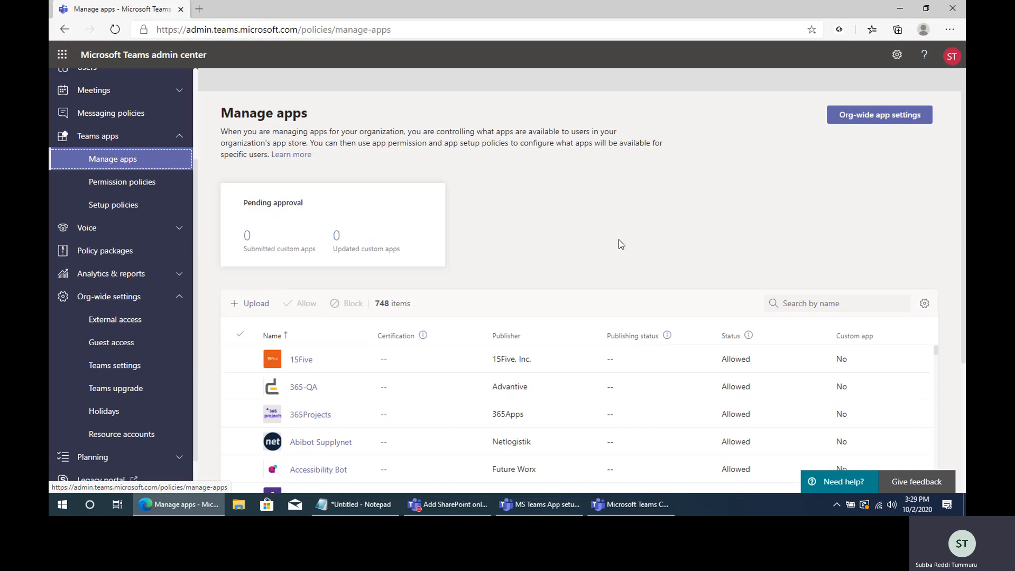
Review the org-wide app settings for third-party and custom apps, including interaction with custom apps, and close them without changes.
left_click(862, 119)
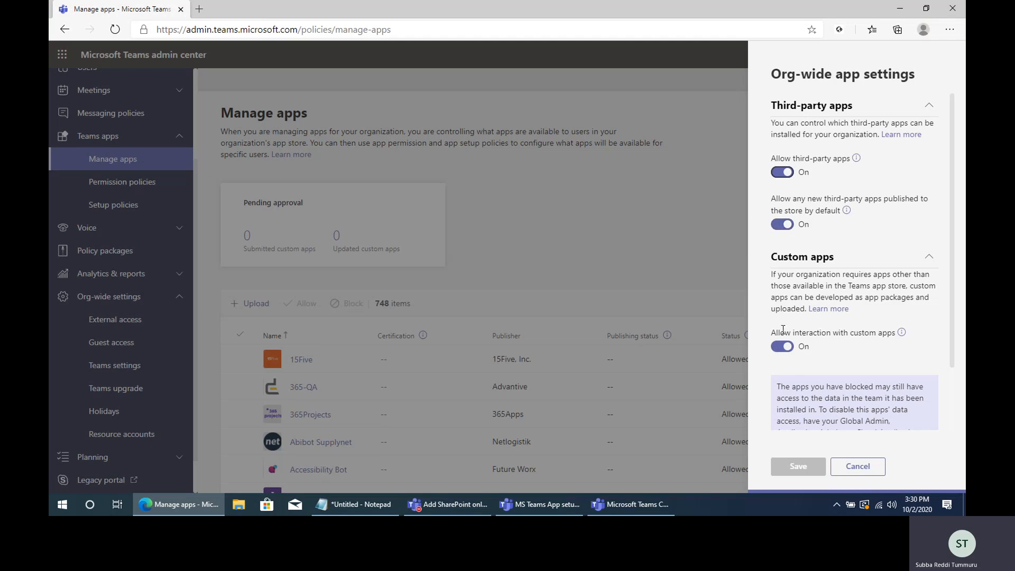
left_click_drag(776, 332, 860, 334)
left_click(860, 334)
left_click(857, 466)
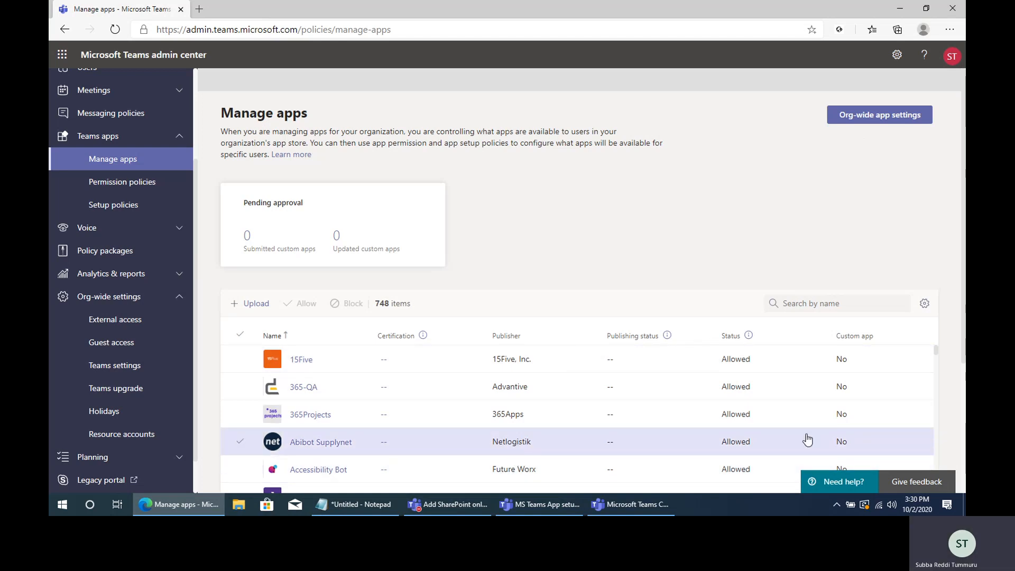
Select the 15Five app to view its allow and block options, clear the selection and look over the app list.
left_click(836, 305)
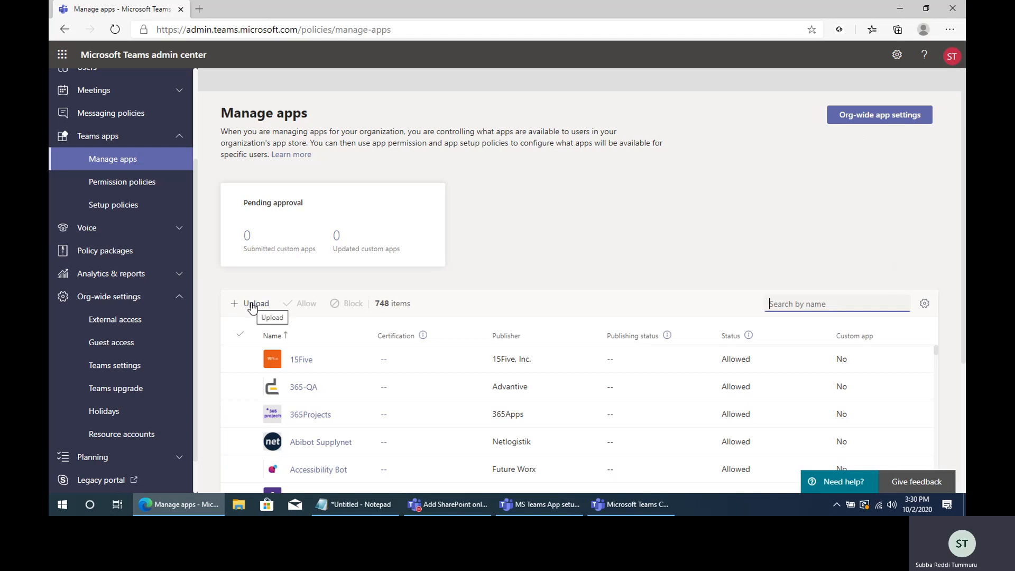
left_click(243, 362)
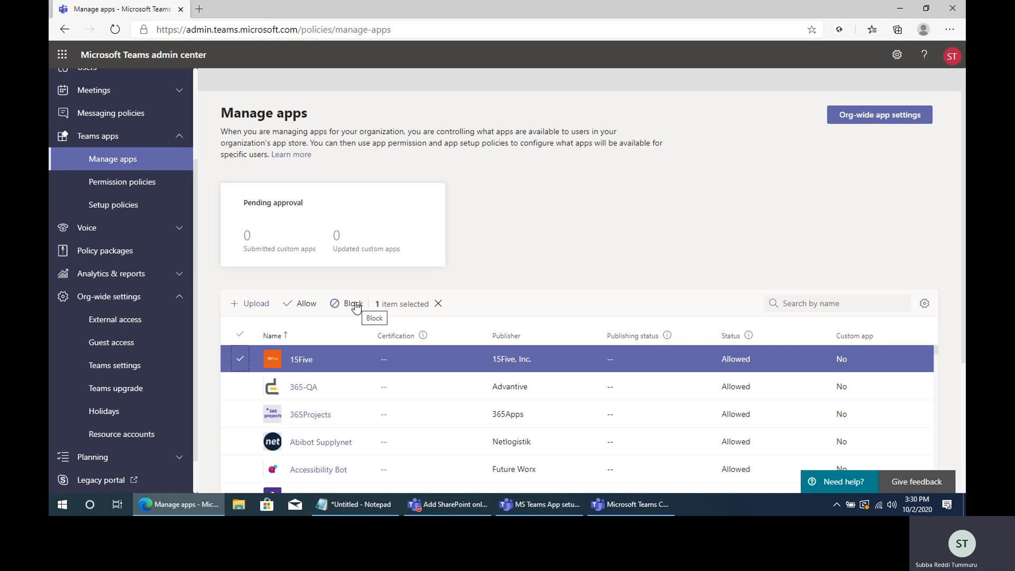
left_click(242, 362)
scroll(623, 397, "down", 4)
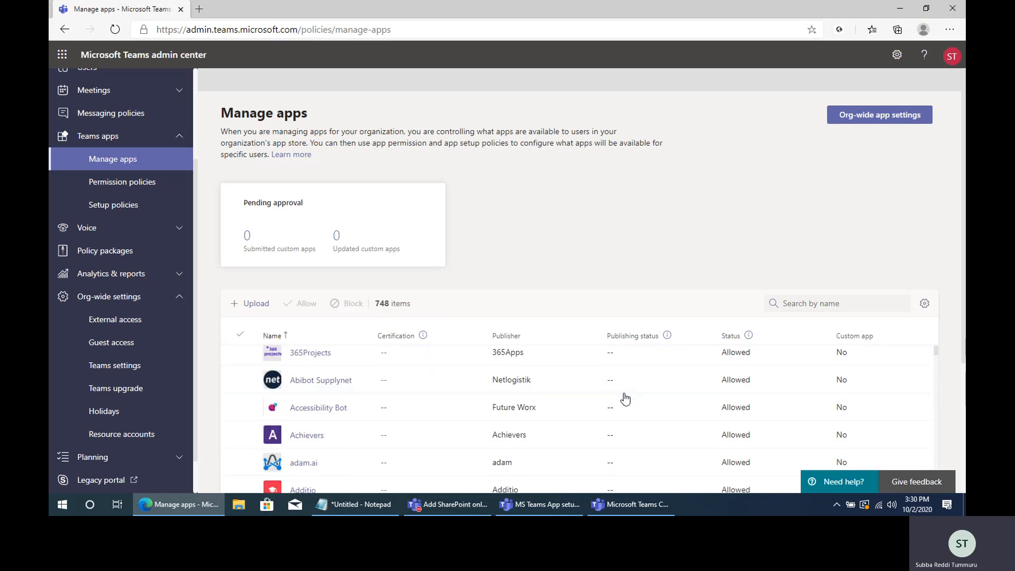
scroll(624, 398, "up", 4)
scroll(624, 398, "up", 1)
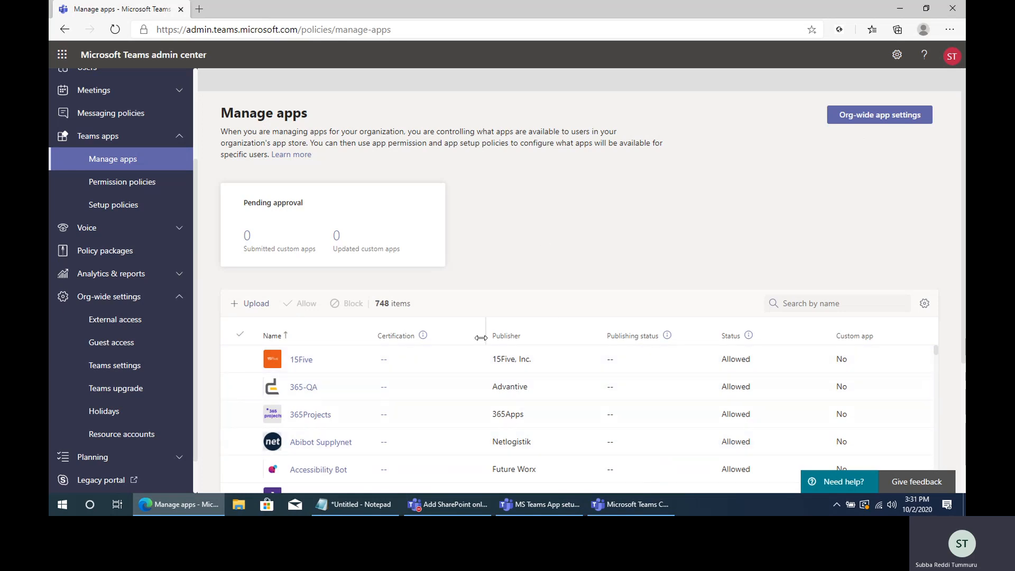
Open the app setup policies and select the Global (Org-wide default) policy.
left_click(118, 211)
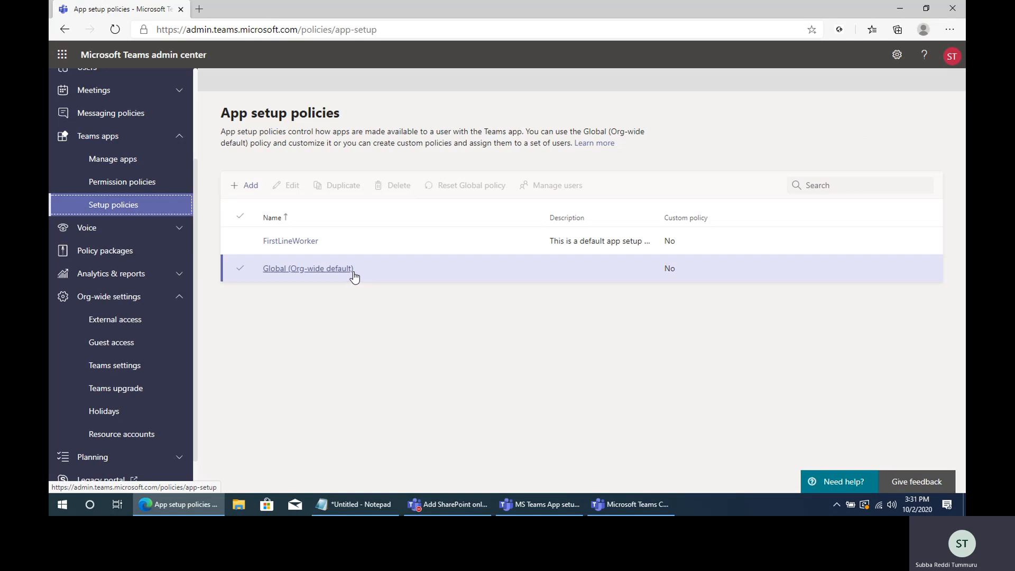
left_click(240, 268)
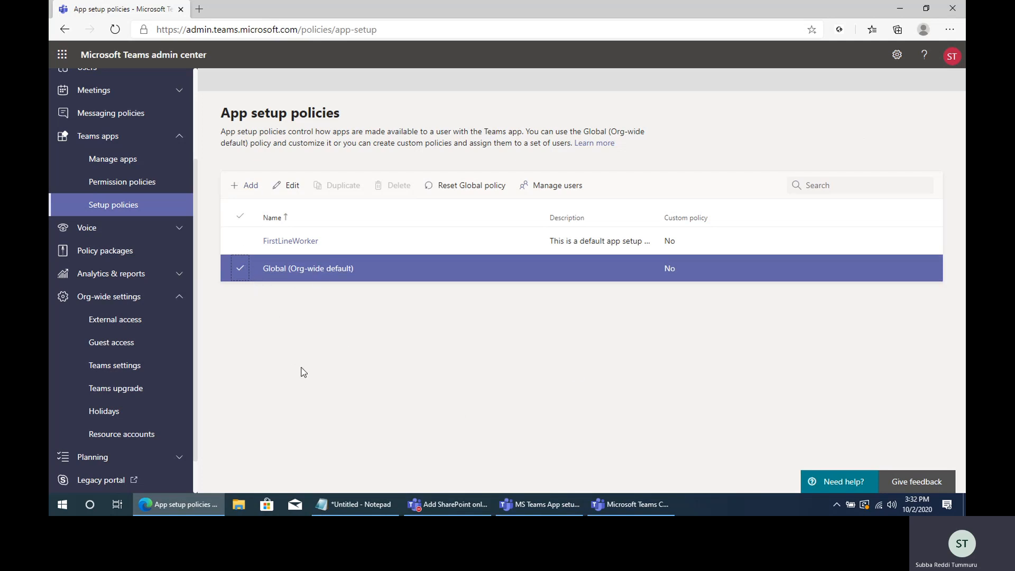
Open the admin account's user profile and check its assigned app setup policy and app permission policy.
scroll(132, 367, "up", 3)
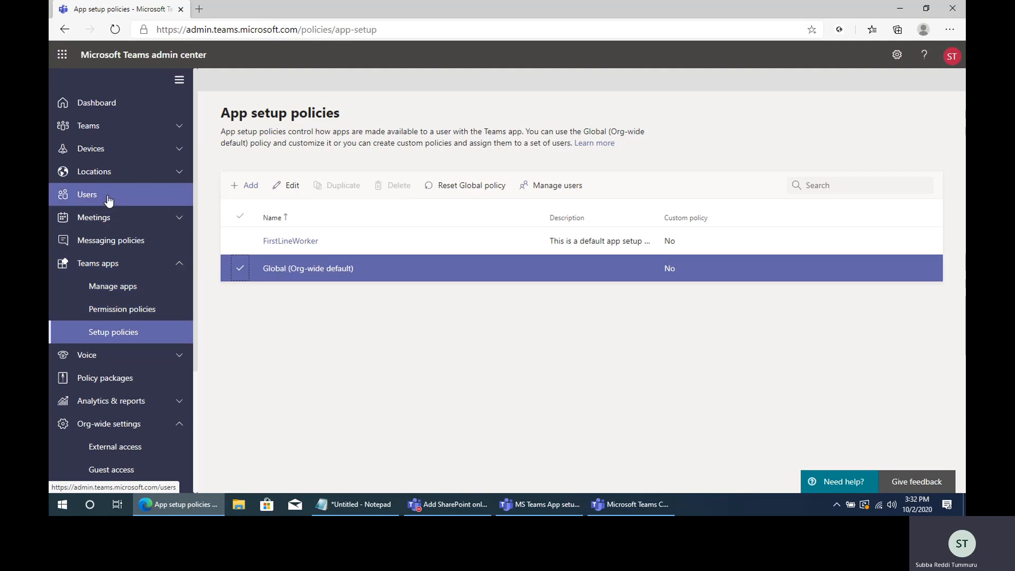
left_click(87, 197)
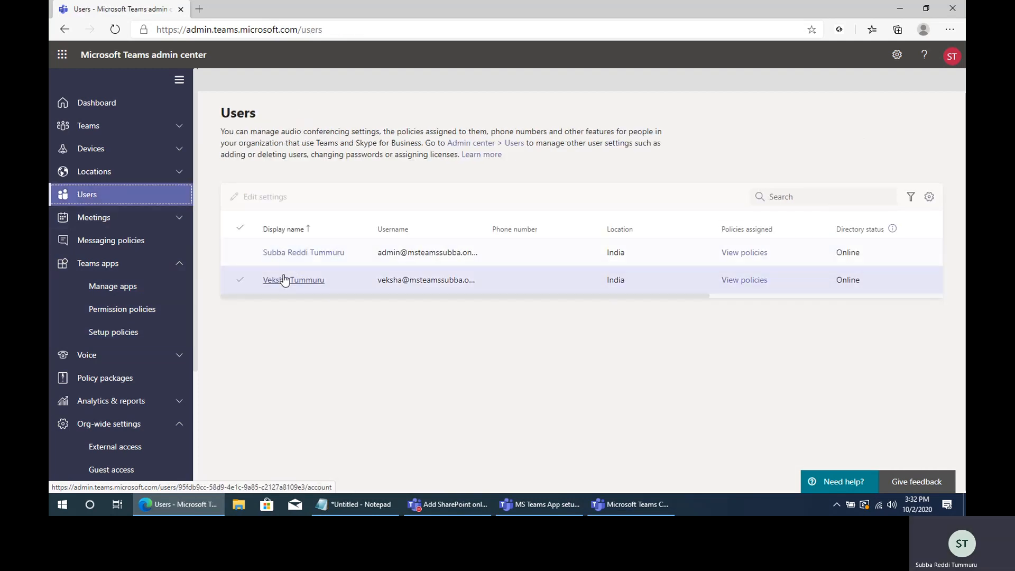
left_click(290, 253)
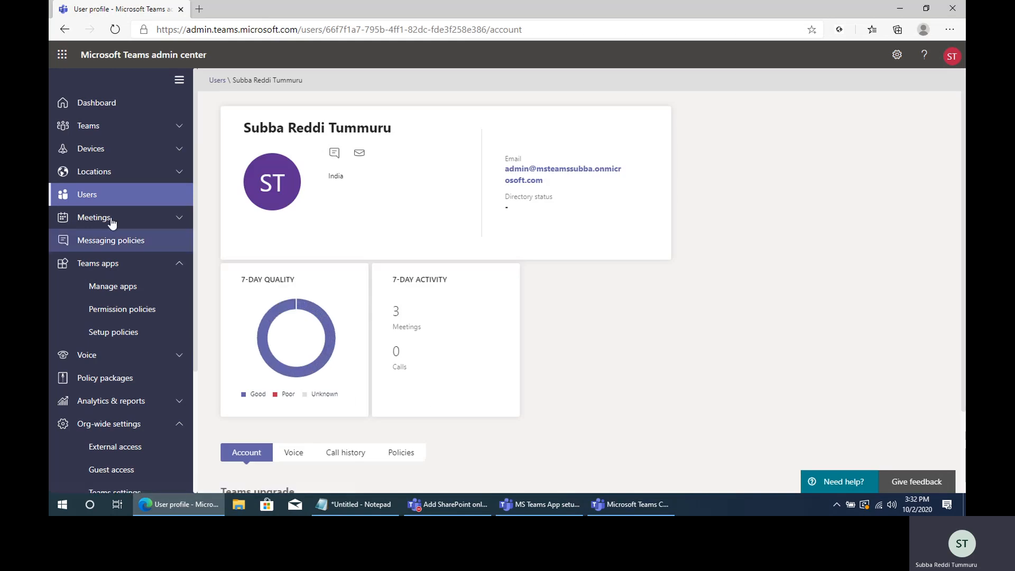
scroll(450, 278, "down", 2)
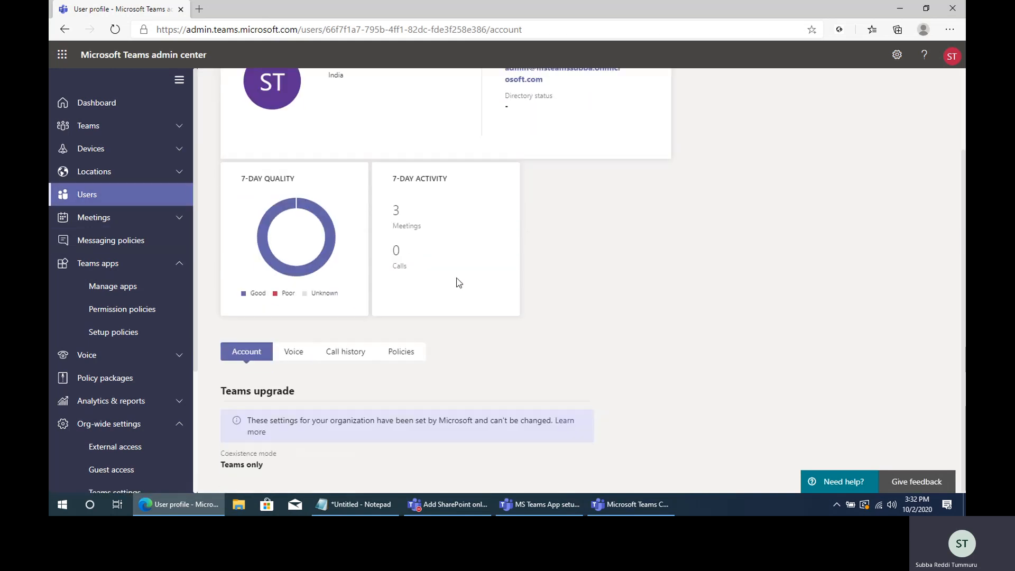
left_click(405, 355)
scroll(405, 355, "down", 5)
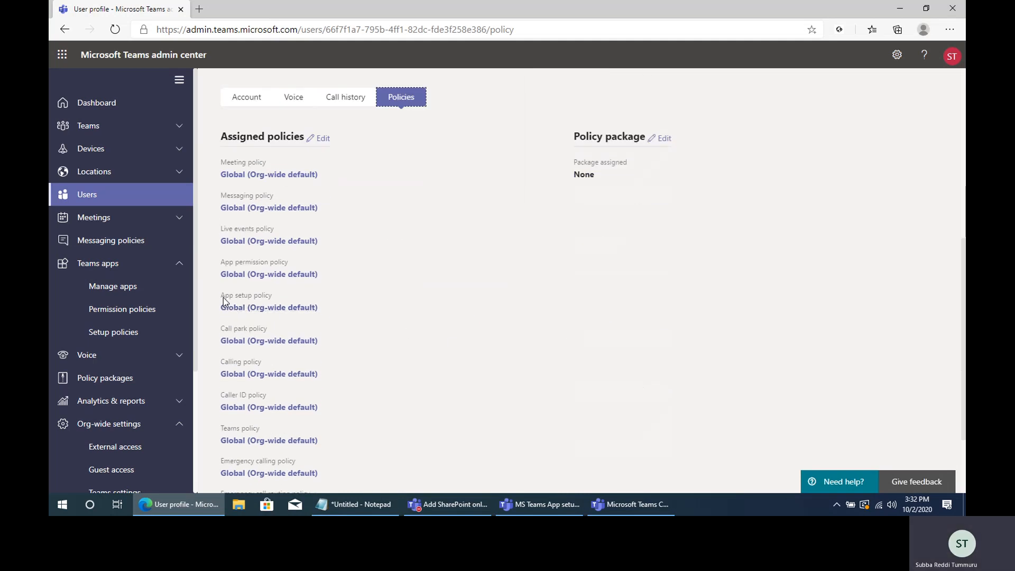
left_click_drag(271, 296, 273, 296)
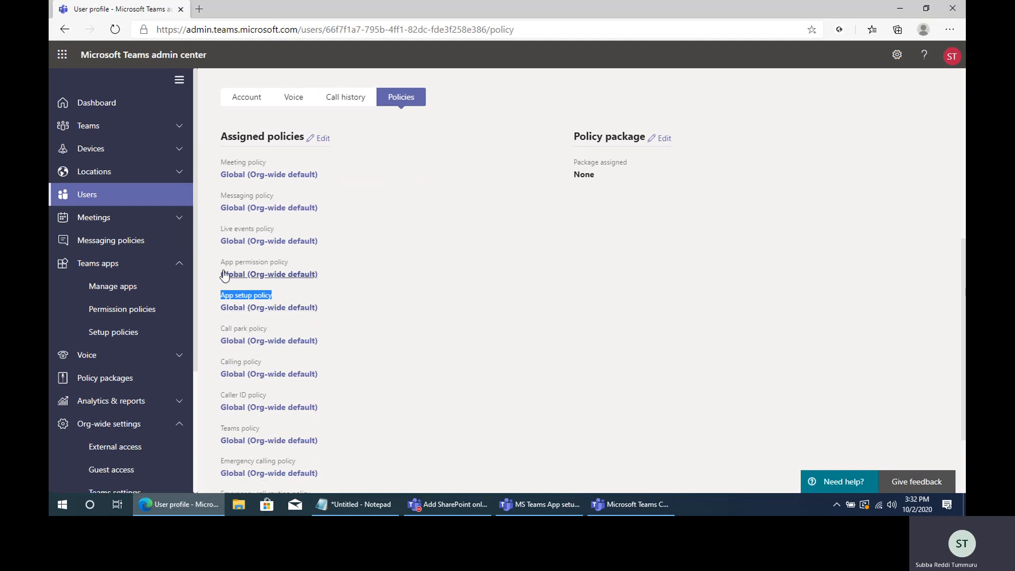
left_click_drag(222, 265, 291, 267)
left_click(329, 256)
Return to the app setup policies and start a new policy named Custom Policy 1.
left_click(149, 343)
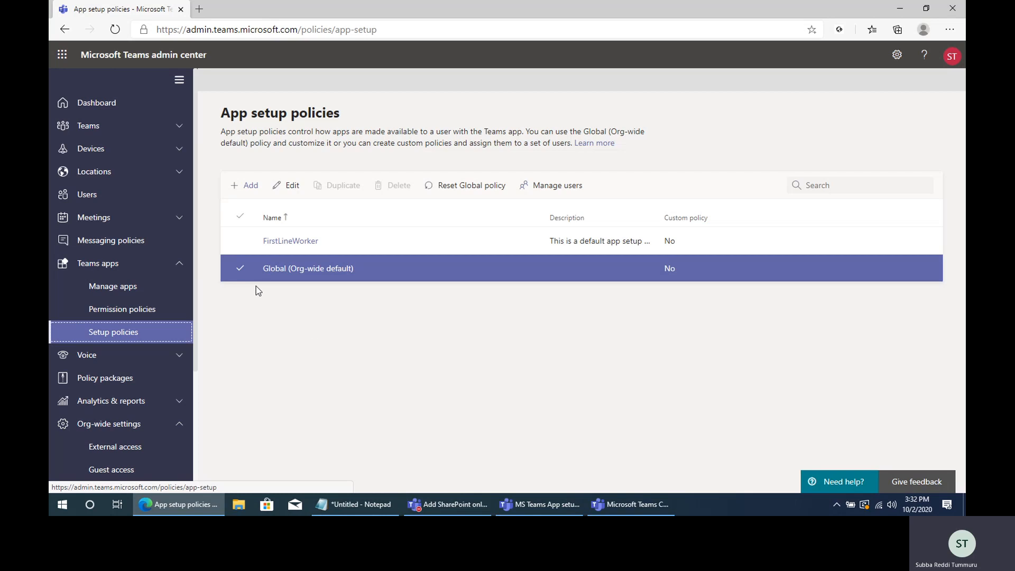
left_click(244, 186)
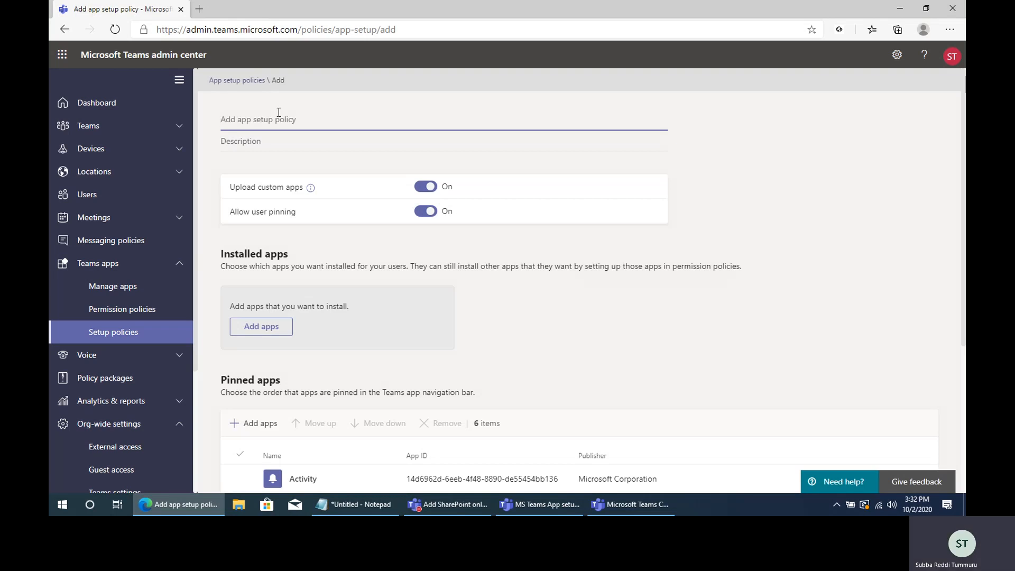
type("Custom Policy 1")
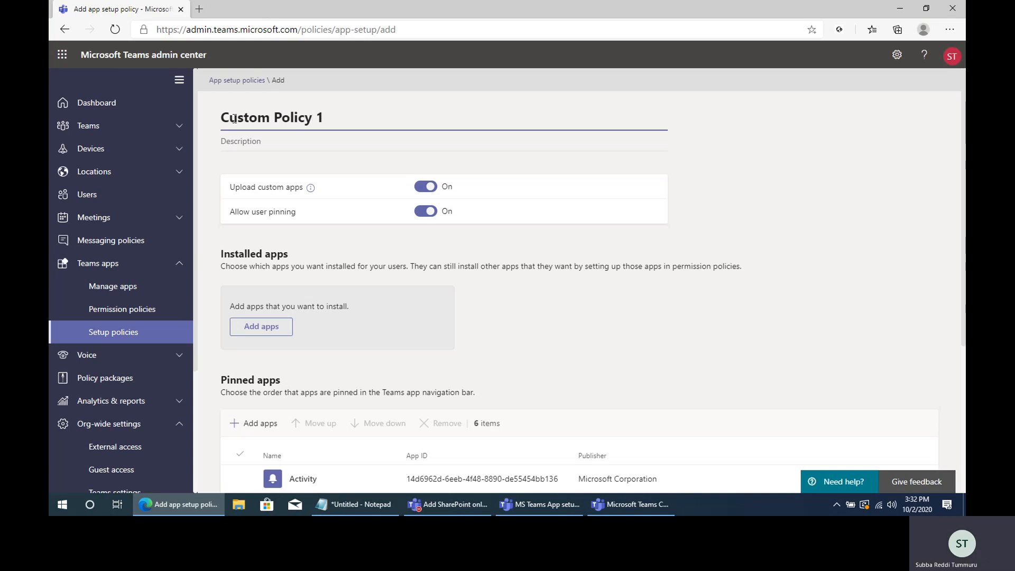
Review the new policy's pinned apps, description field and Upload custom apps setting.
scroll(373, 338, "down", 4)
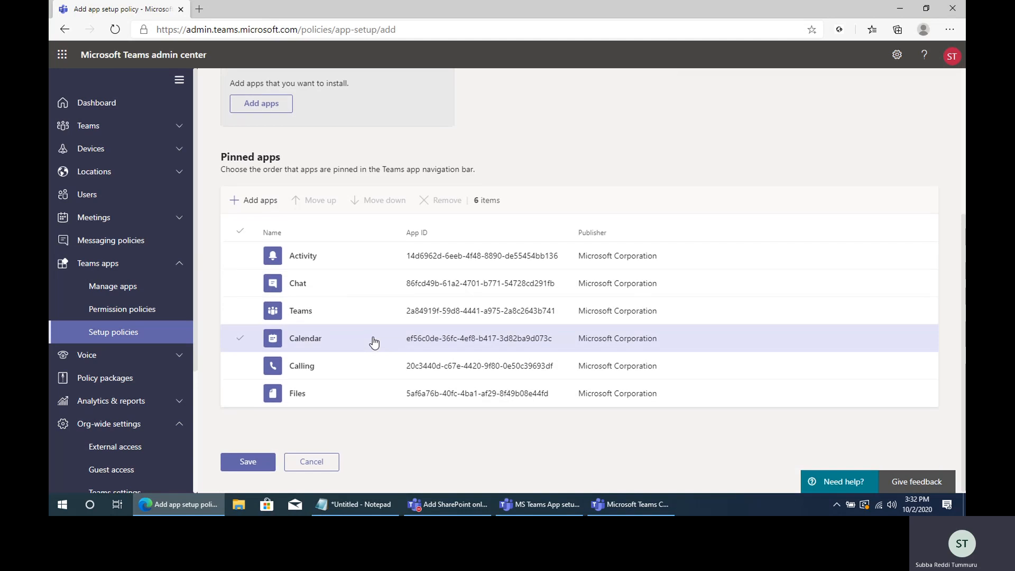
scroll(374, 341, "up", 4)
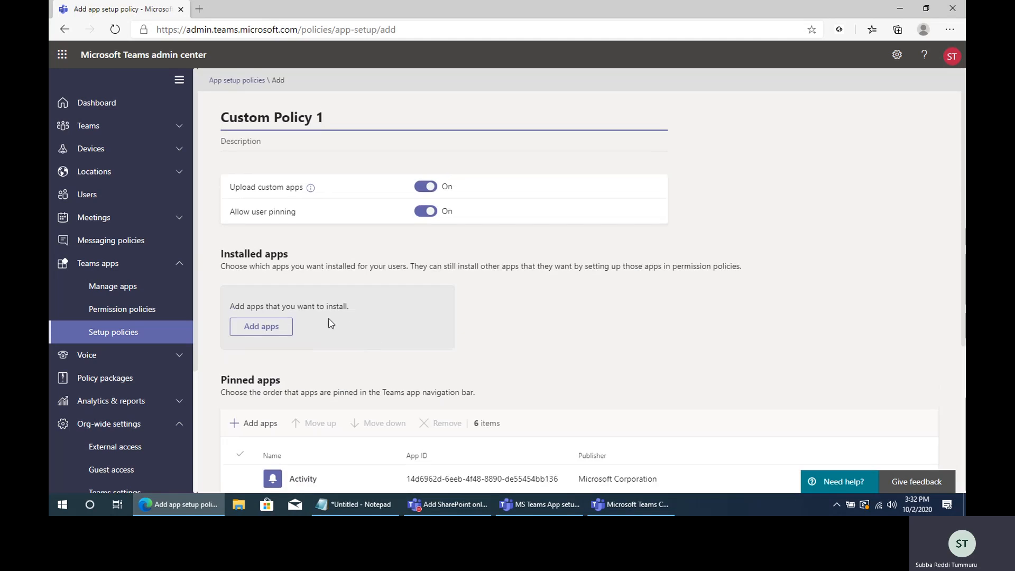
left_click(253, 143)
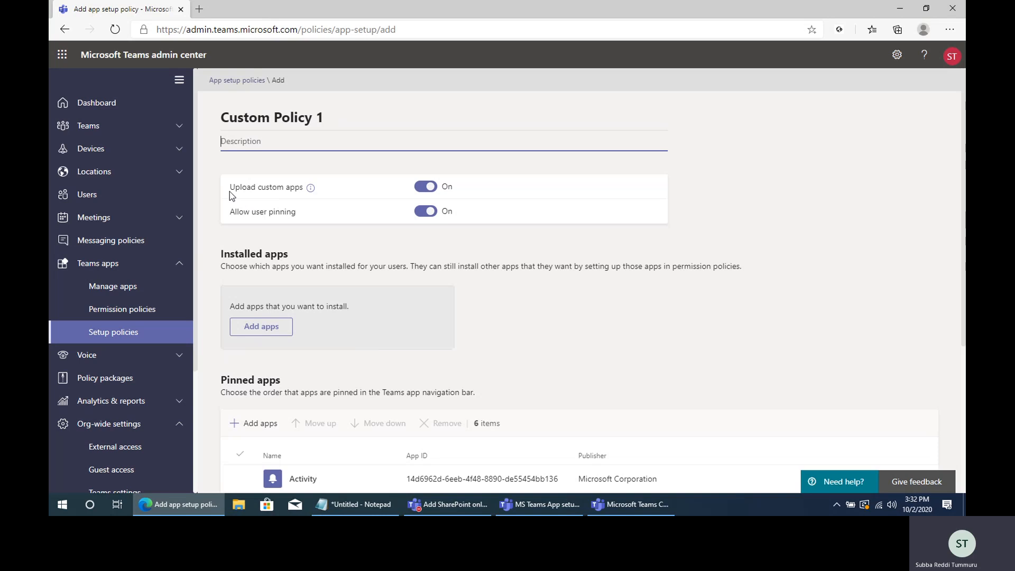
left_click_drag(229, 188, 304, 190)
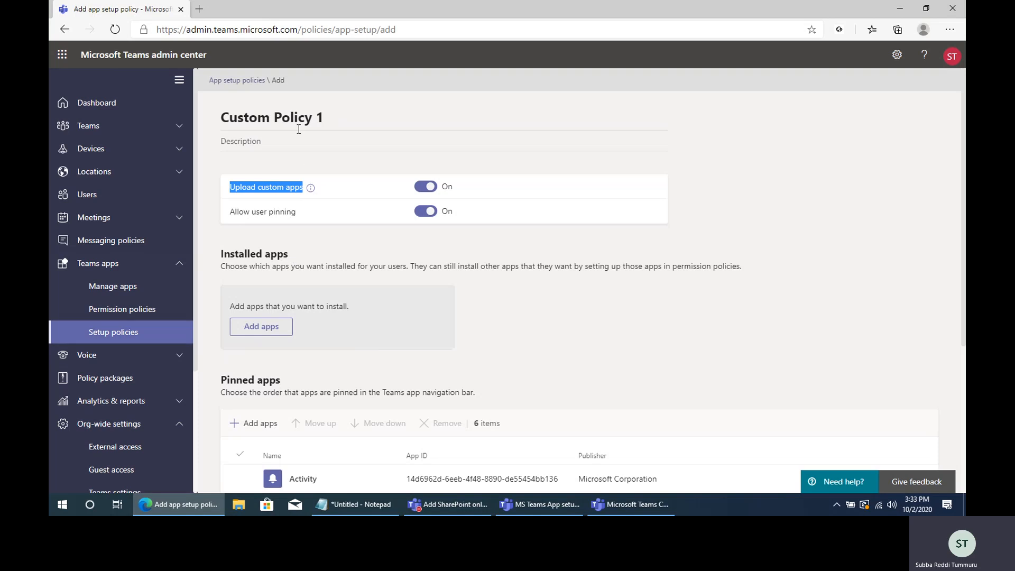
left_click(269, 194)
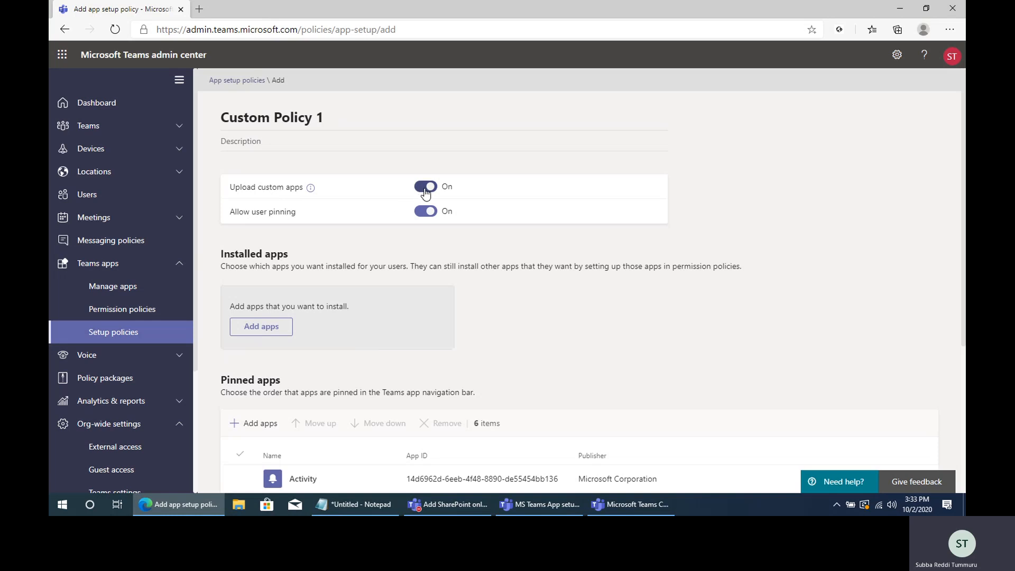
Switch to the Microsoft Teams client and show the upload options for a custom app in the app store.
left_click(447, 504)
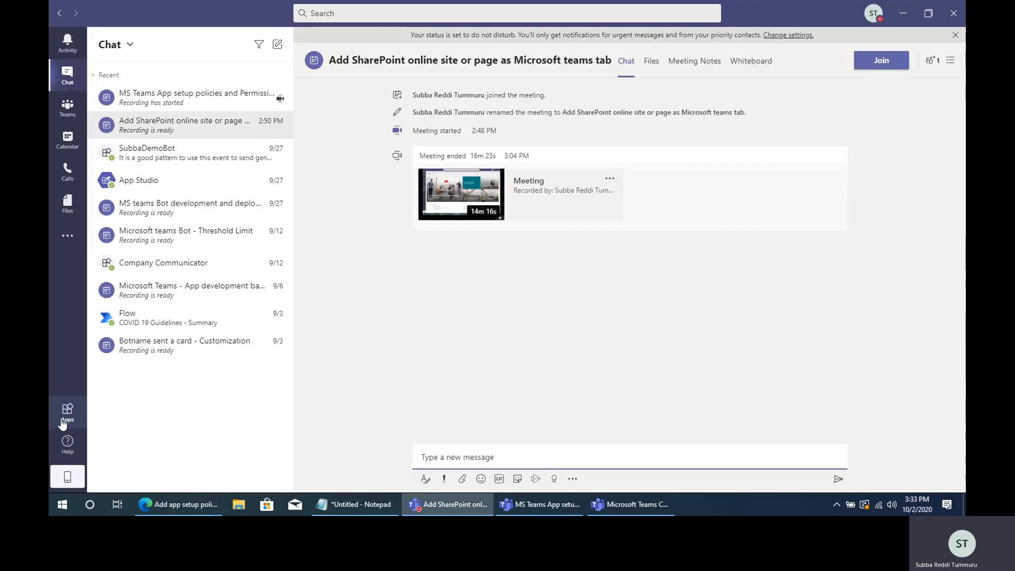
left_click(68, 413)
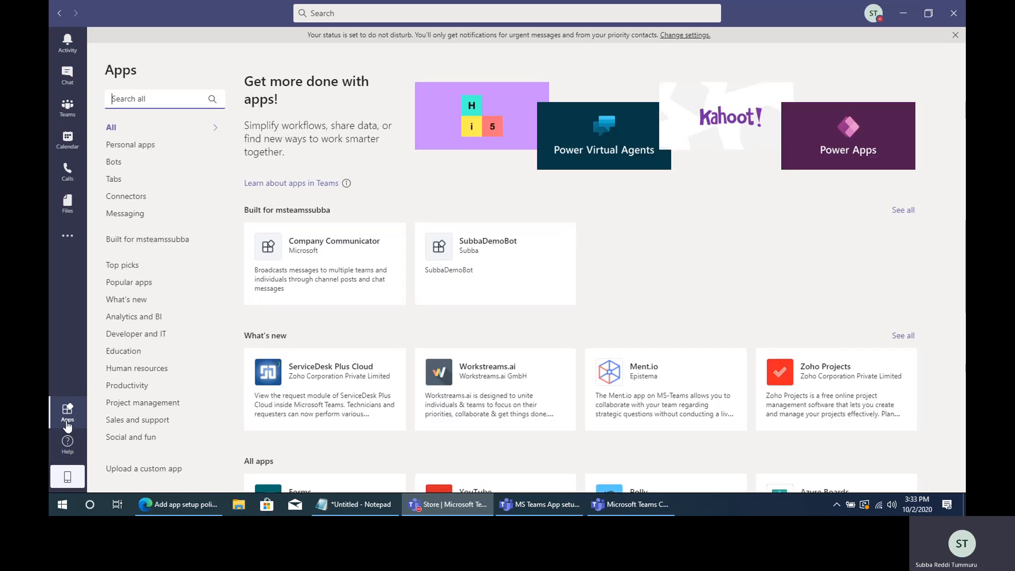
left_click(163, 469)
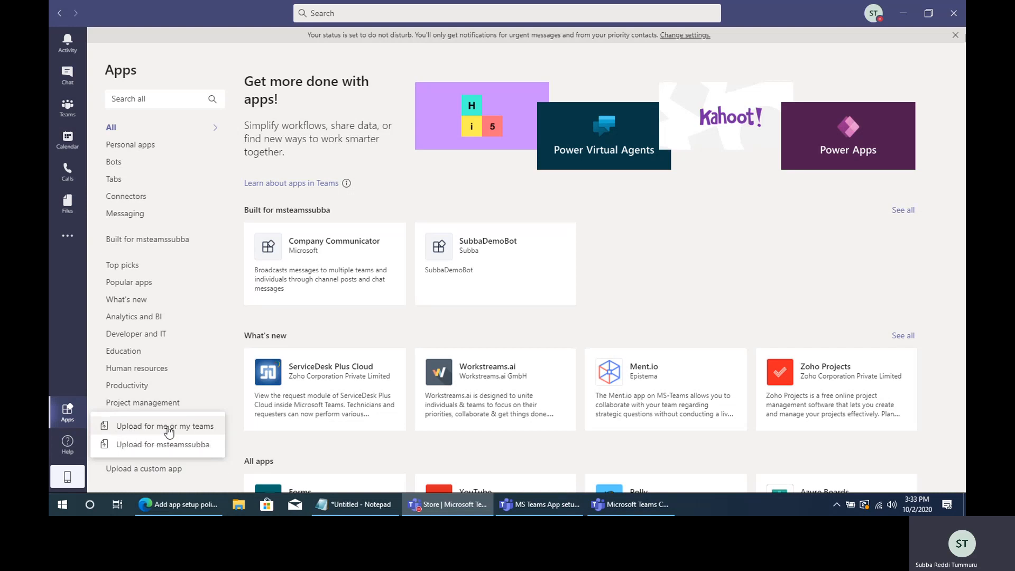
Switch back to the Teams admin center and review the Upload custom apps setting of Custom Policy 1.
mouse_move(434, 515)
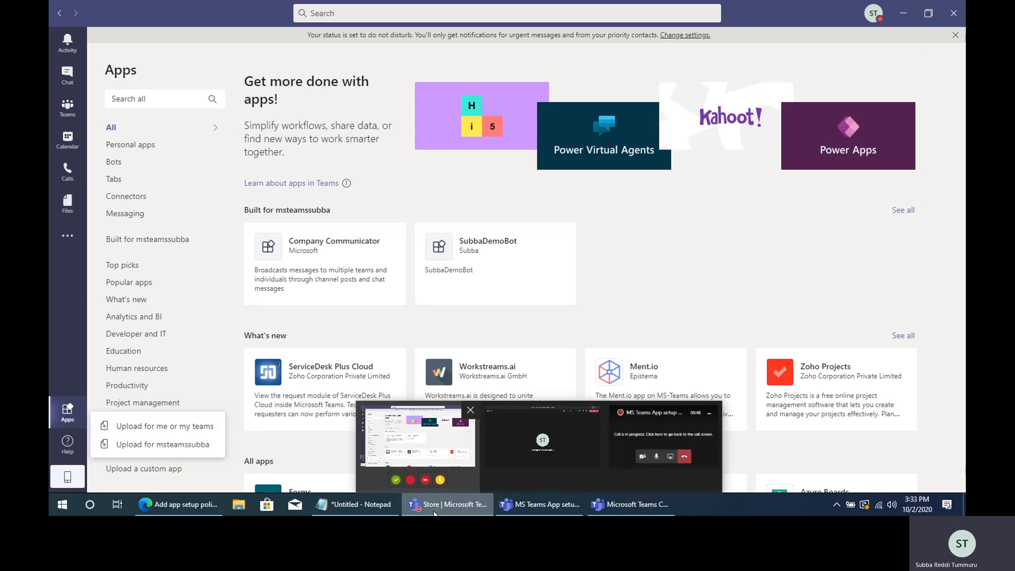
left_click(185, 505)
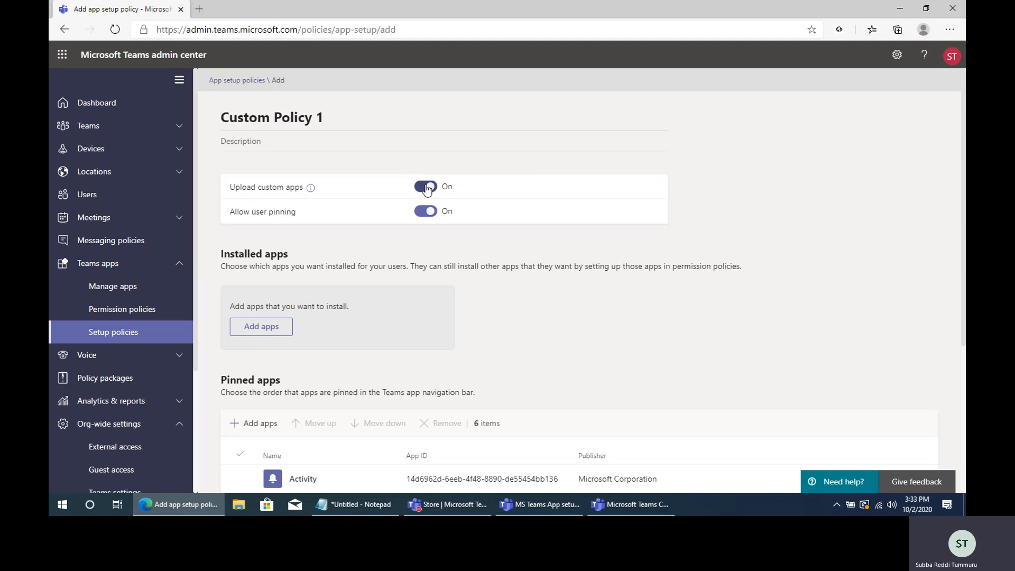
left_click_drag(236, 188, 293, 191)
left_click(607, 263)
In the Microsoft Teams client, pin Planner to the app bar, move it directly below Calendar and open it.
left_click(456, 514)
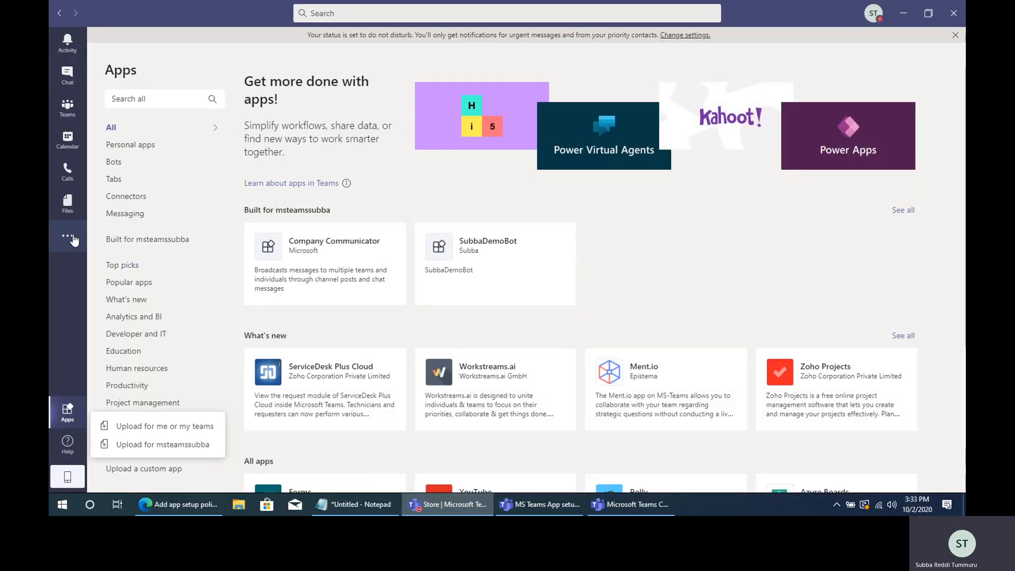
left_click(74, 242)
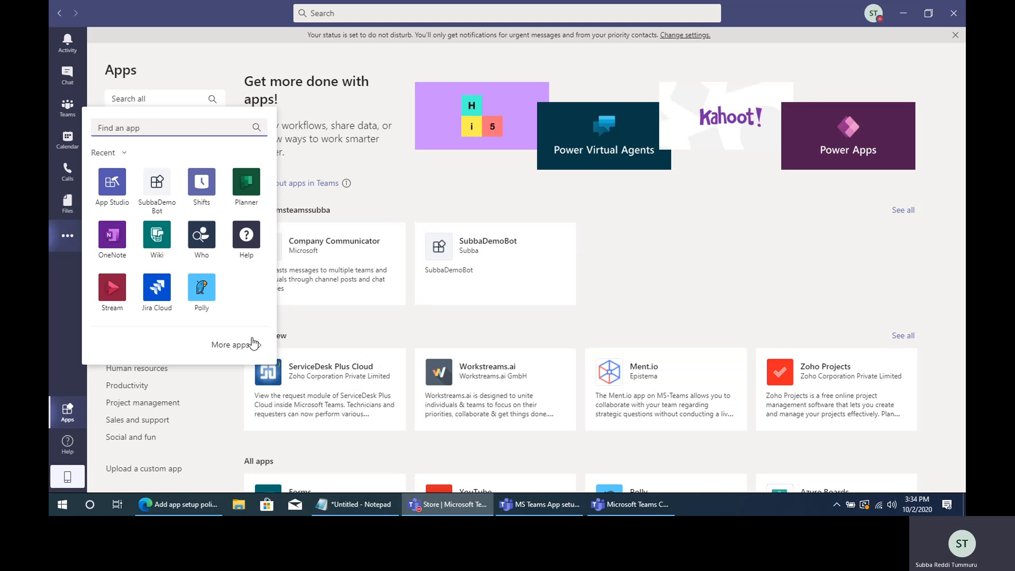
right_click(249, 180)
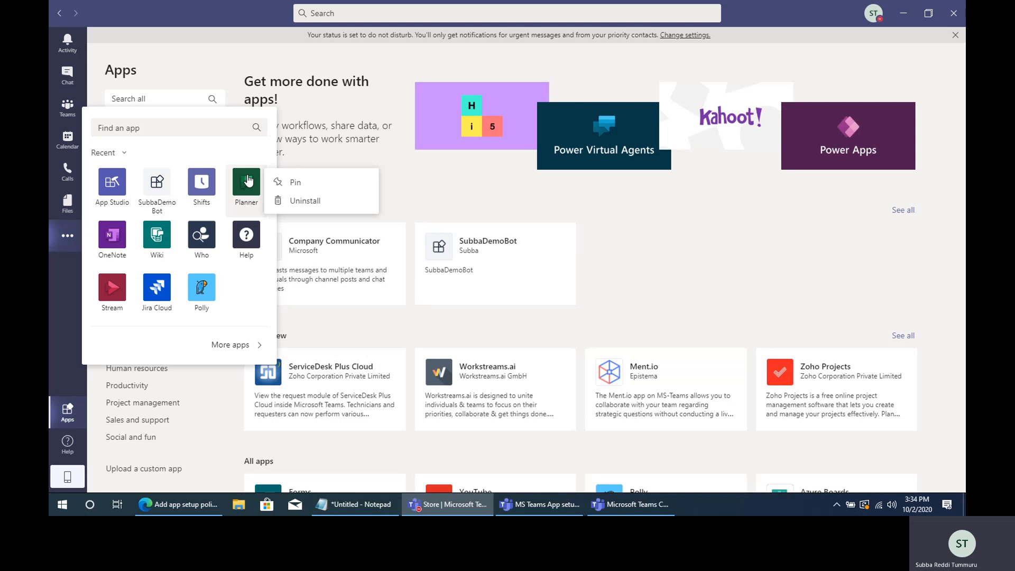
left_click(307, 183)
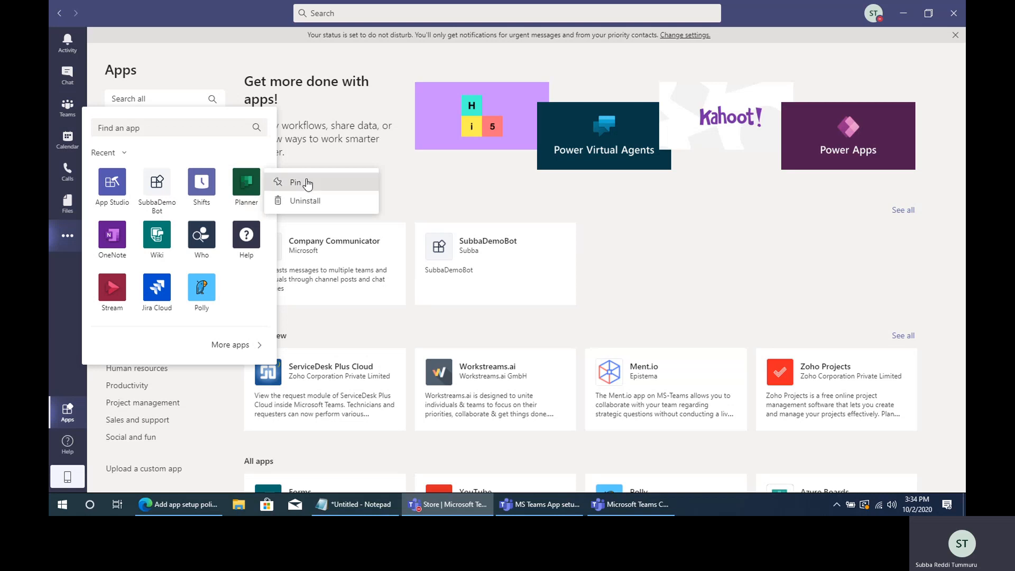
left_click(222, 60)
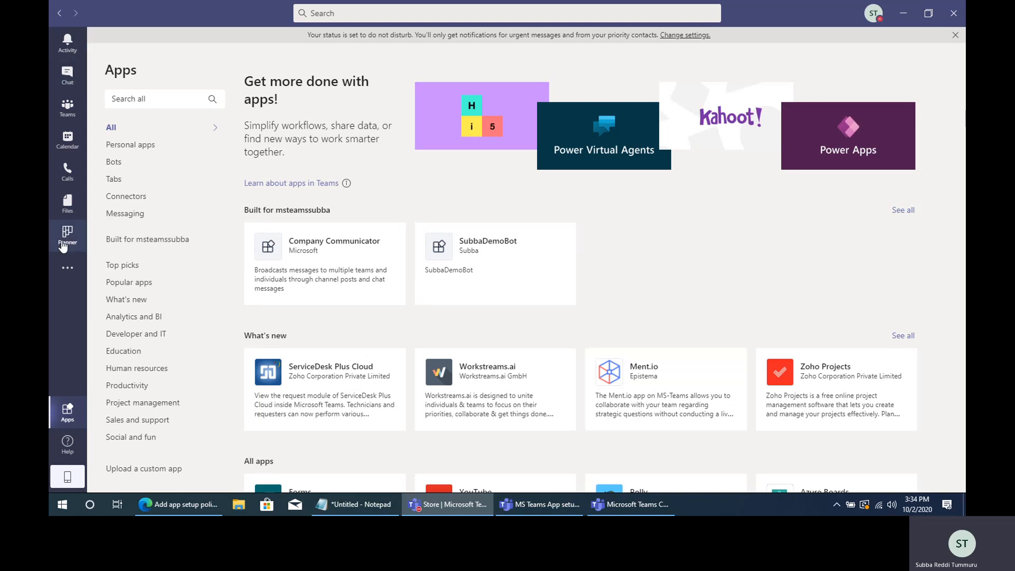
left_click_drag(63, 246, 70, 165)
left_click(70, 167)
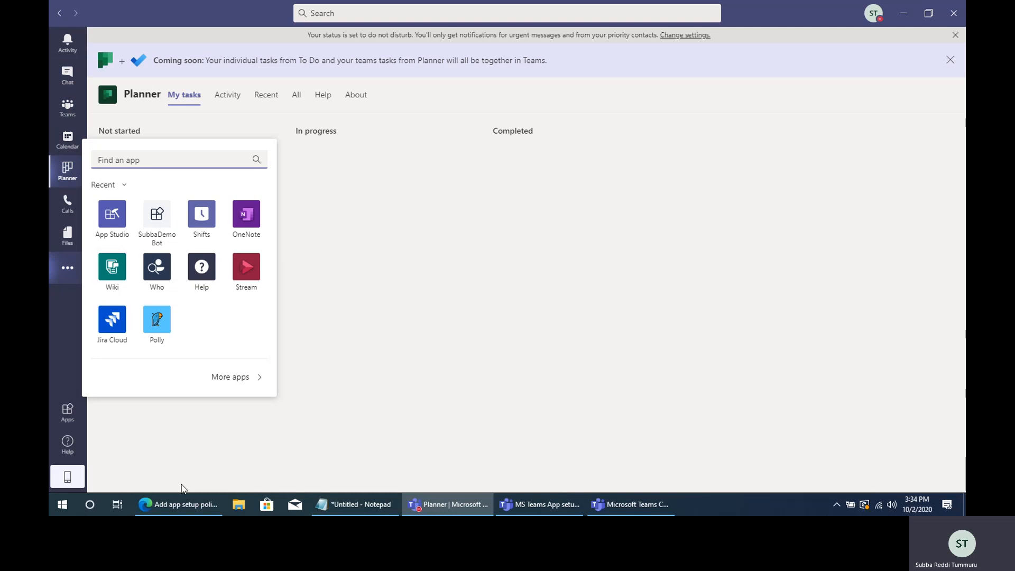
Return to the Teams admin center and review the policy's Allow user pinning setting and its installed and pinned apps sections.
left_click(179, 504)
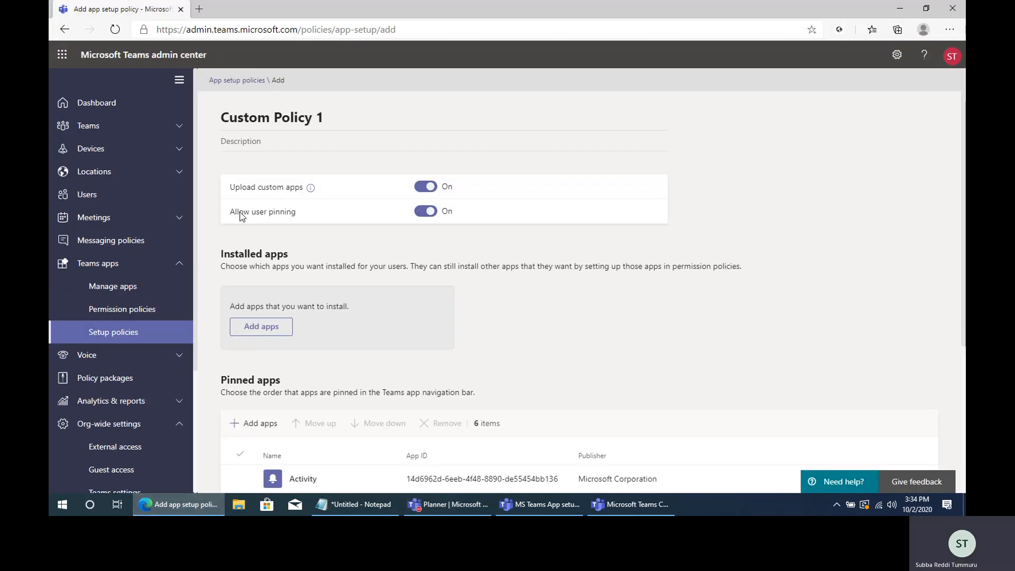
left_click_drag(231, 214, 292, 211)
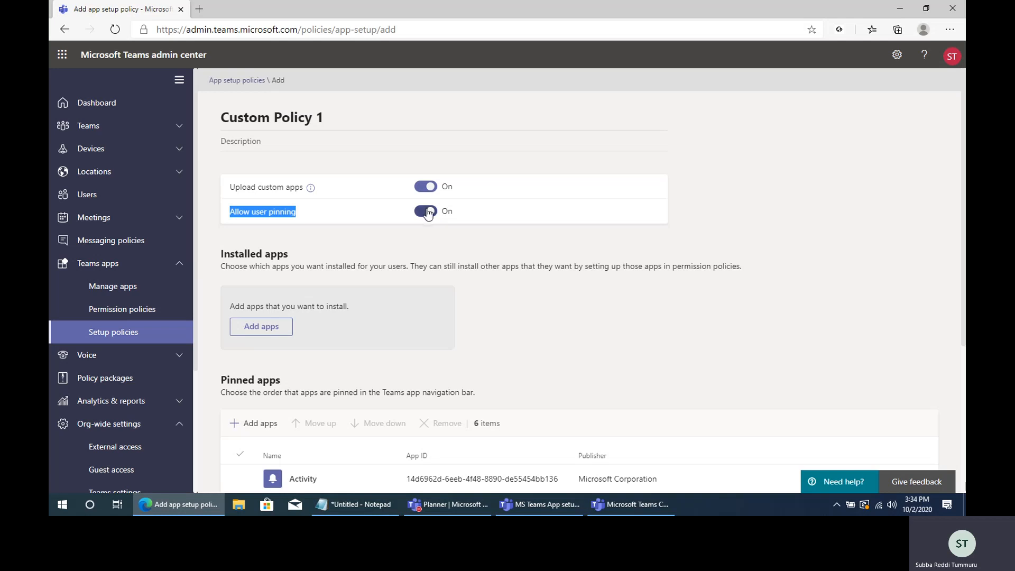
left_click(372, 241)
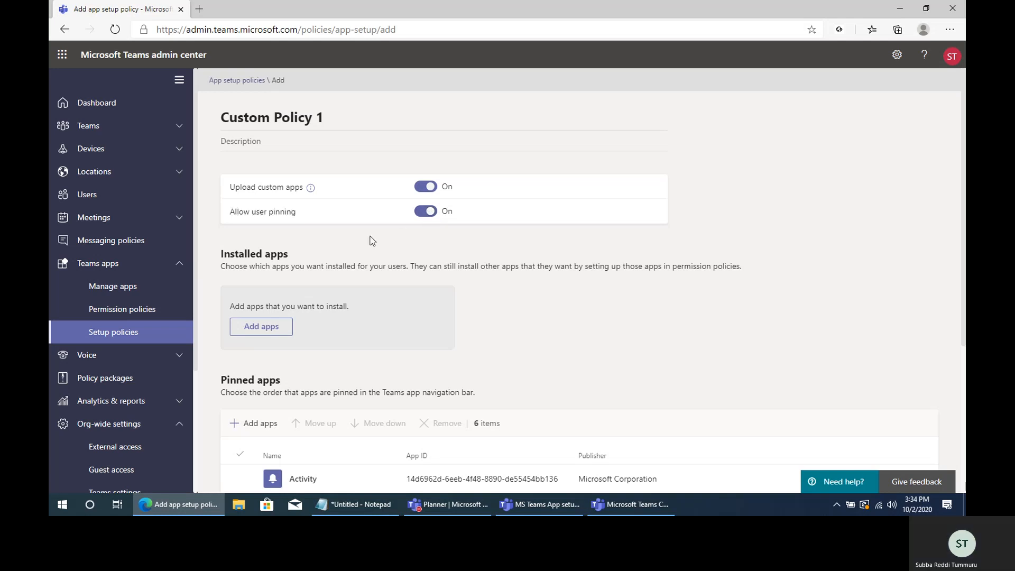
scroll(386, 302, "down", 1)
scroll(378, 325, "down", 1)
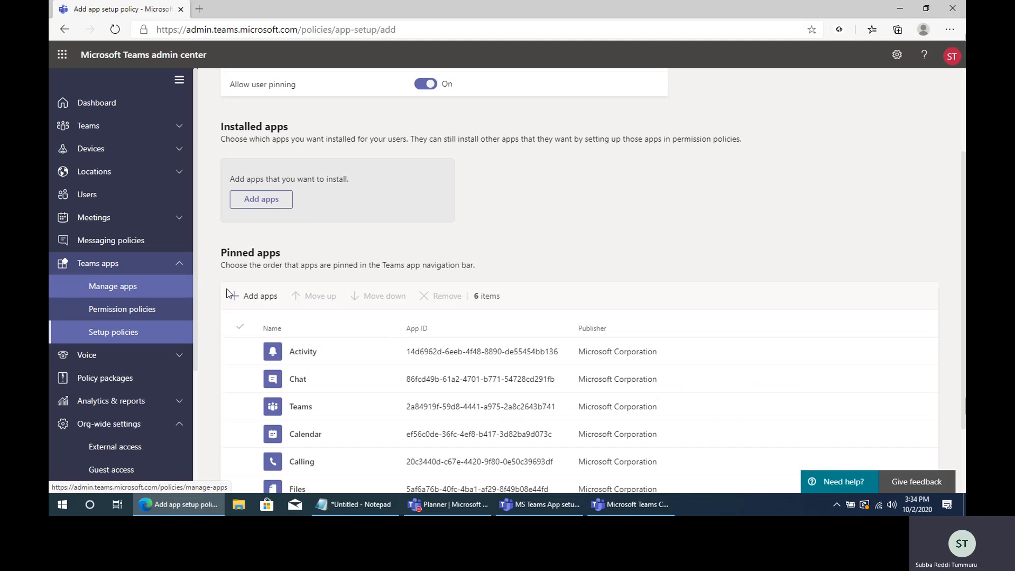
Check the additional apps list in the Teams client, and return to the admin center to review the policy's name and description area.
mouse_move(539, 505)
left_click(418, 436)
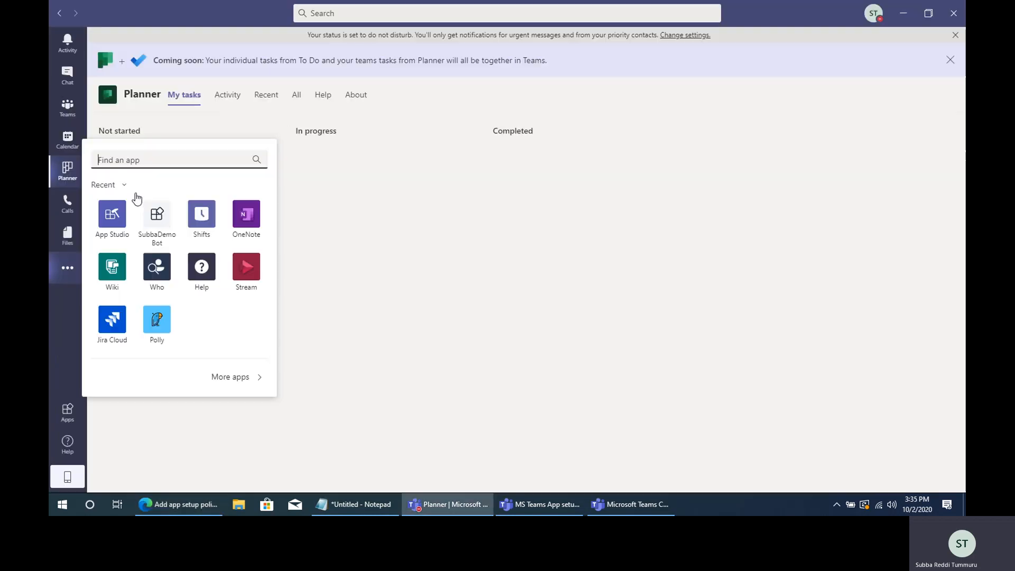
left_click(429, 510)
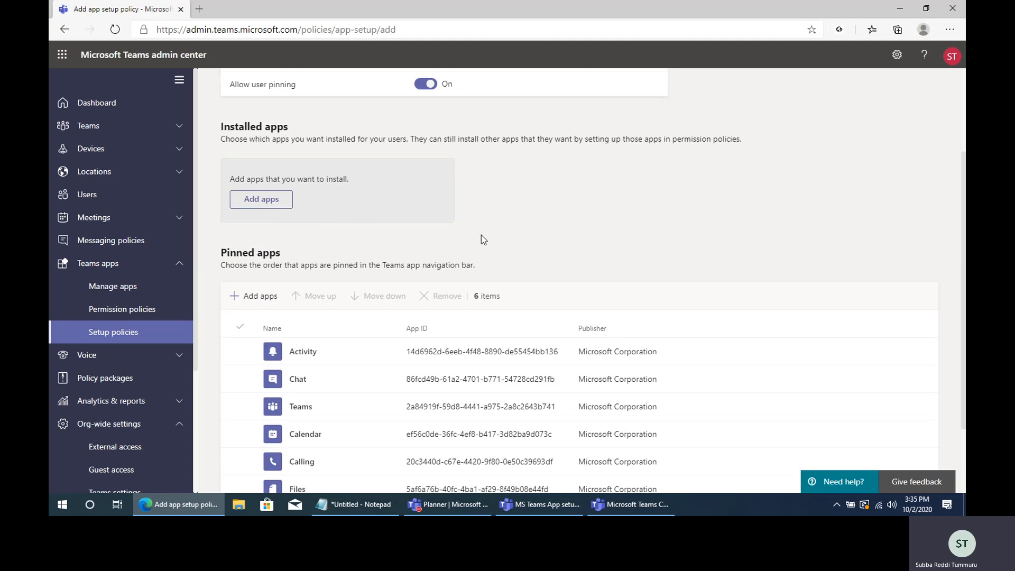
scroll(294, 110, "up", 2)
left_click_drag(221, 118, 373, 165)
left_click(584, 339)
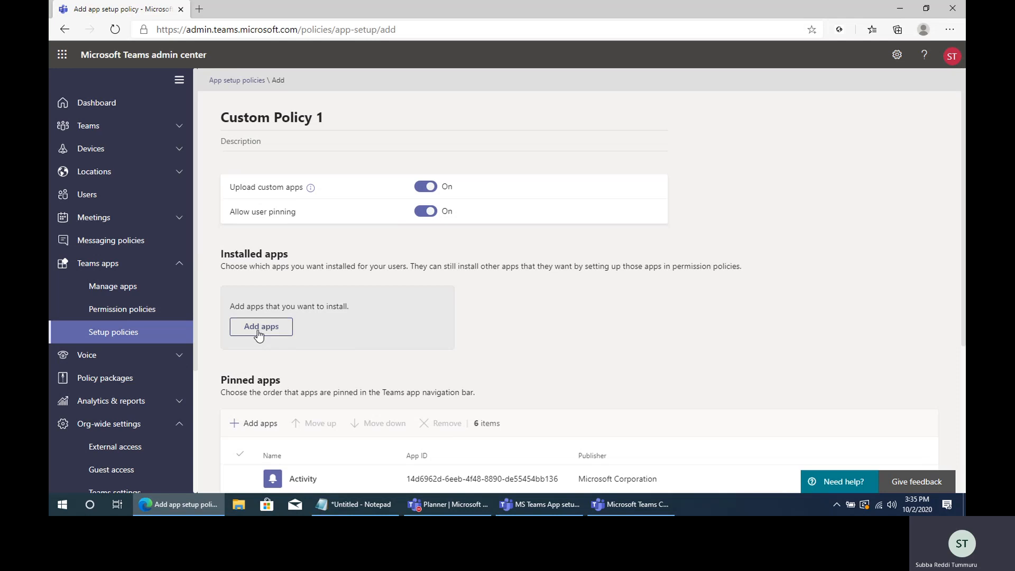
Search for Bot among the apps that can be installed with the policy and close the search without adding any.
left_click(259, 333)
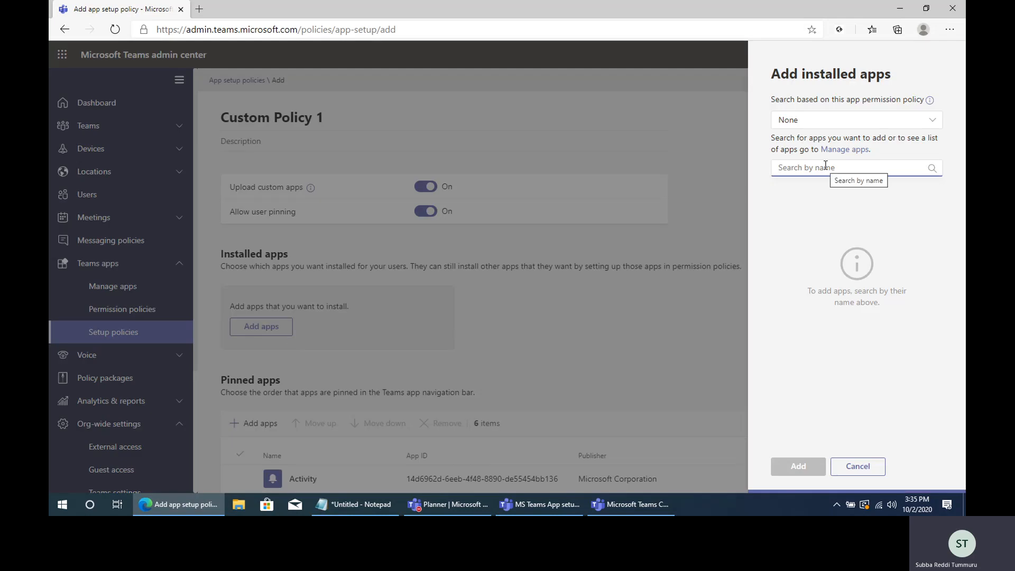
type("Bot")
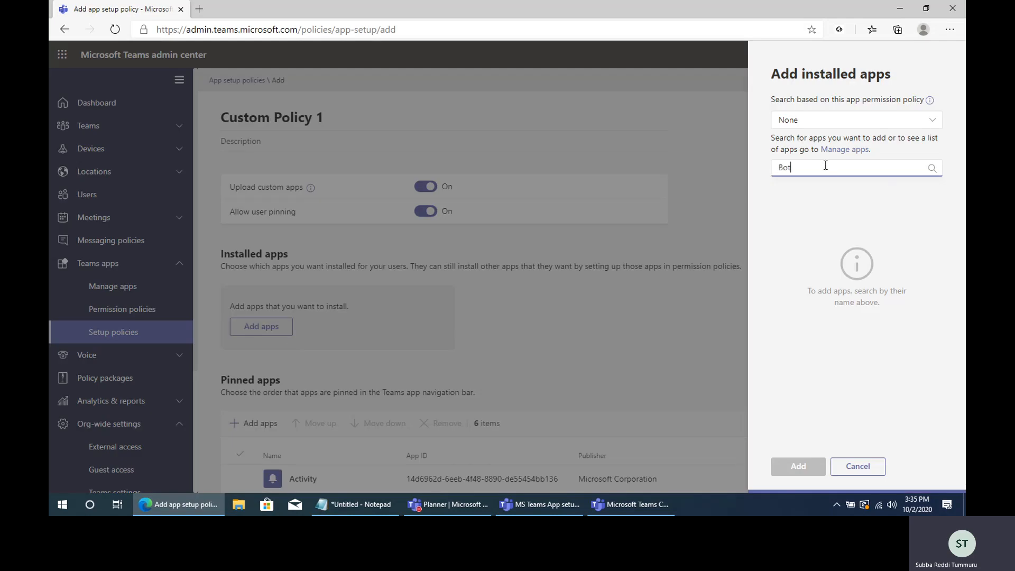
scroll(909, 321, "down", 1)
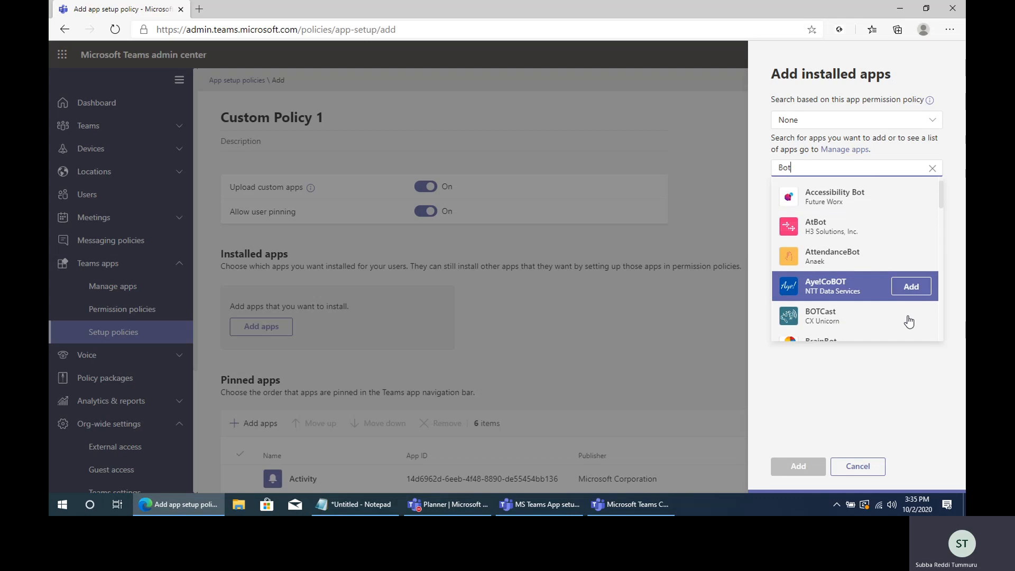
scroll(907, 321, "down", 5)
left_click(870, 384)
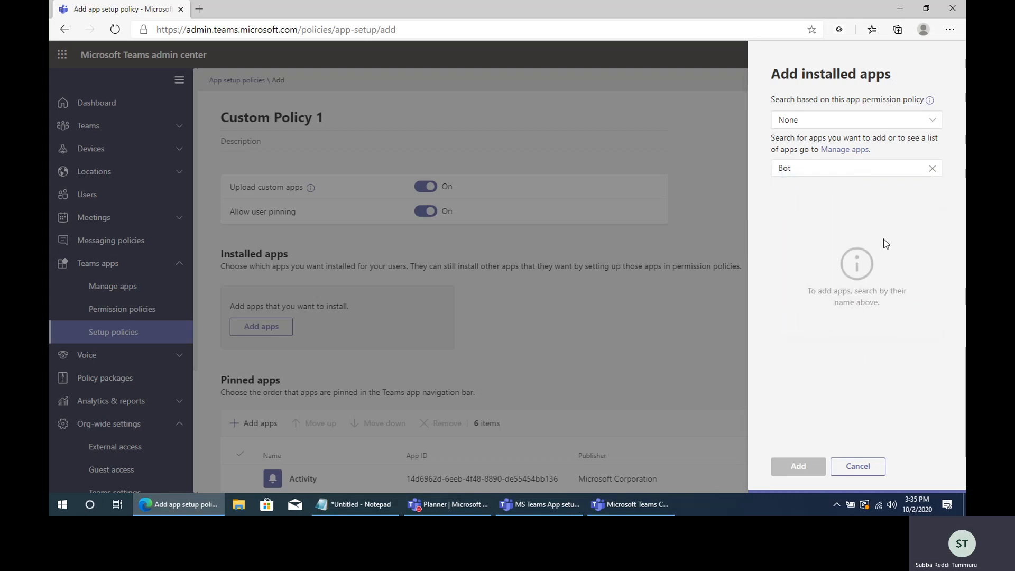
left_click(870, 474)
Compare the policy's pinned apps with the app bar order in the Teams client and return to the policy.
scroll(490, 399, "down", 4)
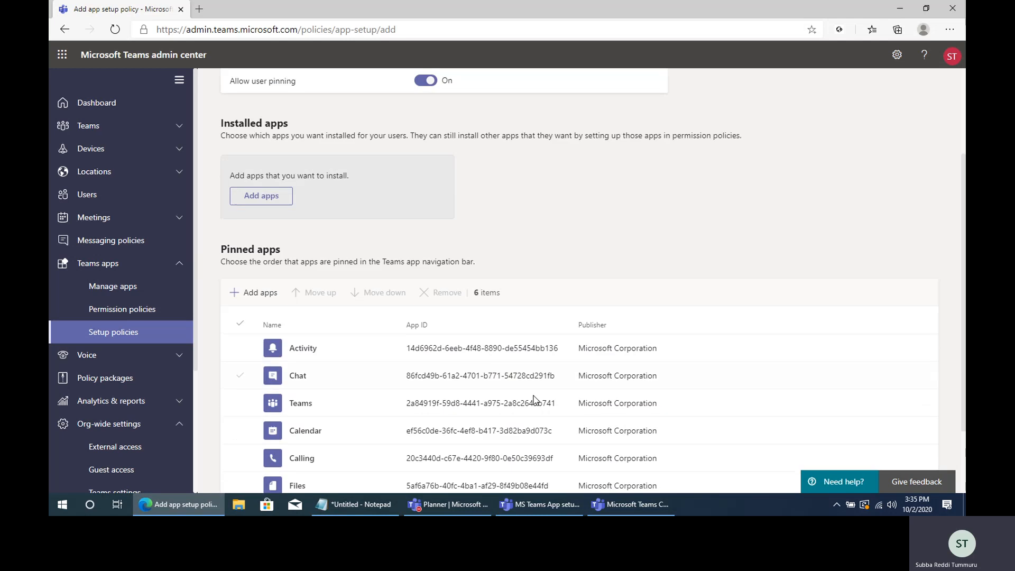
left_click_drag(223, 159, 272, 157)
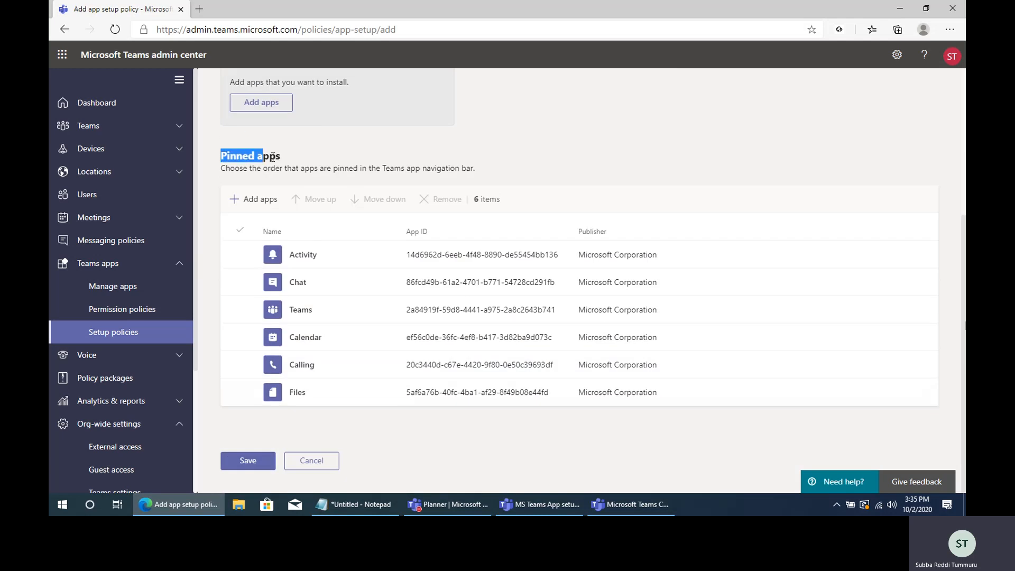
left_click(366, 151)
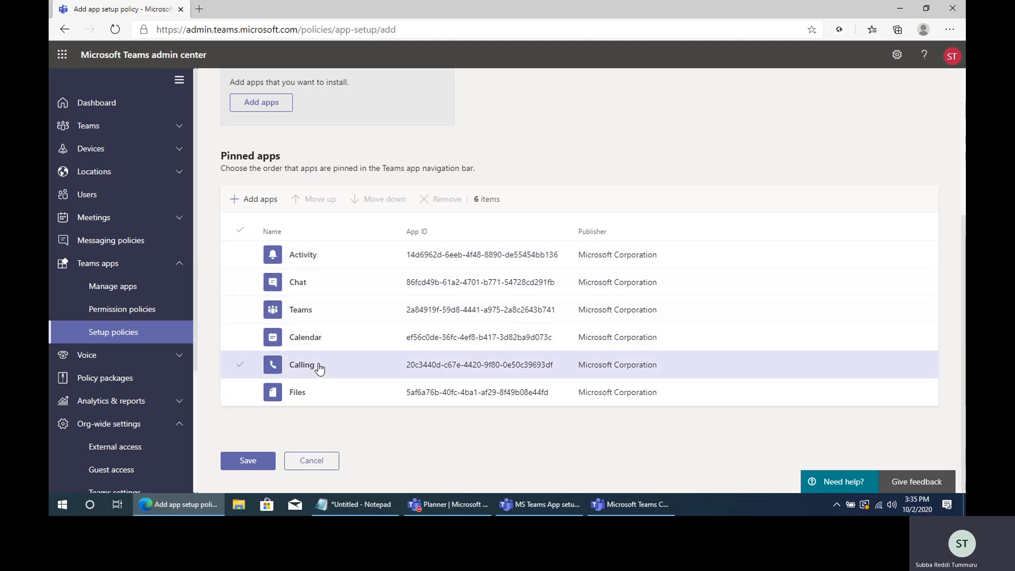
left_click(431, 509)
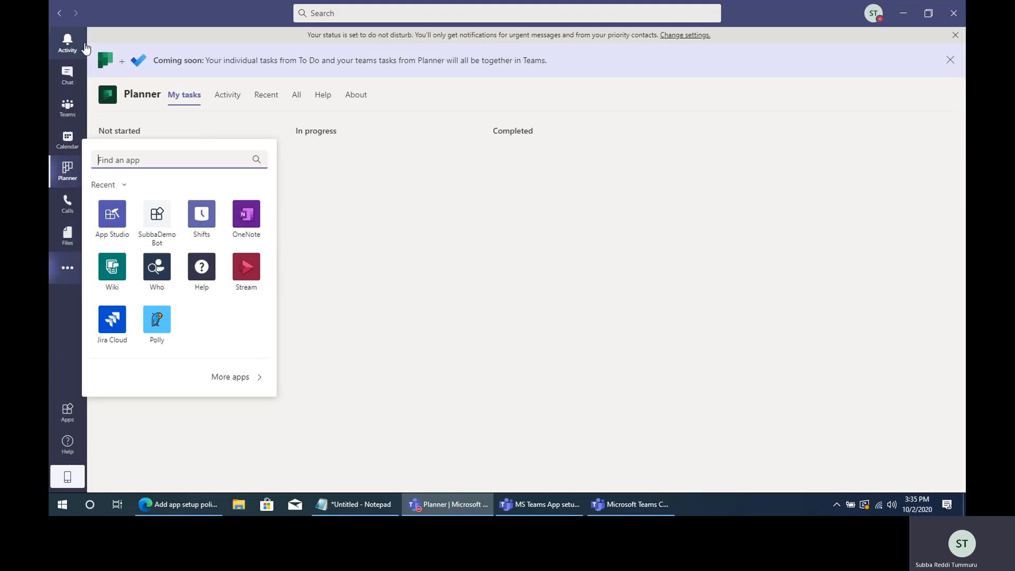
left_click(486, 373)
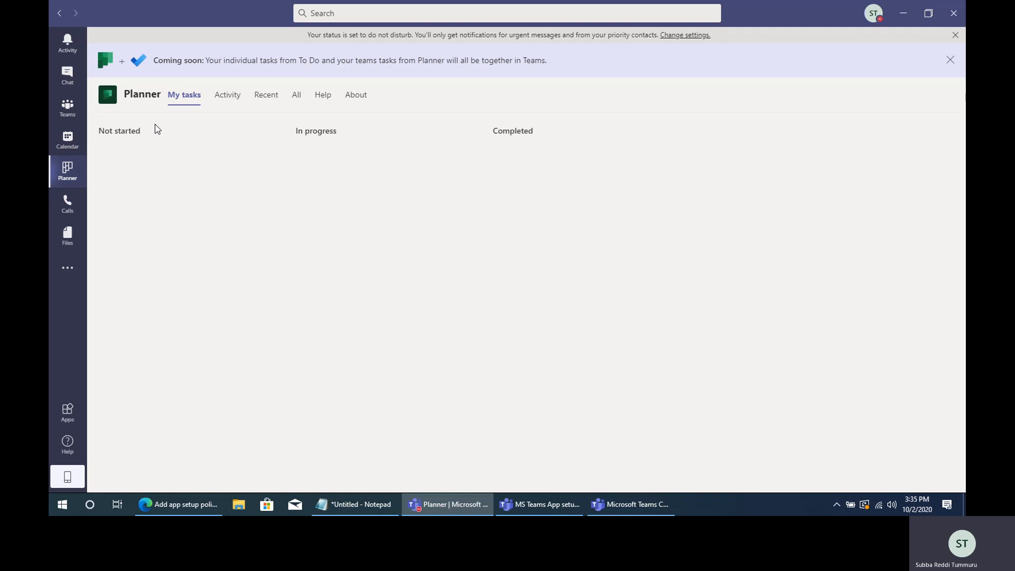
left_click(449, 505)
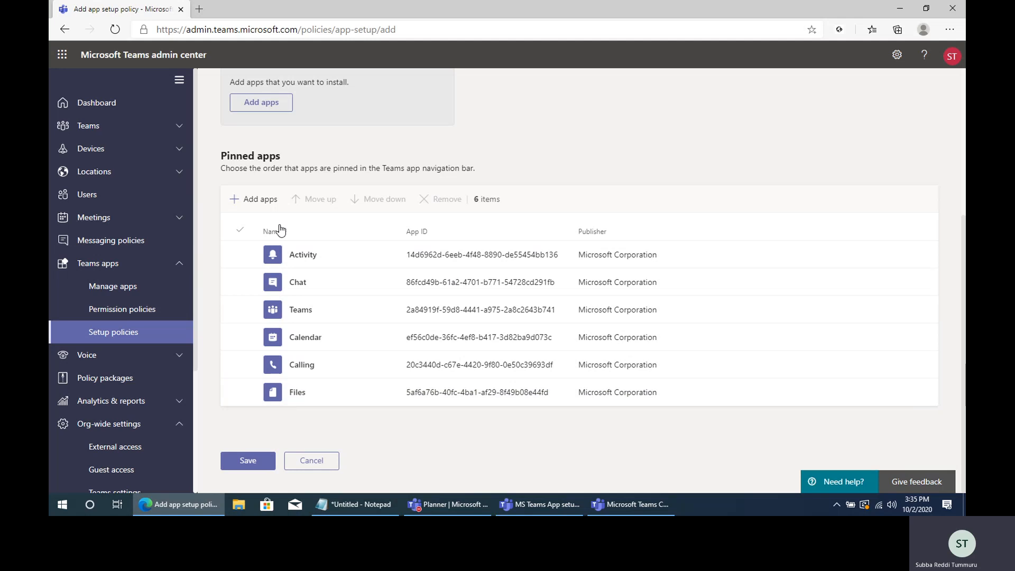
Search for Subba and add SubbaDemoBot to the policy's pinned apps.
left_click(257, 199)
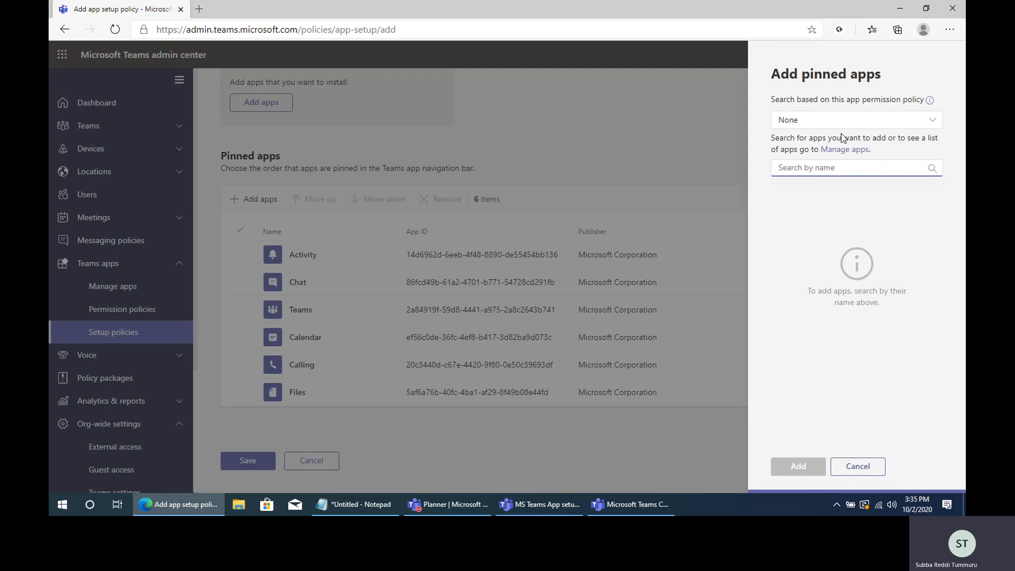
type("Subba")
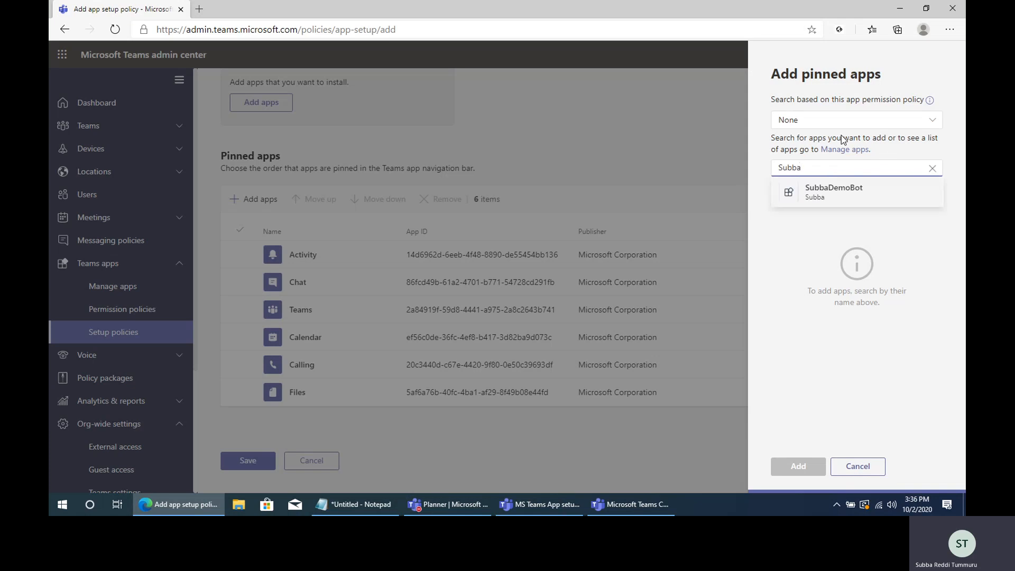
mouse_move(842, 192)
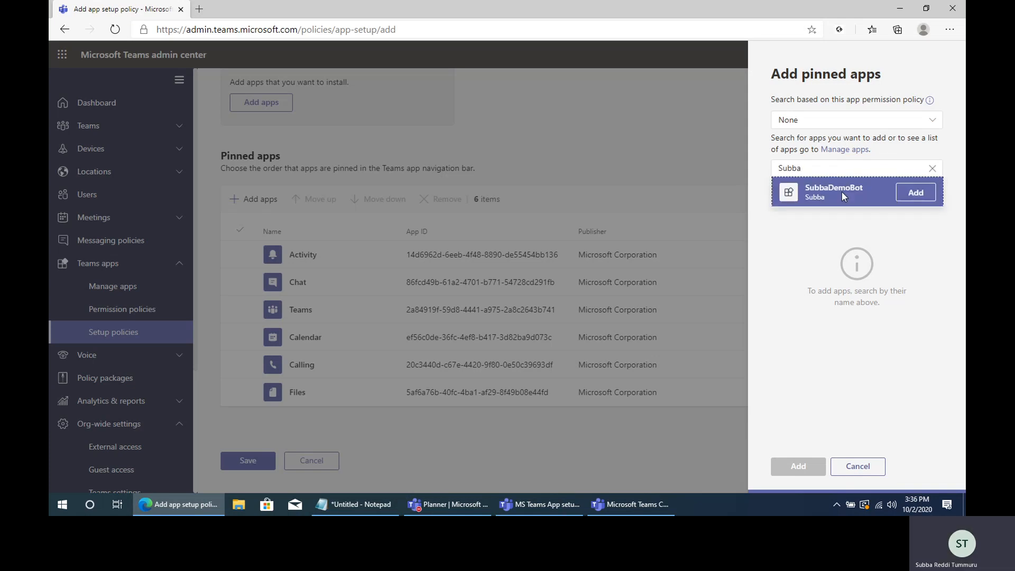
left_click(929, 193)
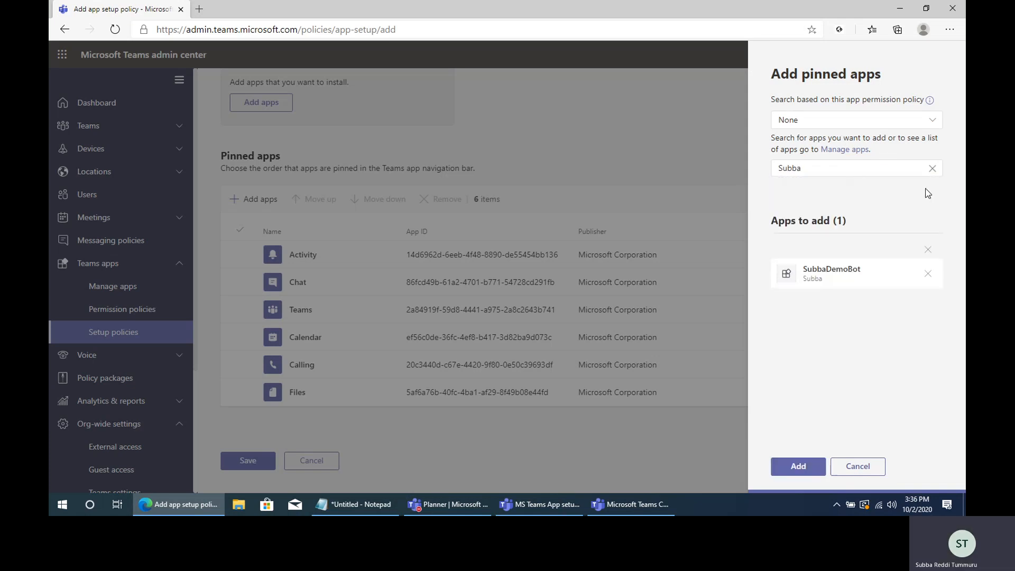
left_click(798, 466)
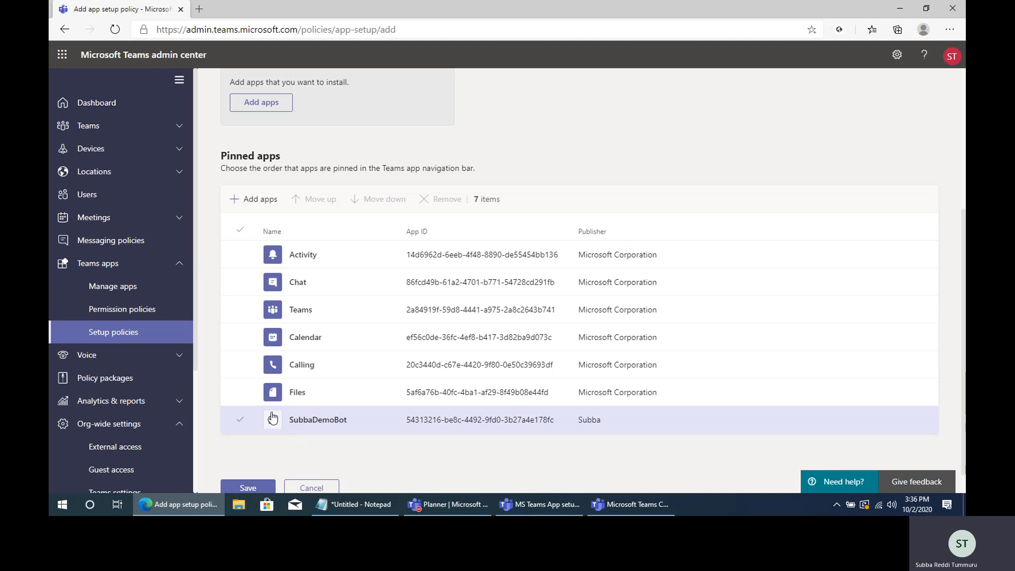
Move SubbaDemoBot up to first place in the pinned apps order, above Activity.
scroll(316, 138, "up", 4)
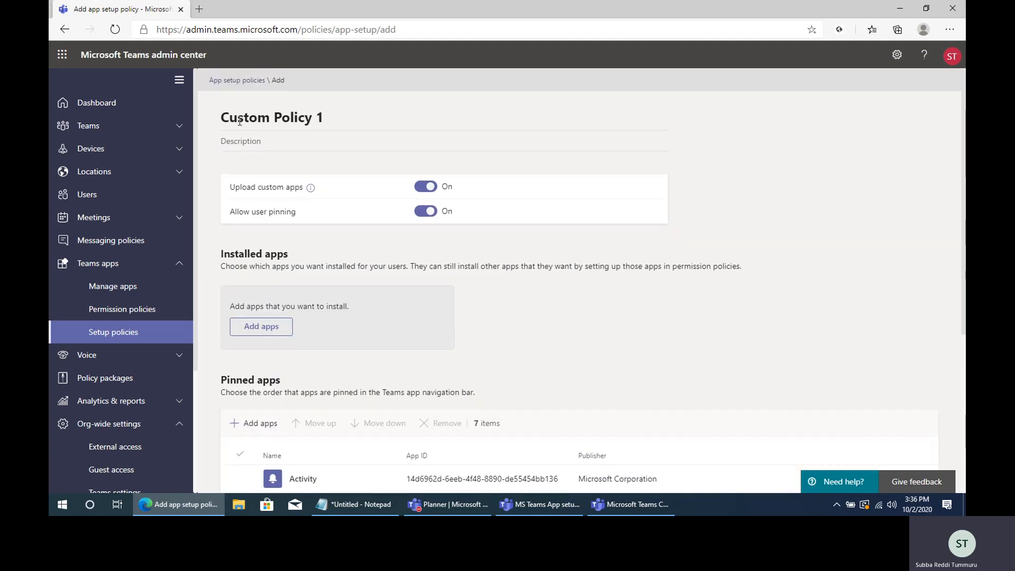
scroll(563, 387, "down", 5)
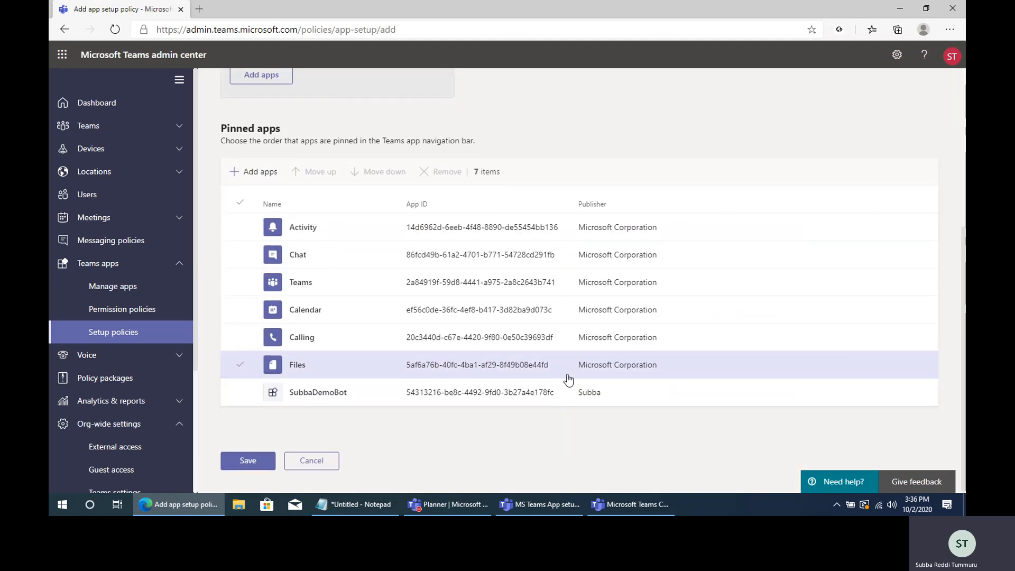
left_click(238, 394)
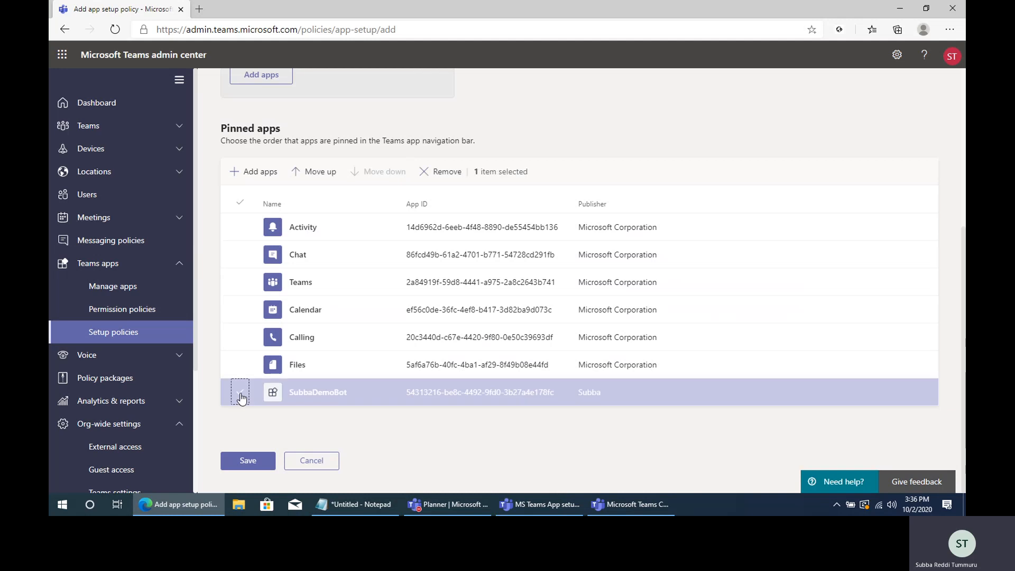
left_click(333, 175)
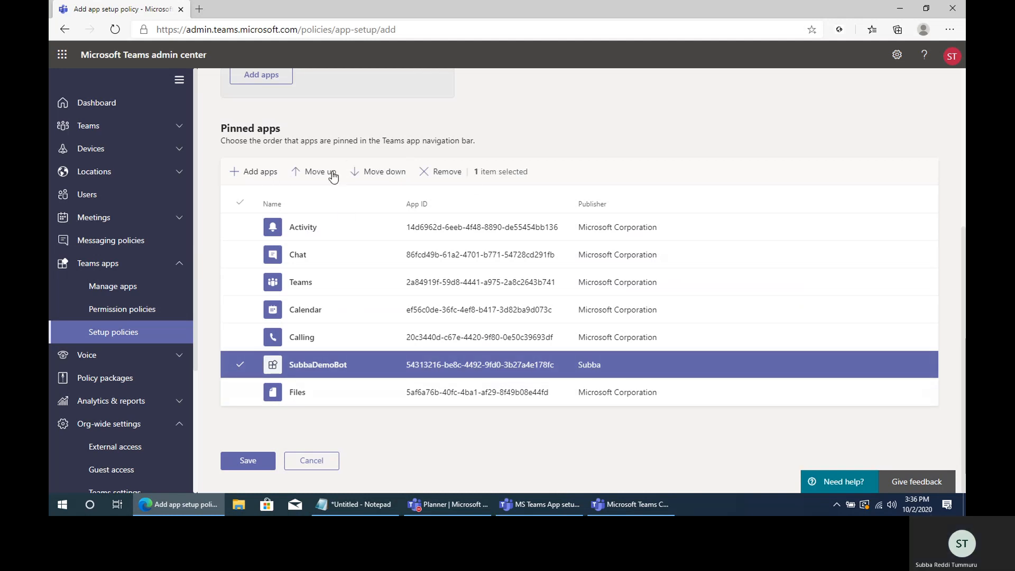
left_click(332, 175)
left_click(332, 175)
left_click(332, 175)
left_click(332, 175)
left_click(332, 175)
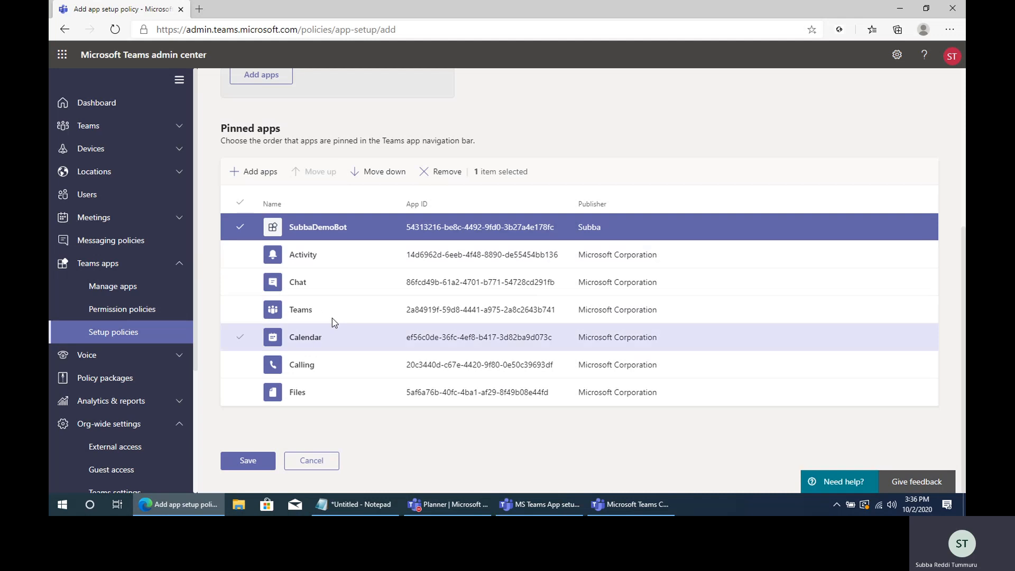
Deselect SubbaDemoBot in the pinned apps and save the Custom Policy 1 app setup policy.
left_click(239, 227)
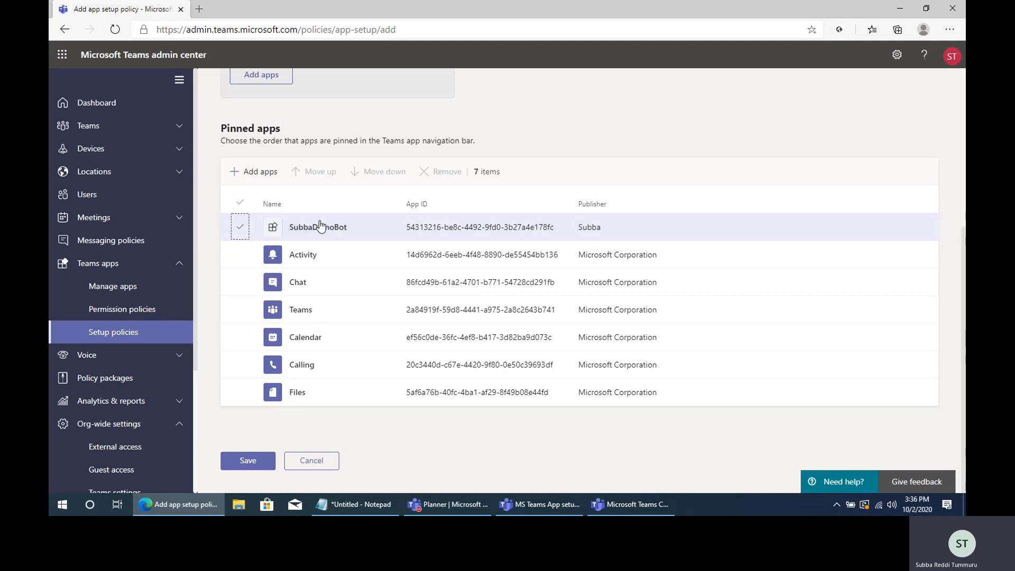
left_click(246, 465)
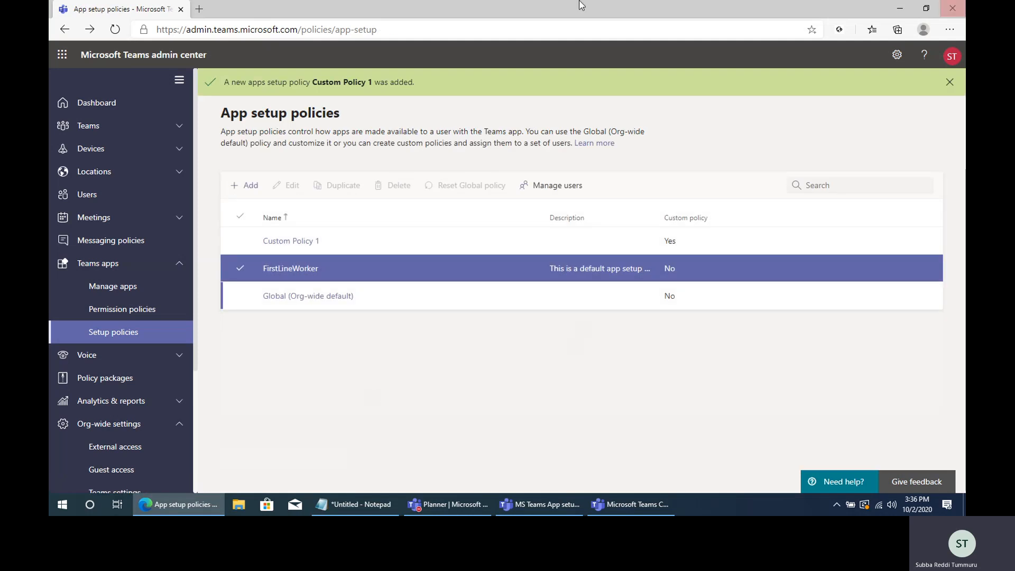
Open the first listed user's profile from Users and show the policies assigned to that user.
left_click(91, 195)
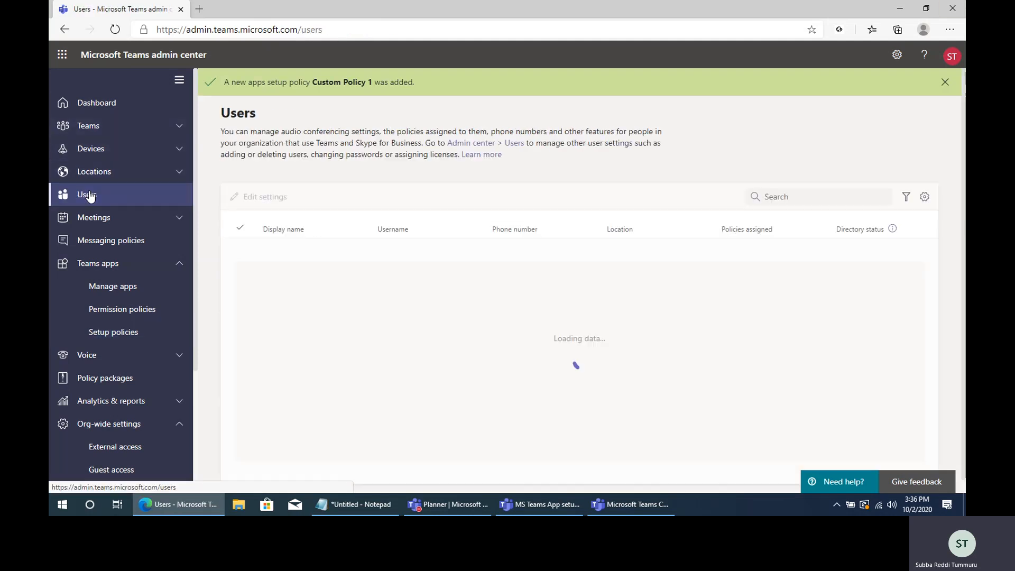
left_click(324, 253)
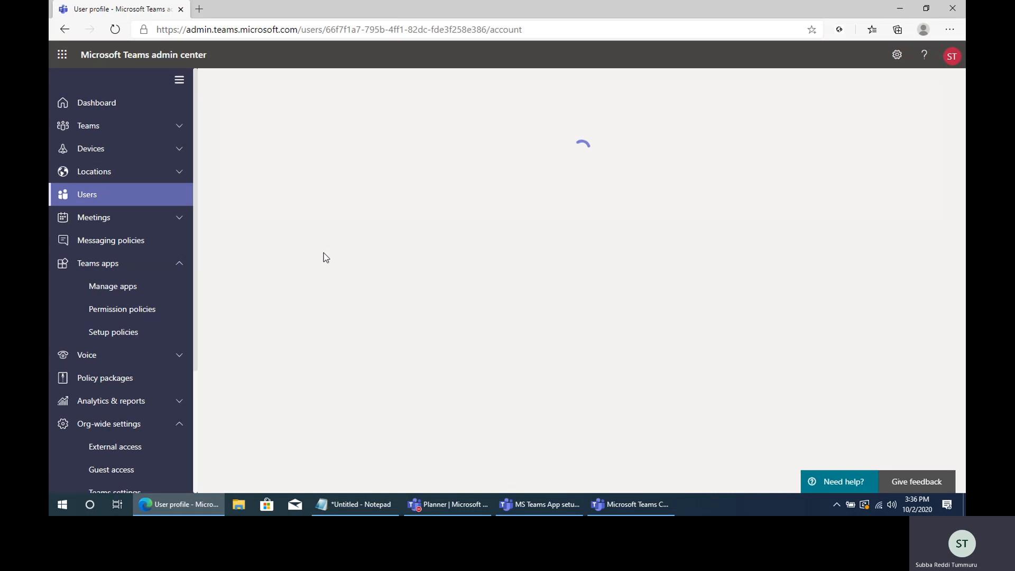
scroll(438, 359, "down", 3)
left_click(403, 352)
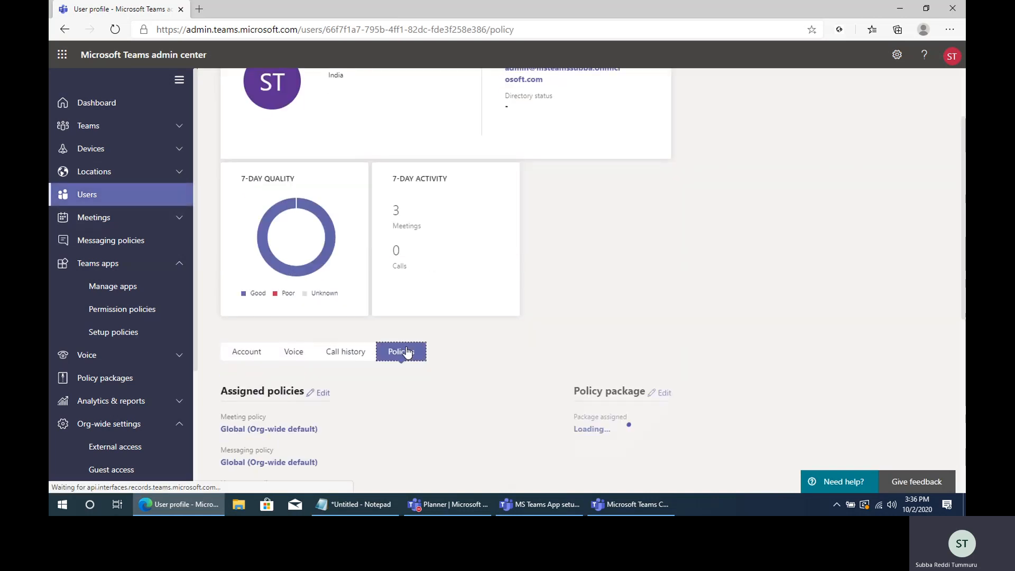
scroll(407, 351, "down", 5)
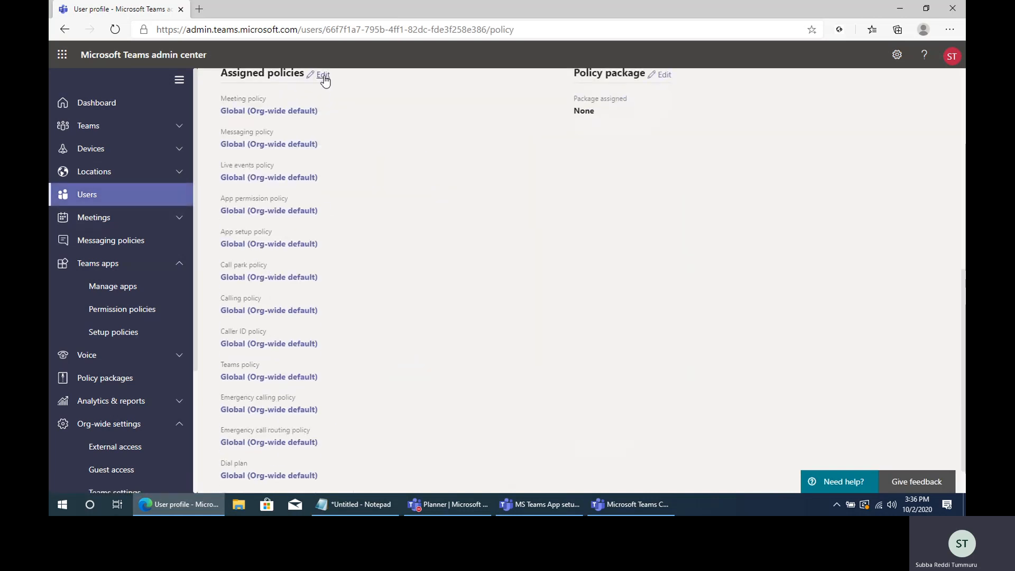
Set the user's app setup policy to Custom Policy 1 and apply the change.
left_click(323, 76)
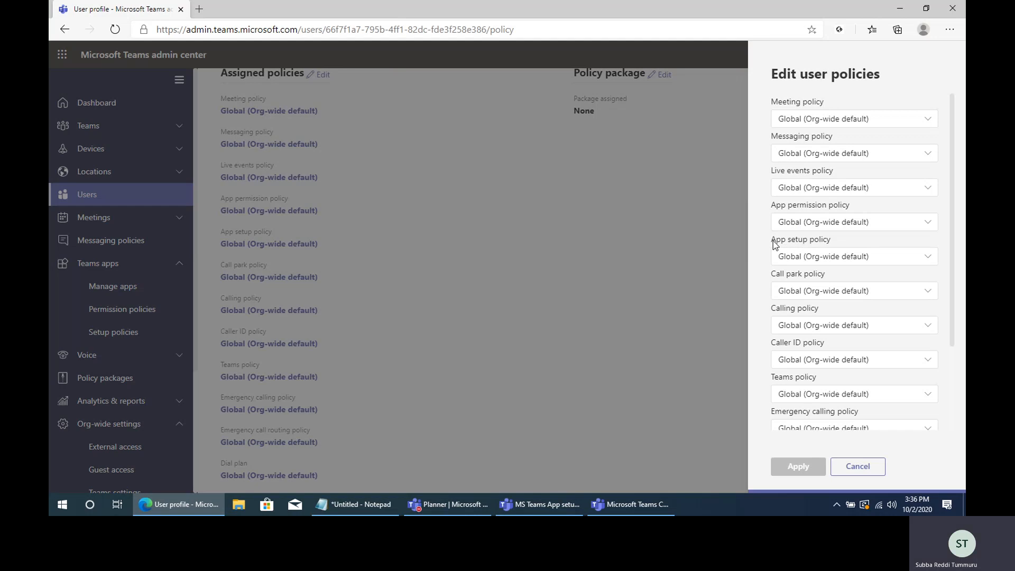
left_click_drag(775, 244, 855, 251)
left_click(855, 258)
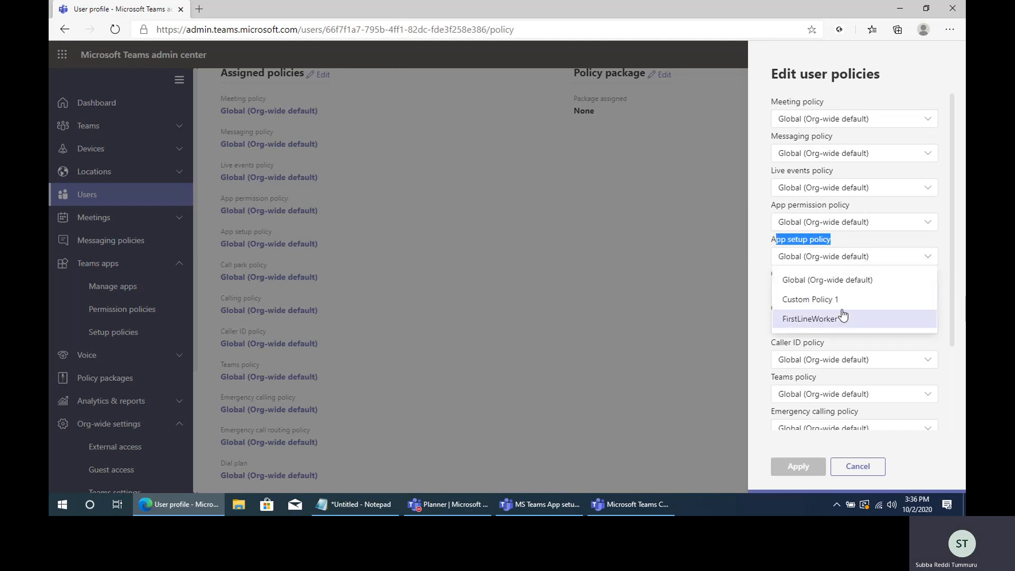
left_click(841, 302)
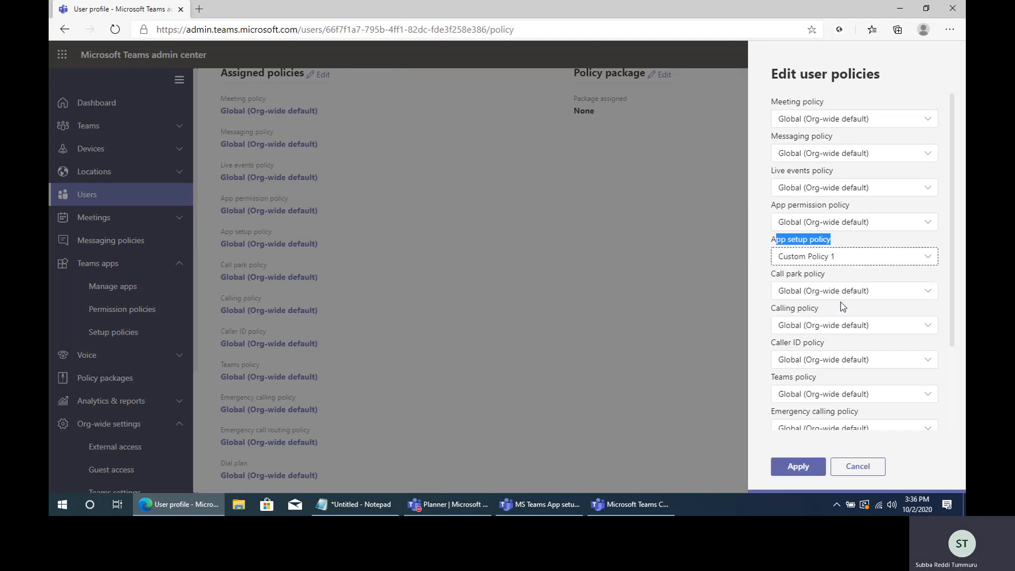
left_click(807, 466)
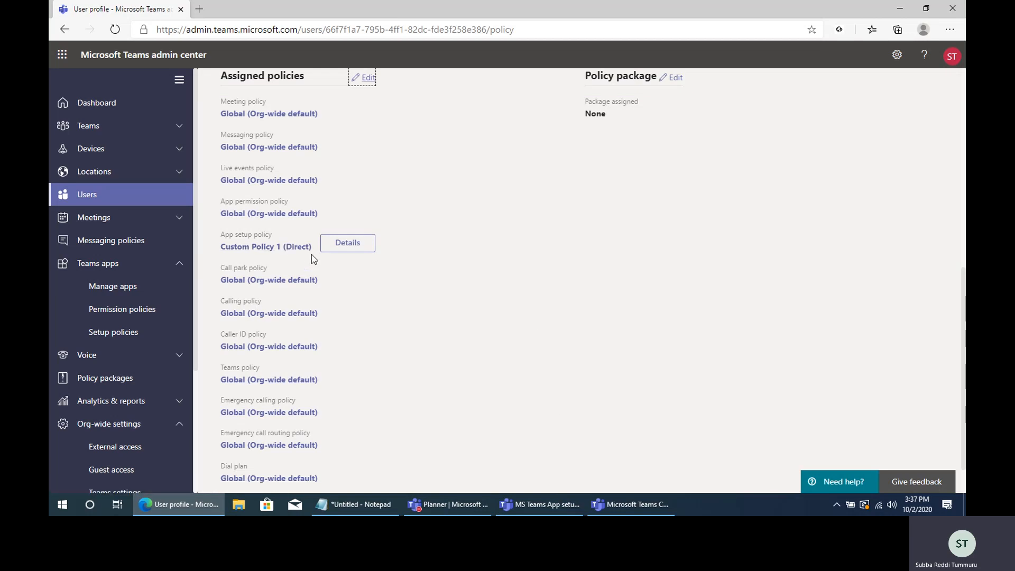
Check the app bar in the Teams client against the user's assigned setup policy and return to the admin center.
scroll(602, 433, "up", 2)
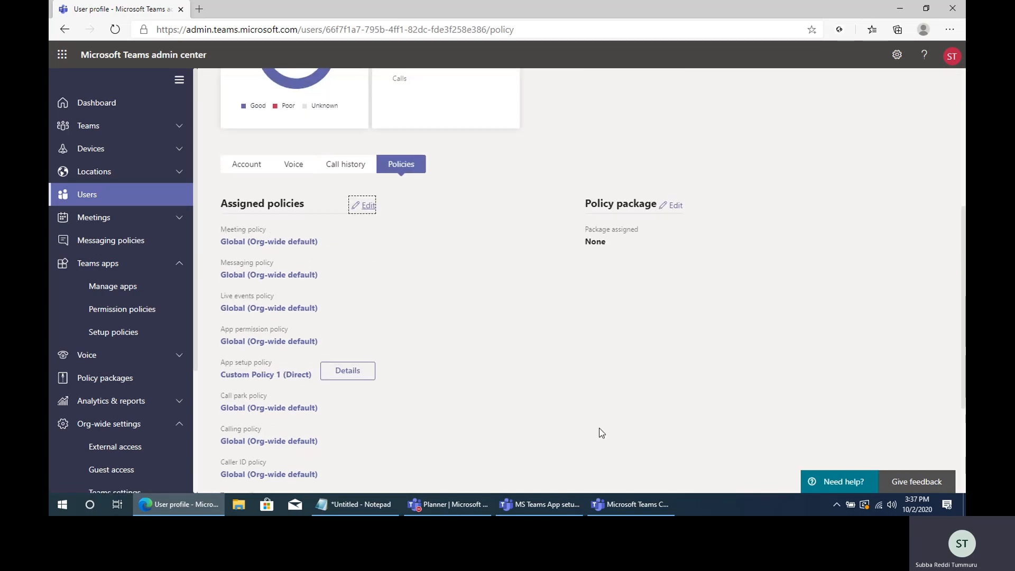
left_click(447, 505)
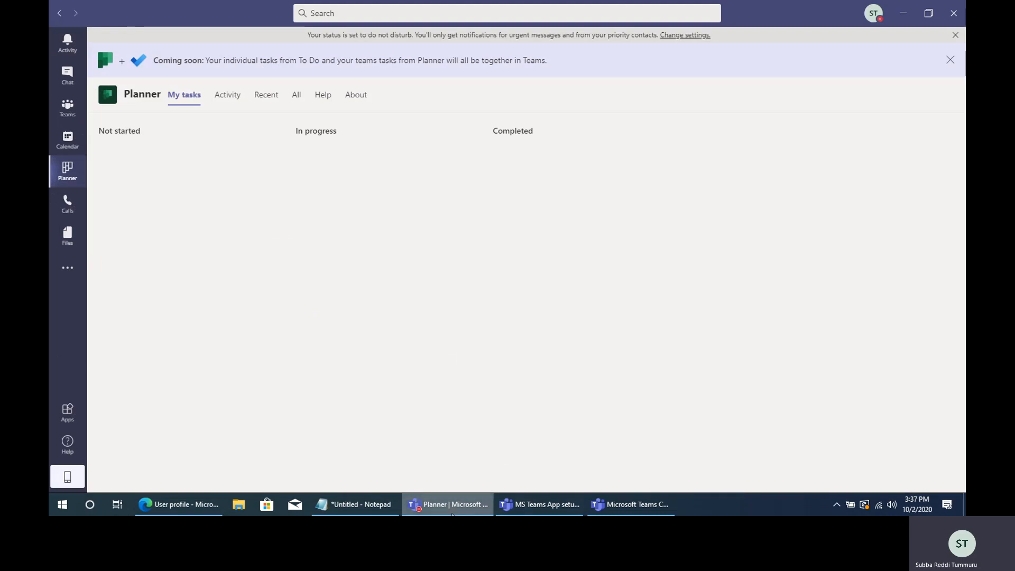
left_click(179, 504)
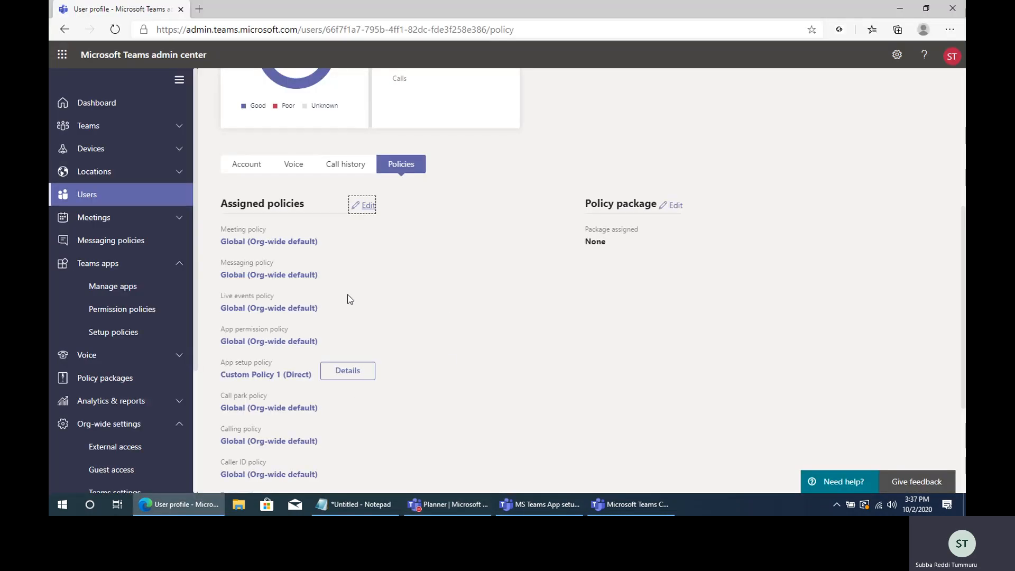
Open the Global (Org-wide default) app permission policy and examine the permission options for Microsoft apps.
left_click(118, 313)
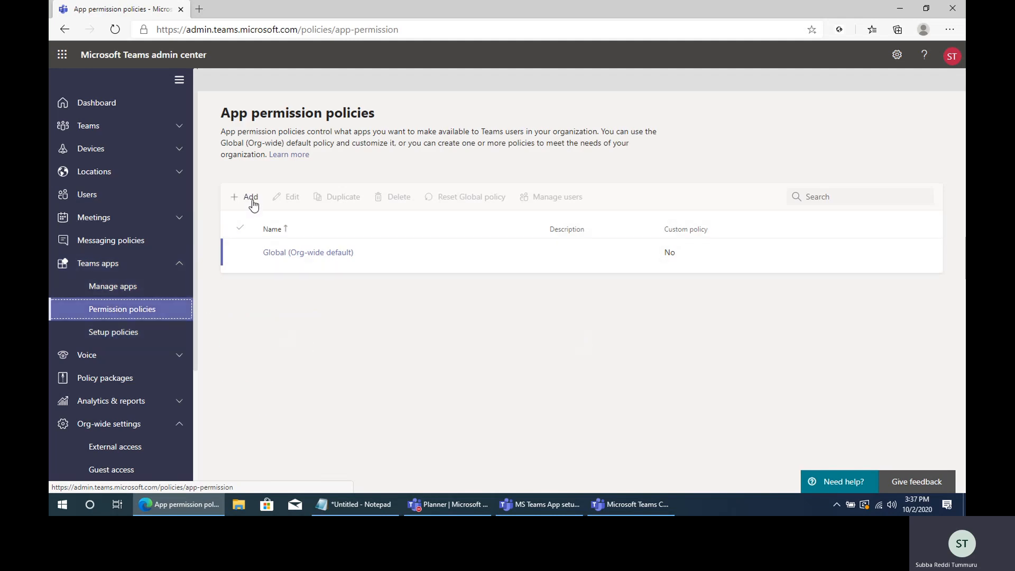
left_click(300, 253)
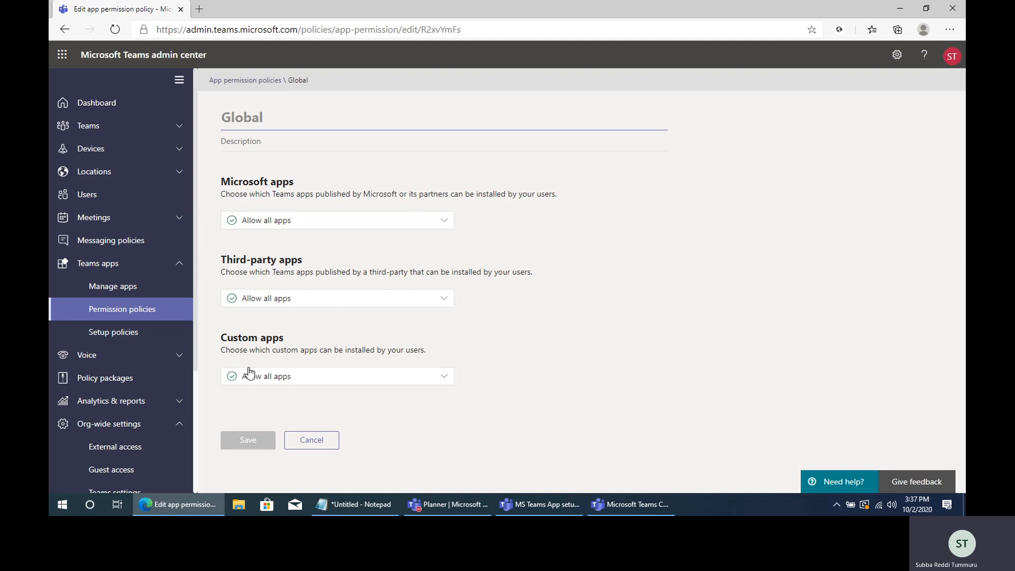
left_click(326, 225)
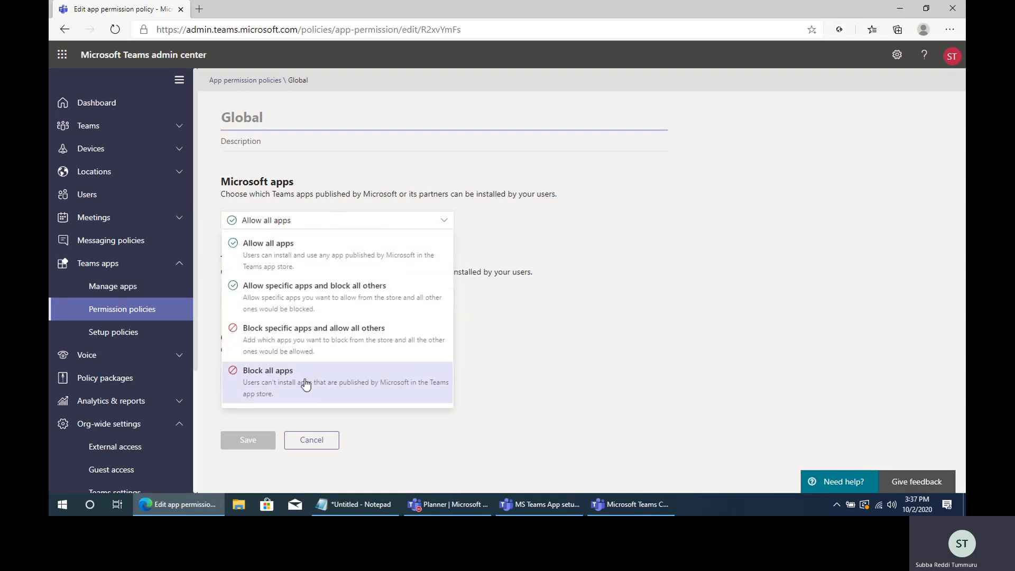
key("Escape")
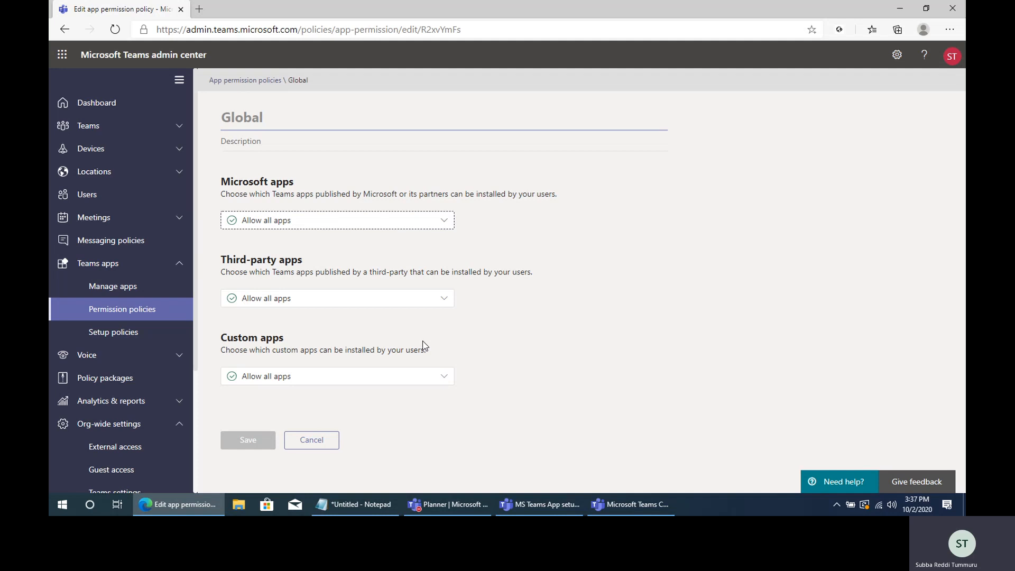
double_click(244, 119)
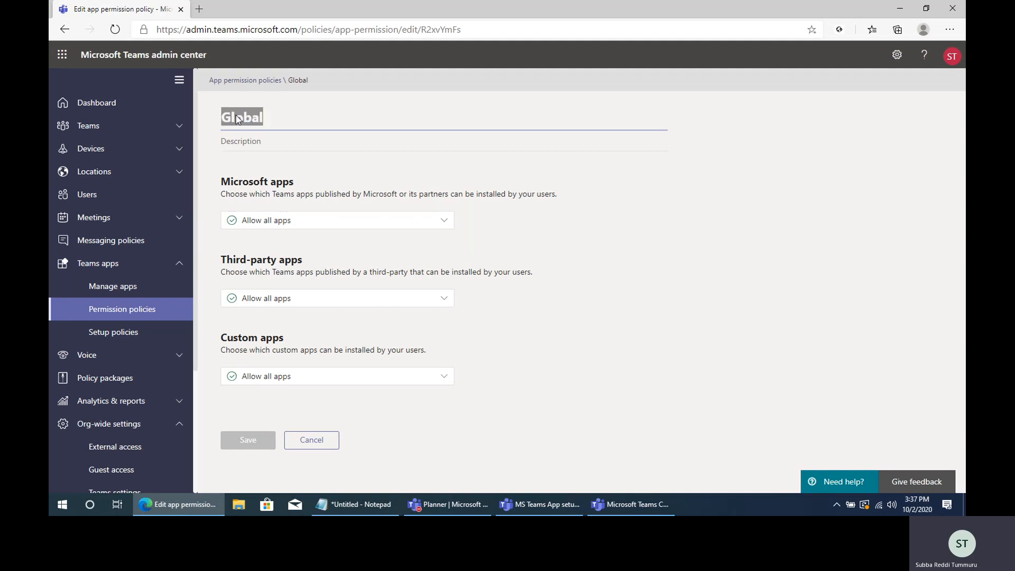
left_click(386, 117)
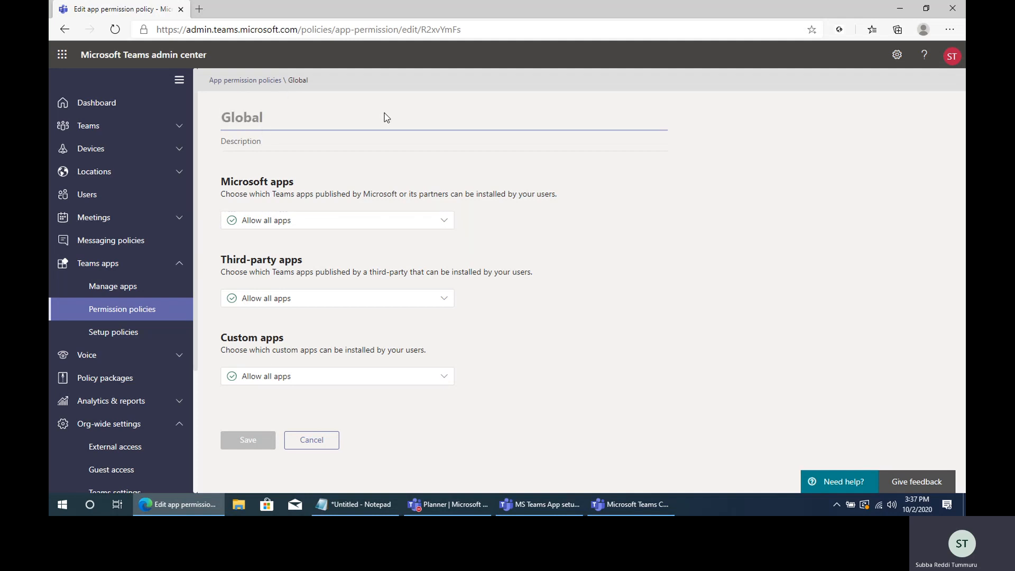
Try the options "Allow specific apps and block all others" and "Block specific apps and allow all others" for Microsoft apps.
left_click(321, 219)
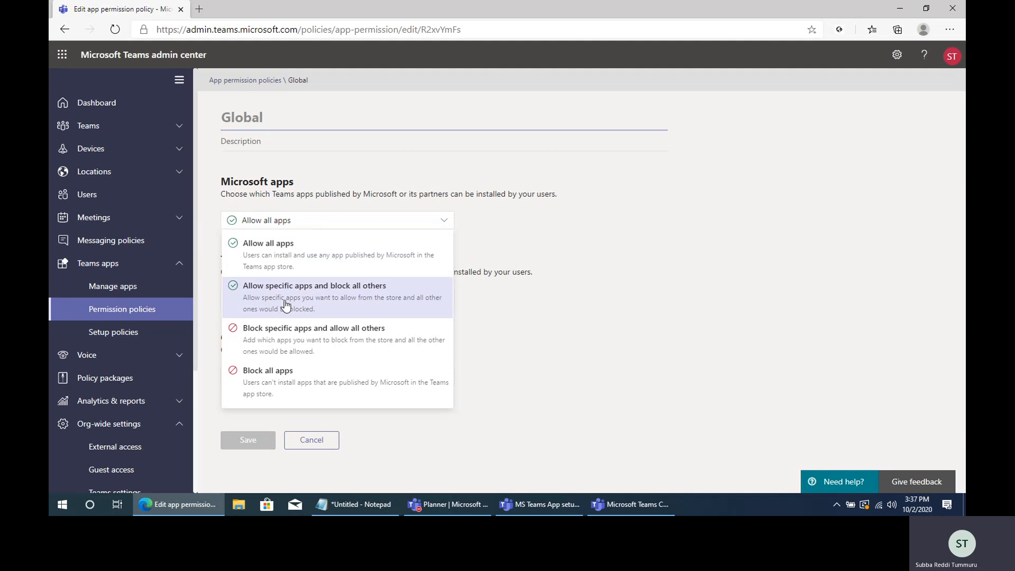
left_click(322, 293)
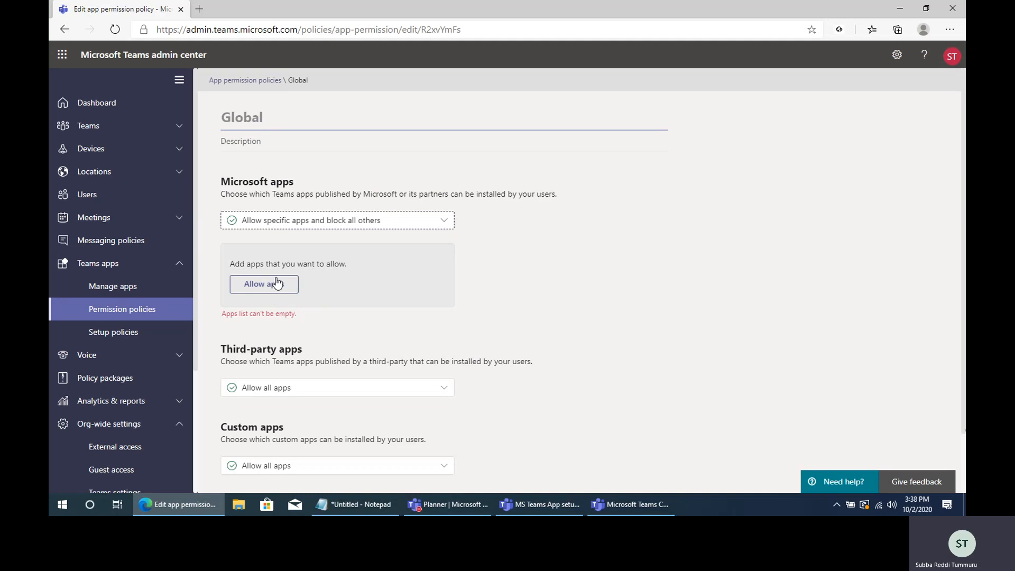
left_click(346, 225)
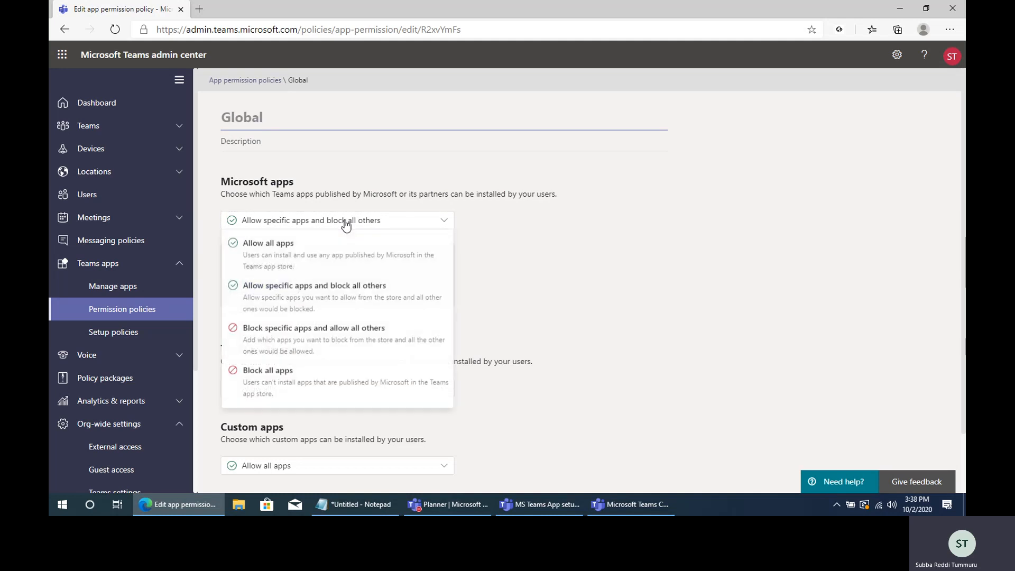
left_click(290, 340)
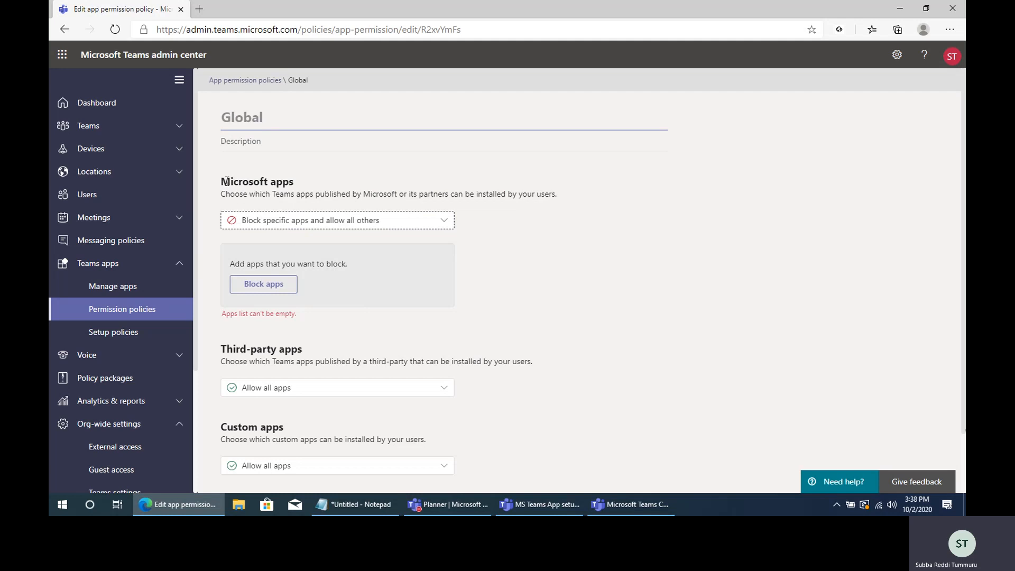
left_click_drag(227, 183, 280, 182)
left_click(332, 182)
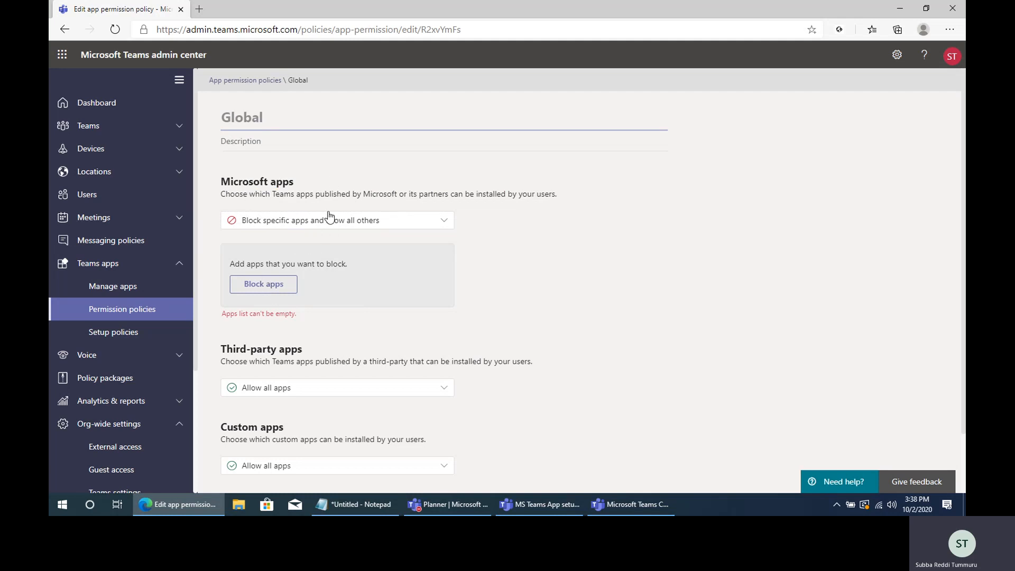
Try "Block all apps" for Microsoft apps and restore the setting to "Allow all apps".
left_click(302, 222)
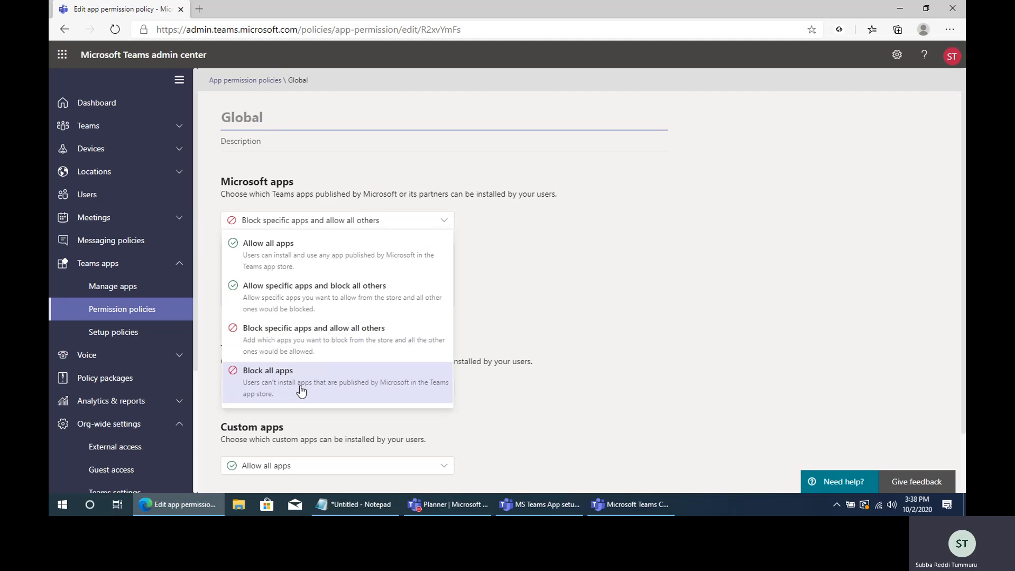
left_click(299, 387)
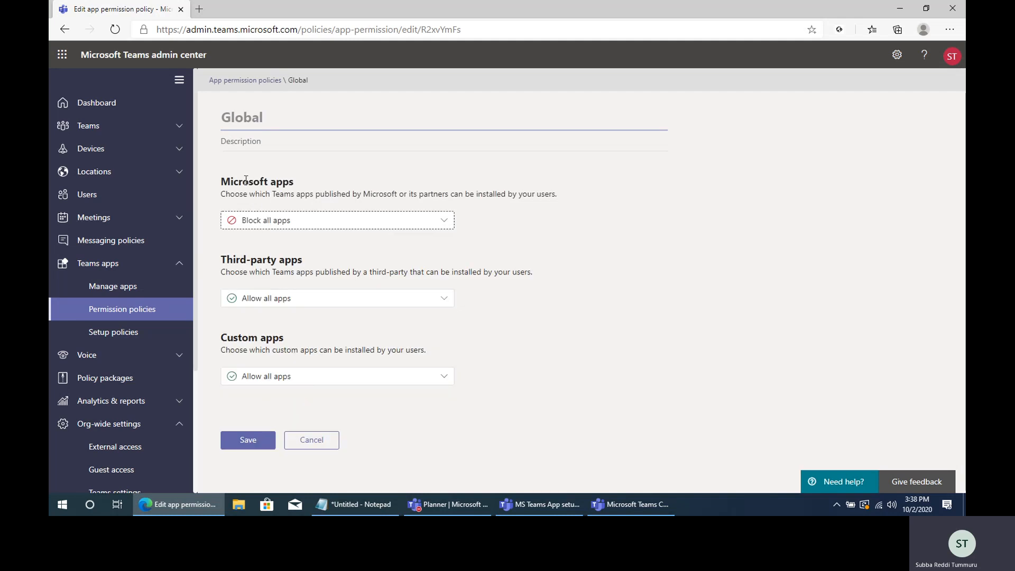
left_click_drag(233, 180, 308, 182)
left_click(344, 177)
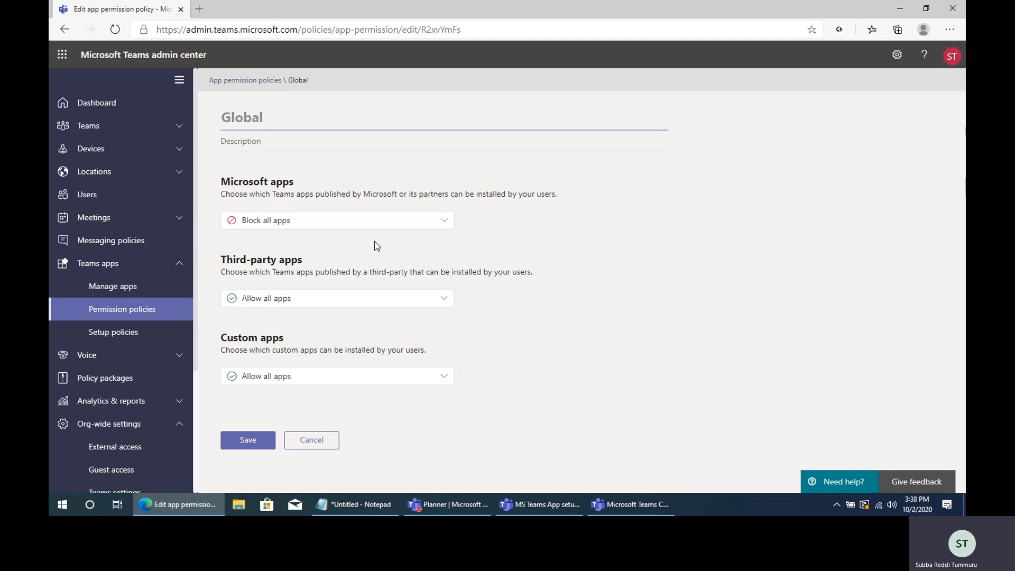
left_click(279, 222)
left_click(279, 224)
left_click(279, 222)
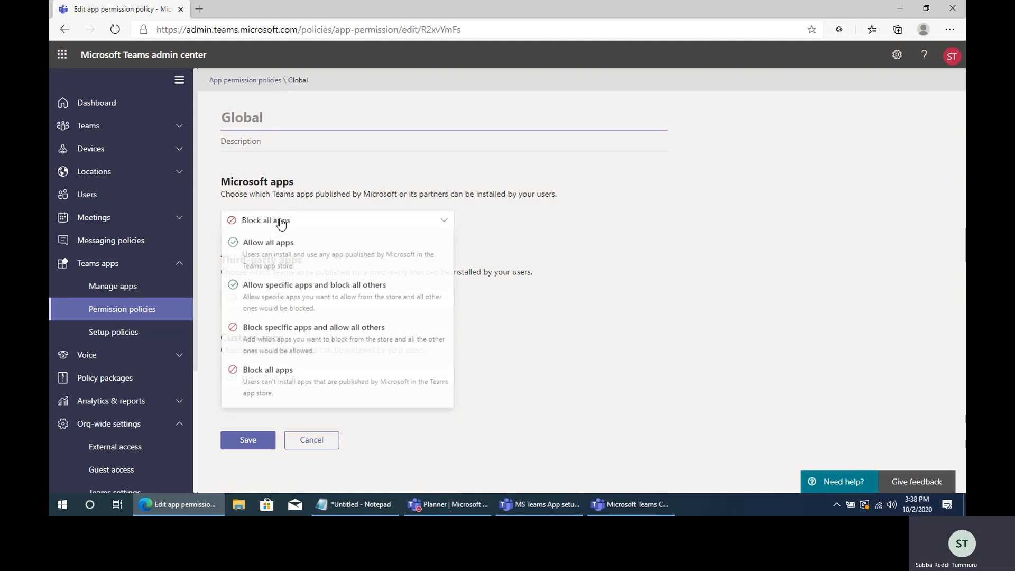
left_click(288, 260)
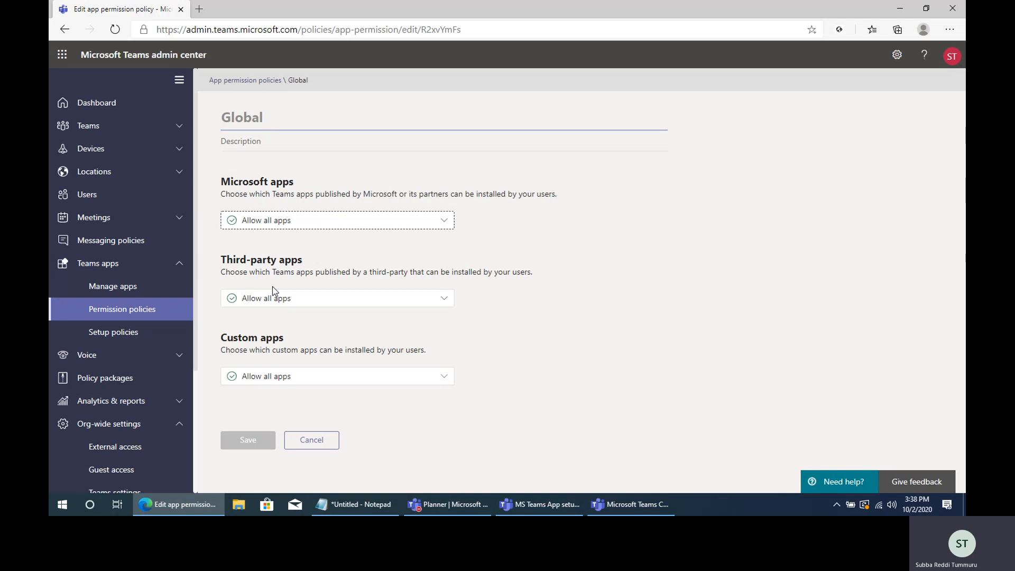
Examine the permission options for third-party apps and custom apps, and return to the list of app permission policies.
left_click(278, 298)
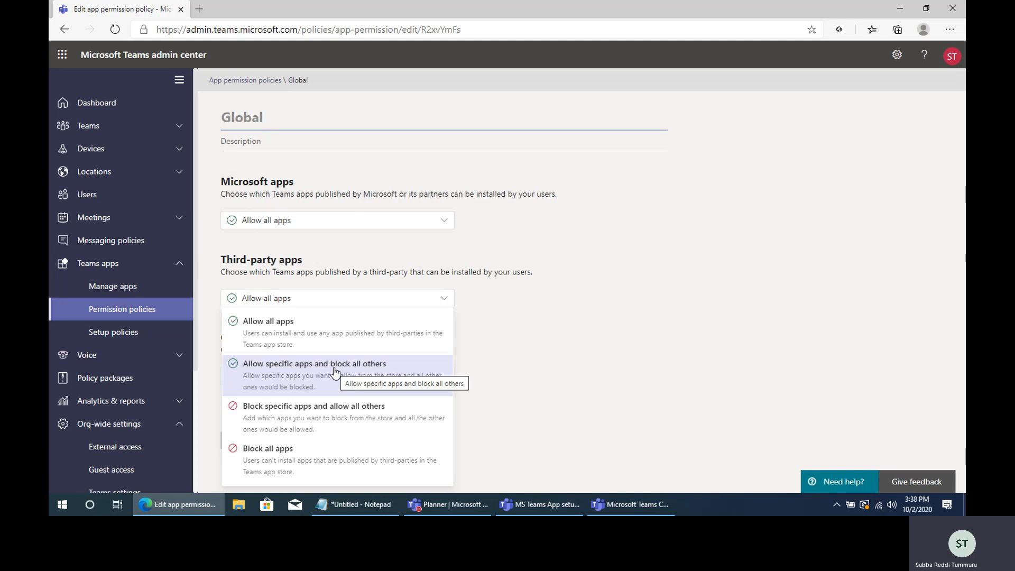
left_click(700, 342)
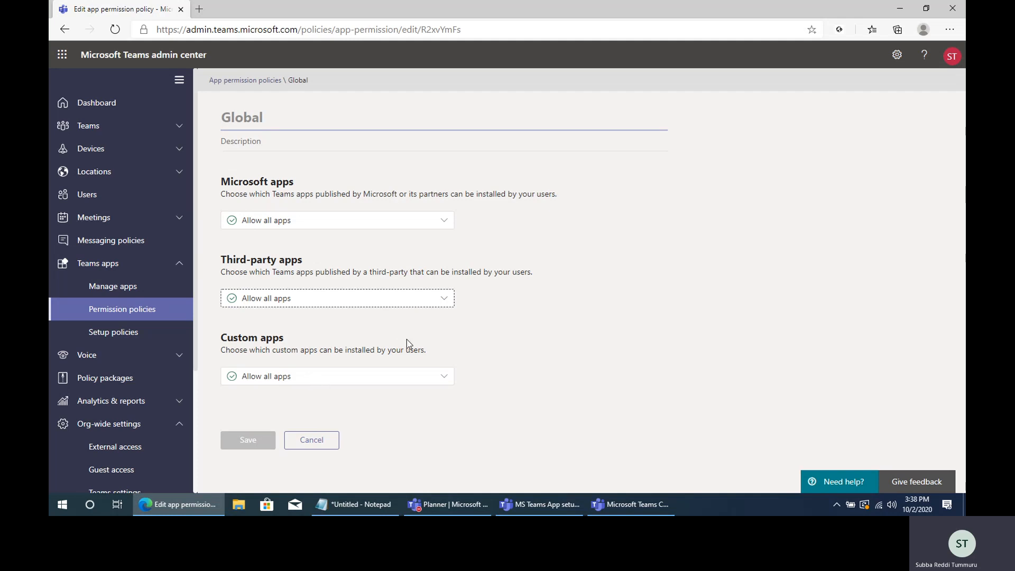
left_click(241, 339)
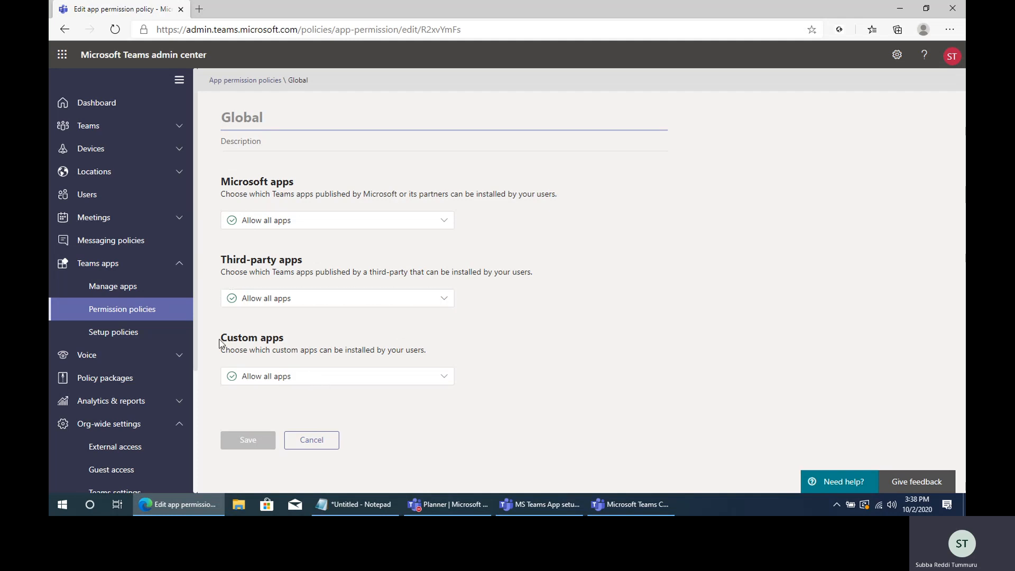
left_click_drag(224, 340, 326, 337)
left_click(327, 339)
left_click(299, 382)
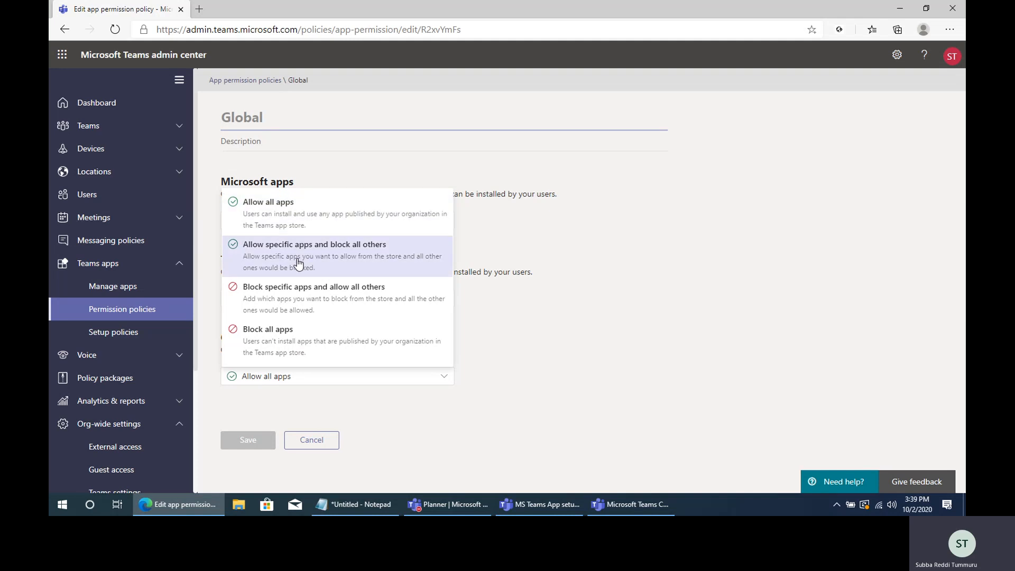
key("Escape")
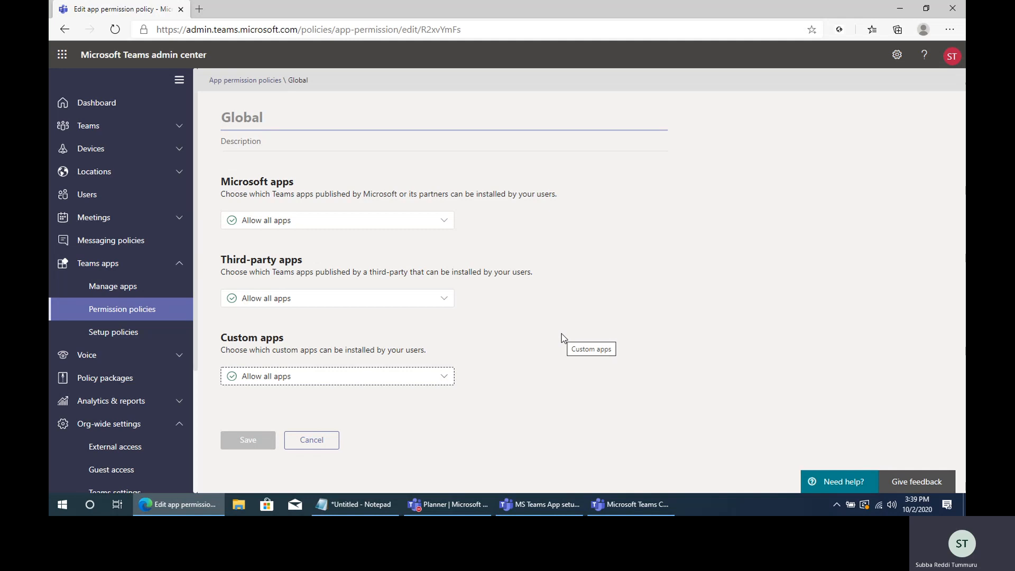
left_click(115, 314)
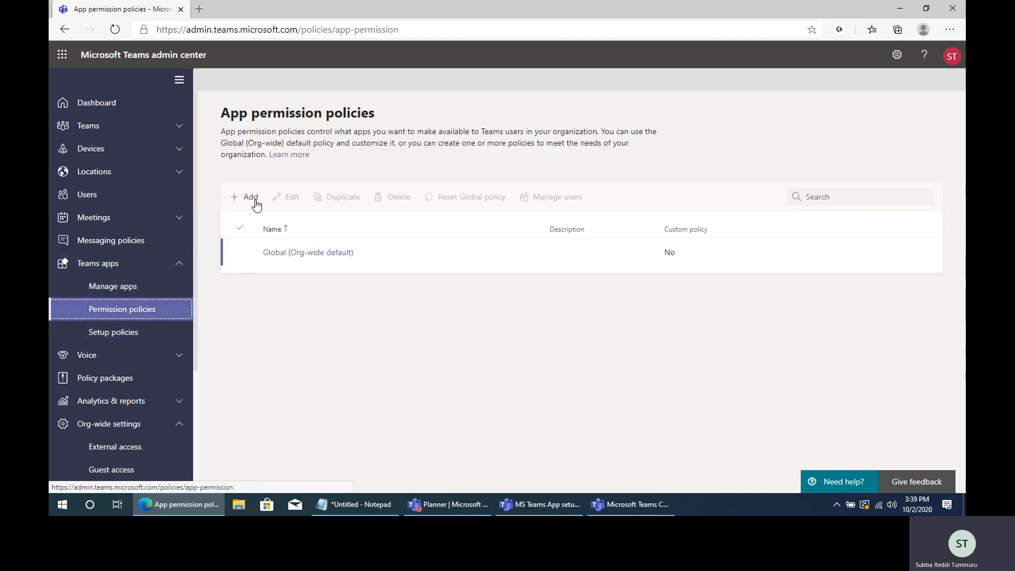
Create a new app permission policy and name it "Permission Policy 1".
left_click(250, 197)
left_click(335, 129)
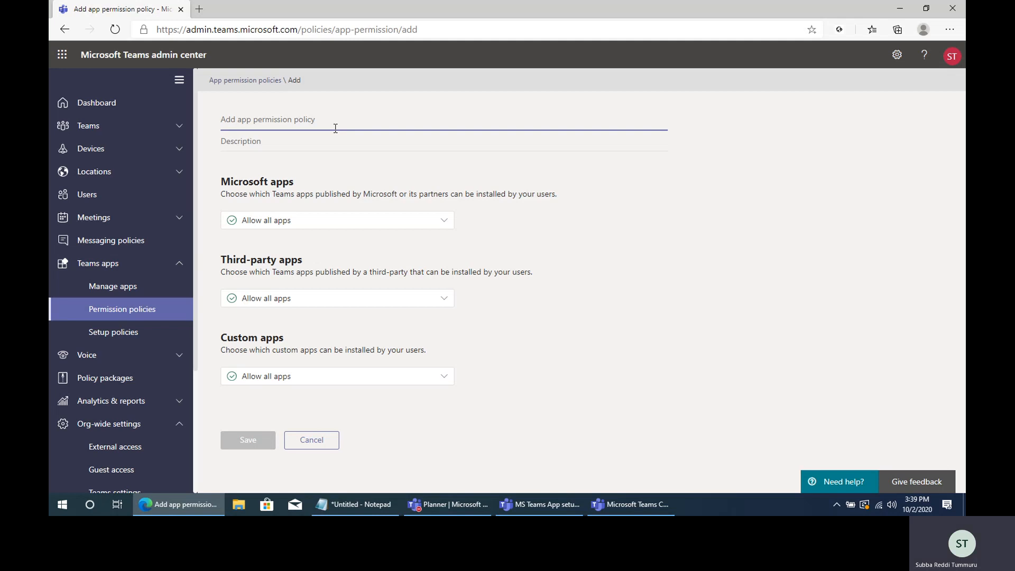
type("Permission P")
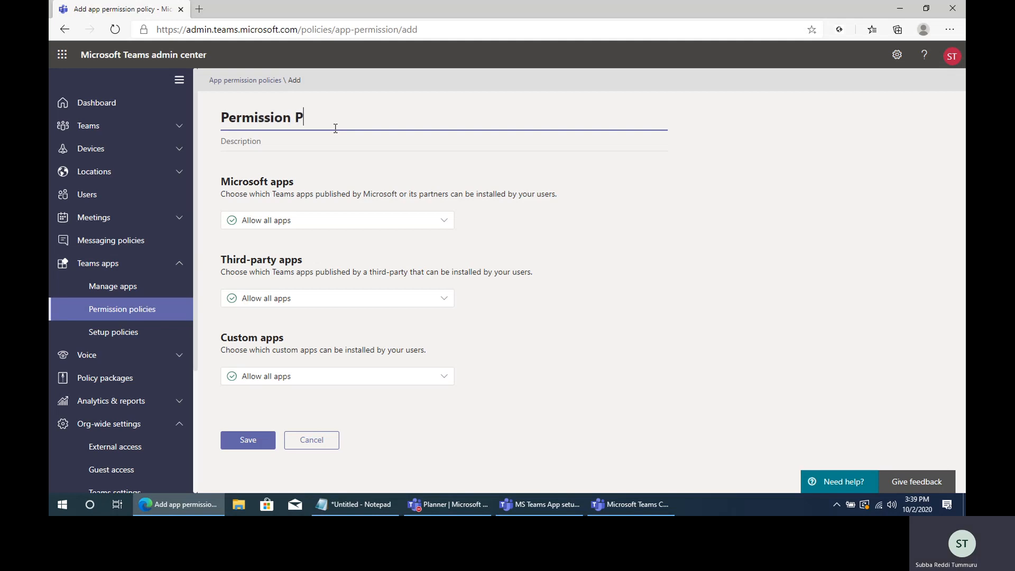
type("olicy 1")
triple_click(341, 119)
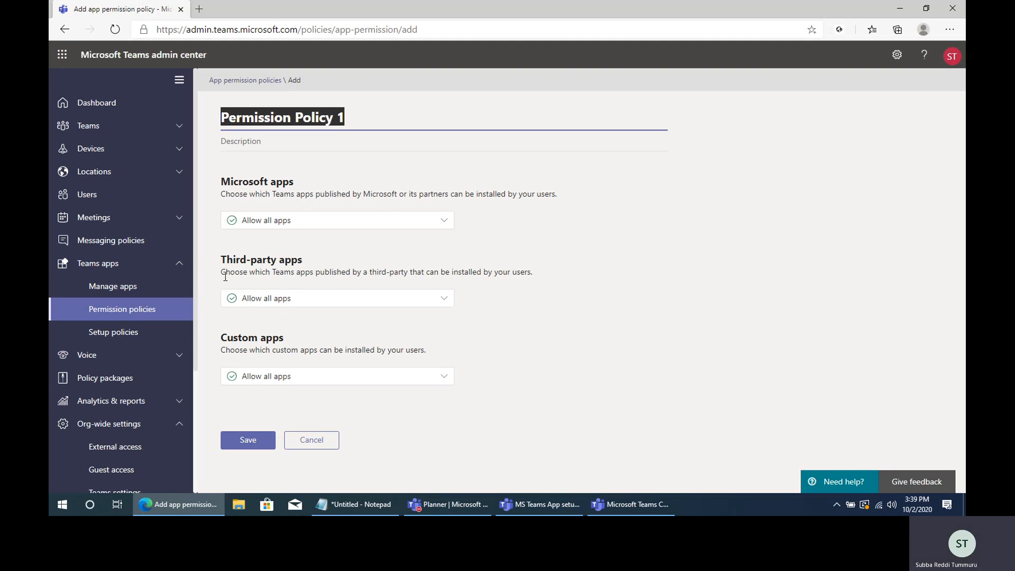
Set the custom apps permission of the new policy to "Allow specific apps and block all others".
left_click(272, 377)
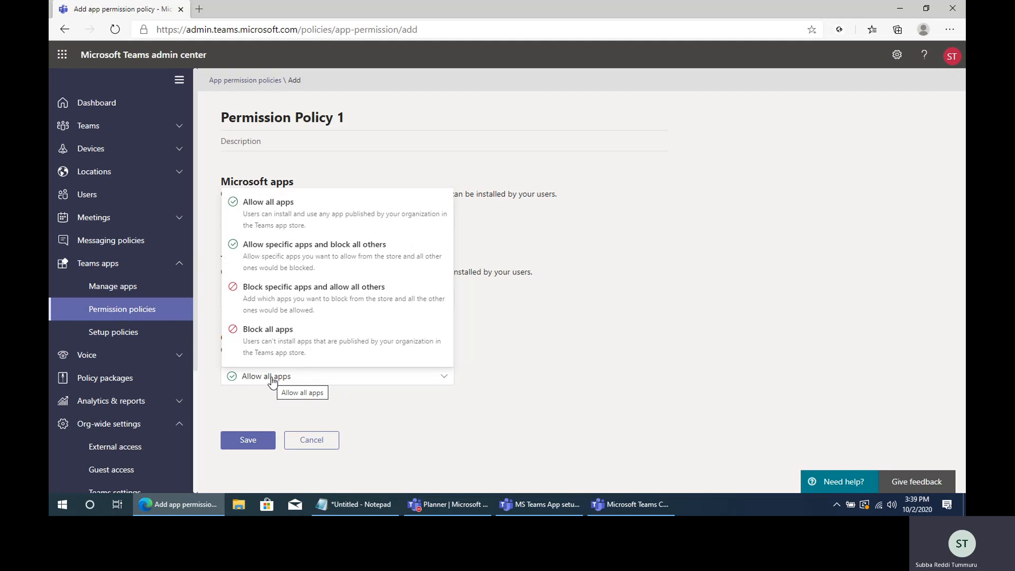
left_click(274, 375)
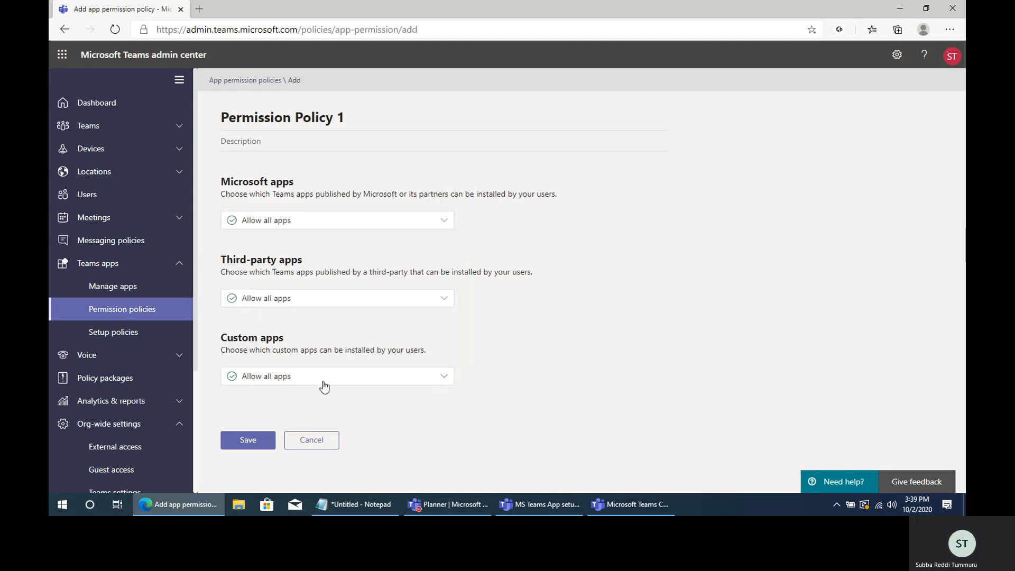
left_click(281, 377)
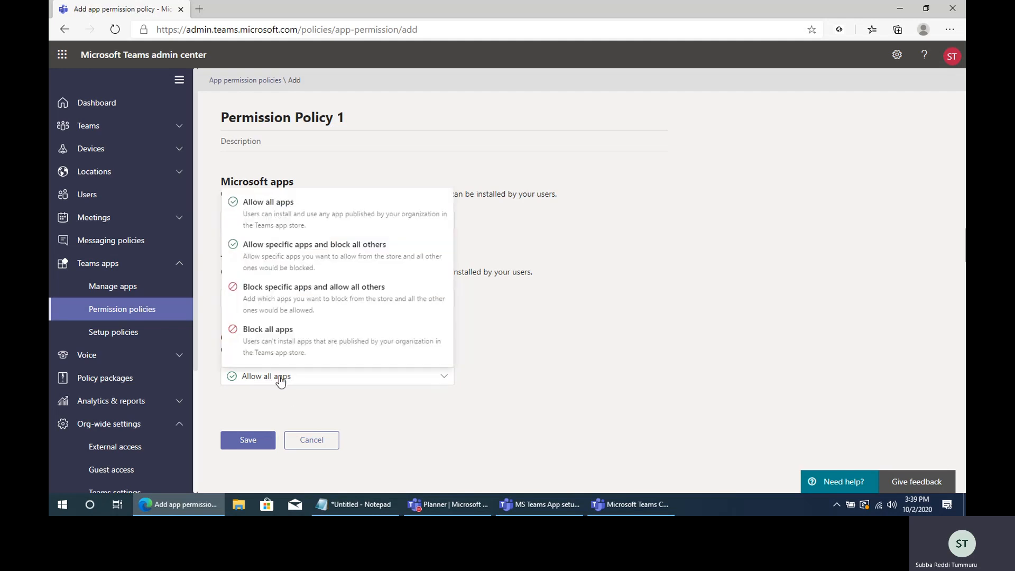
left_click(350, 258)
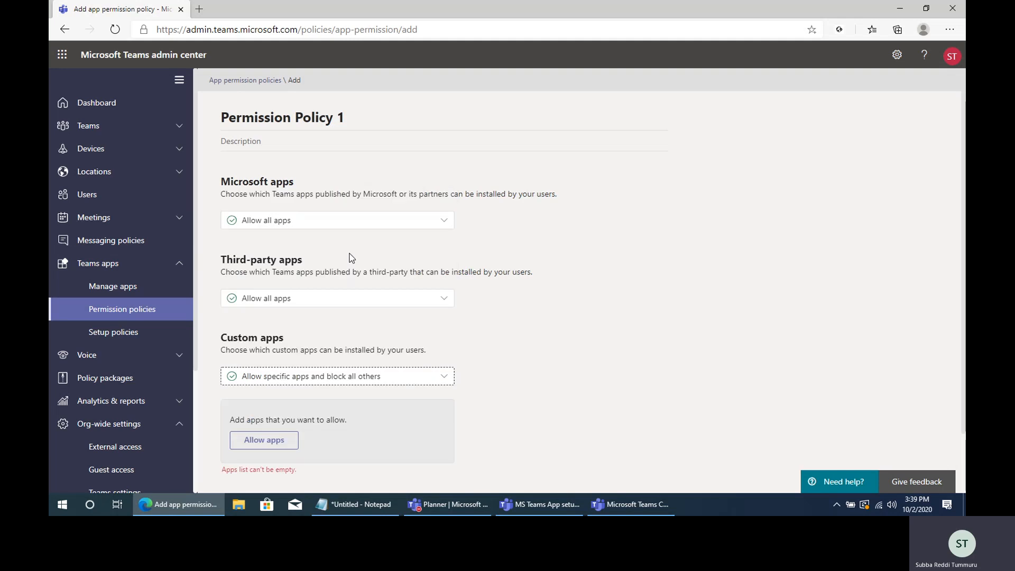
scroll(478, 406, "down", 2)
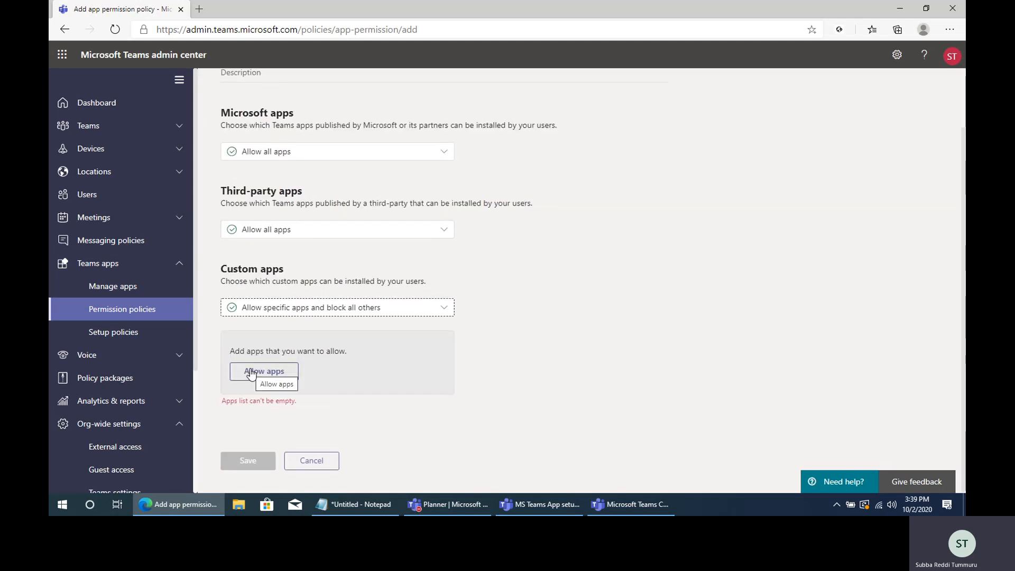
scroll(324, 364, "up", 2)
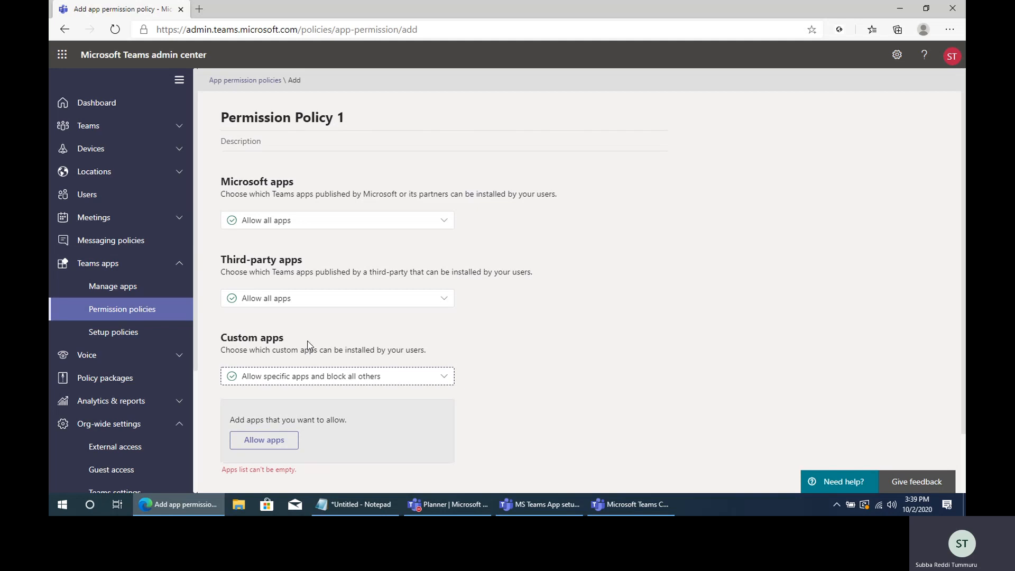
Search the custom apps for "Subba" and add SubbaDemoBot as an allowed custom app.
scroll(310, 346, "down", 2)
left_click(266, 373)
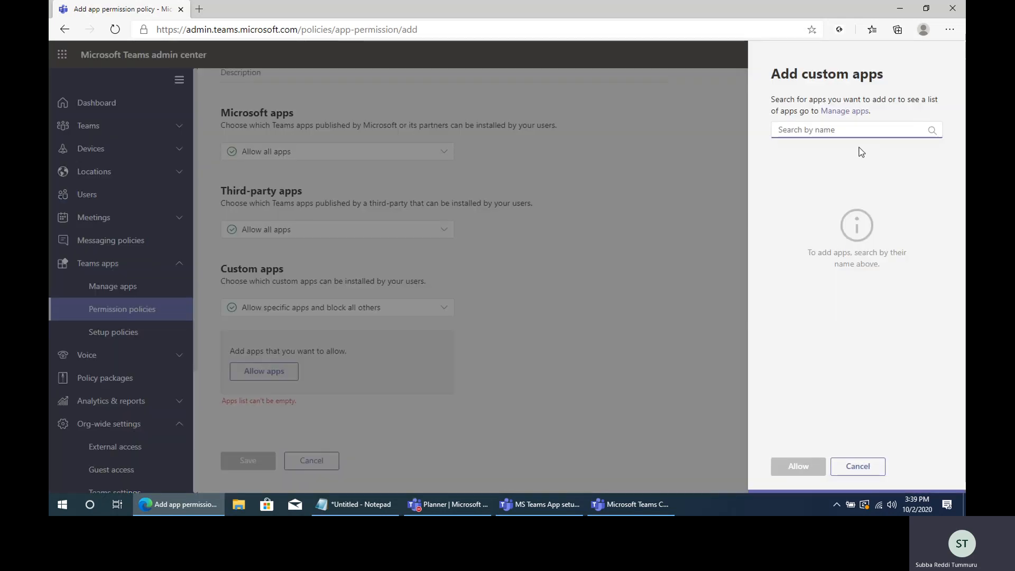
left_click(851, 133)
type("Subba")
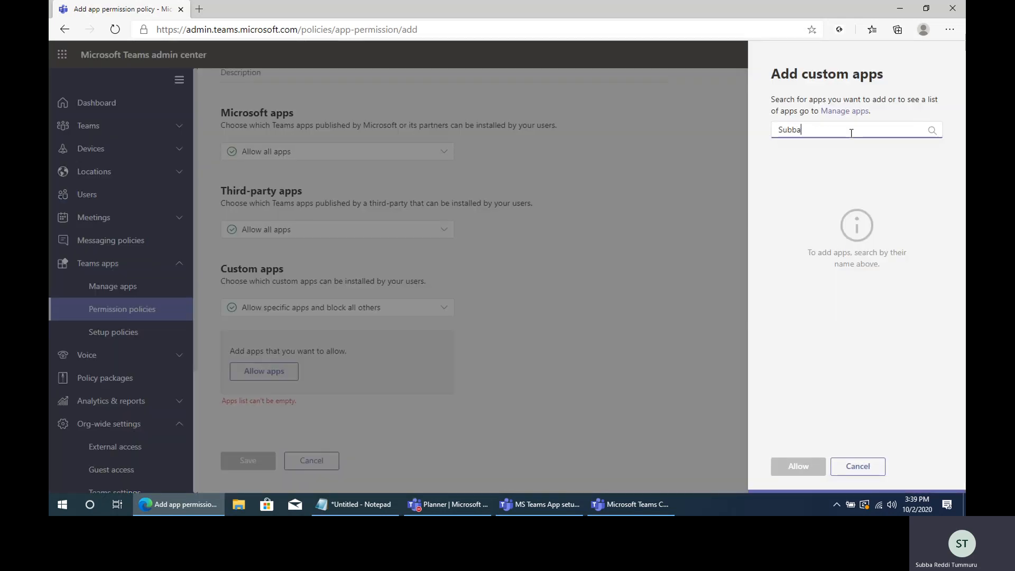
left_click(920, 157)
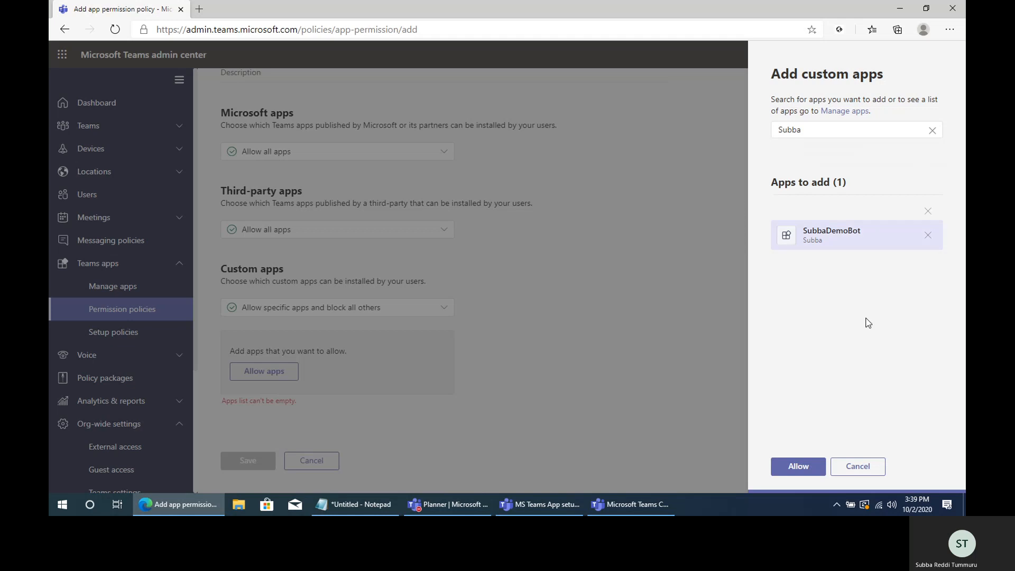
left_click(798, 466)
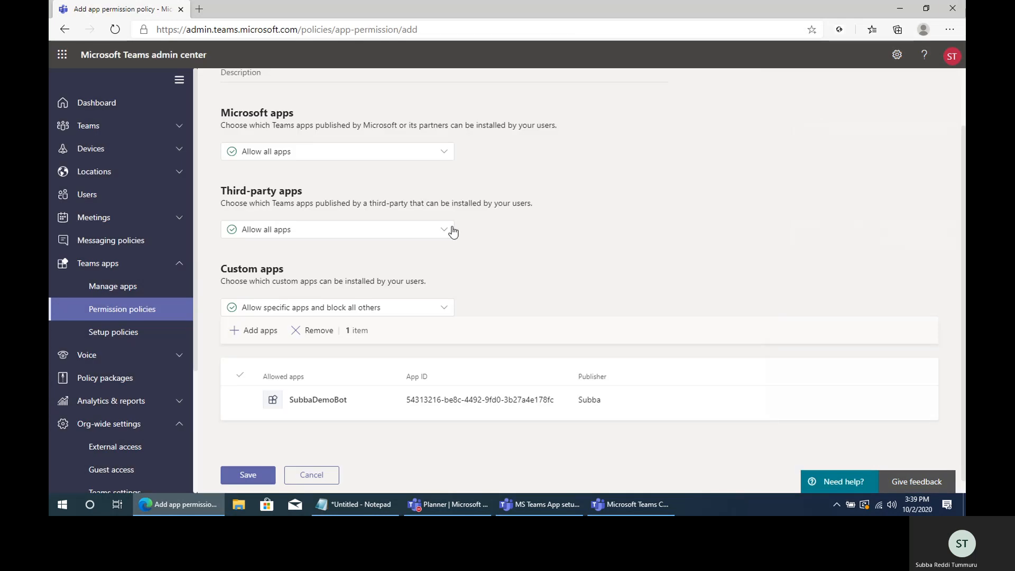
Save the new app permission policy Permission Policy 1.
scroll(455, 328, "down", 1)
left_click(260, 461)
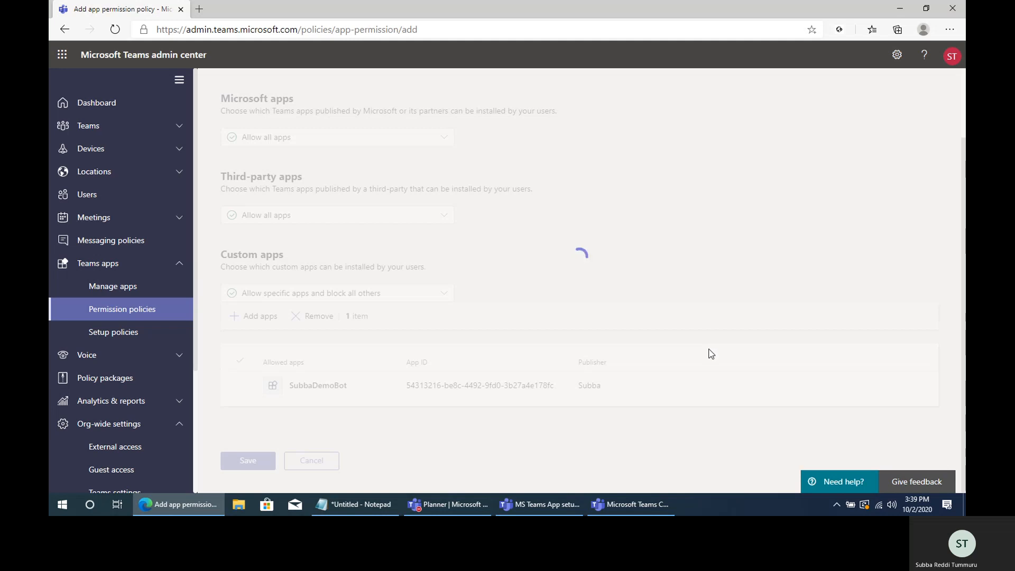
scroll(707, 385, "up", 2)
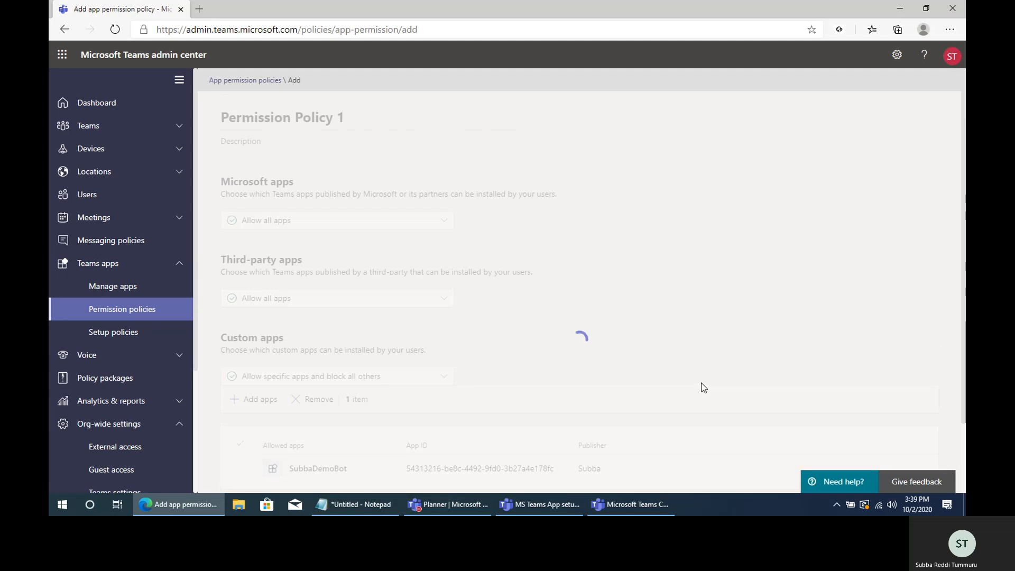
scroll(704, 388, "down", 2)
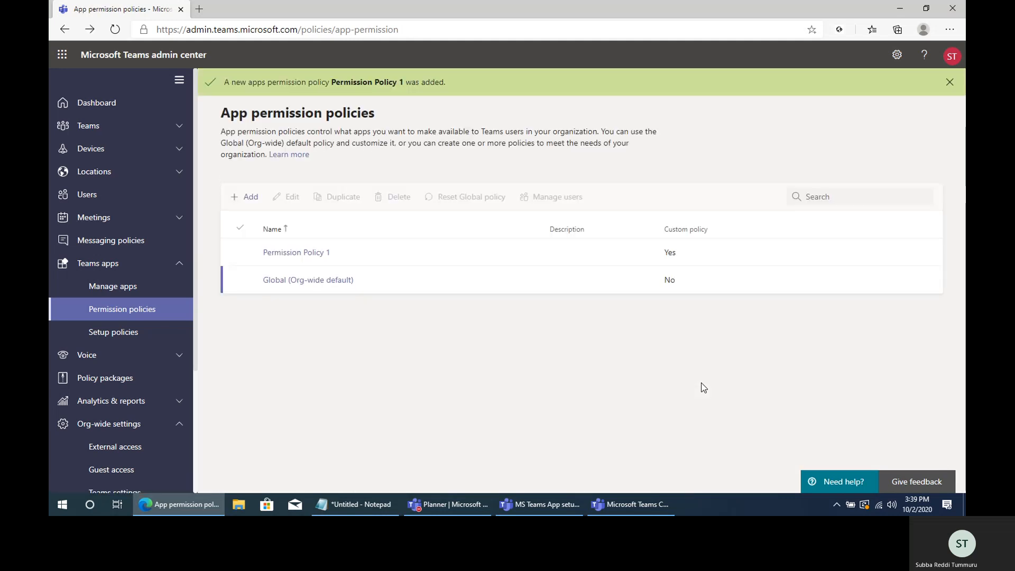
Open Permission Policy 1 from the policy list and check its allowed custom apps.
left_click(306, 254)
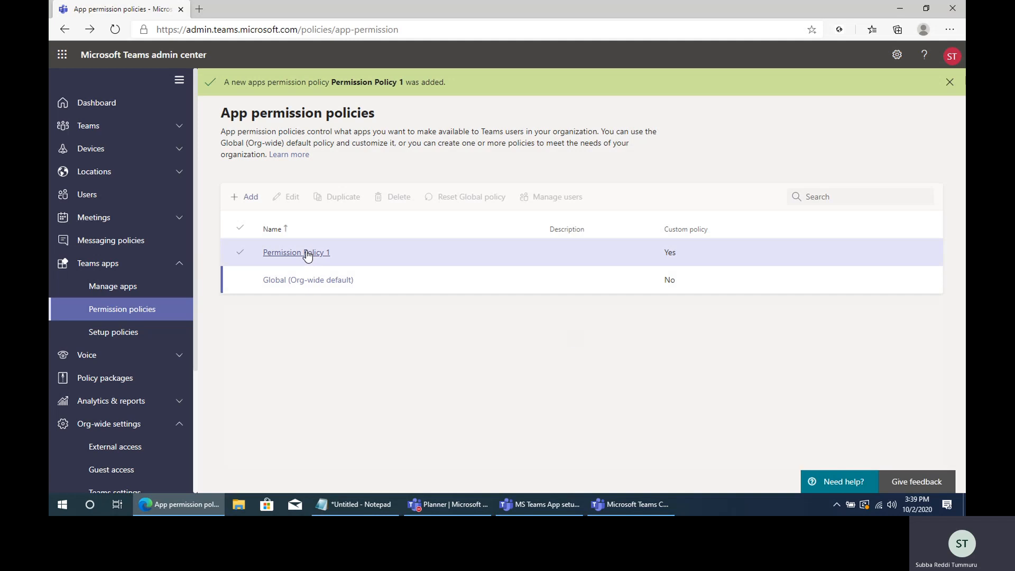
left_click(306, 282)
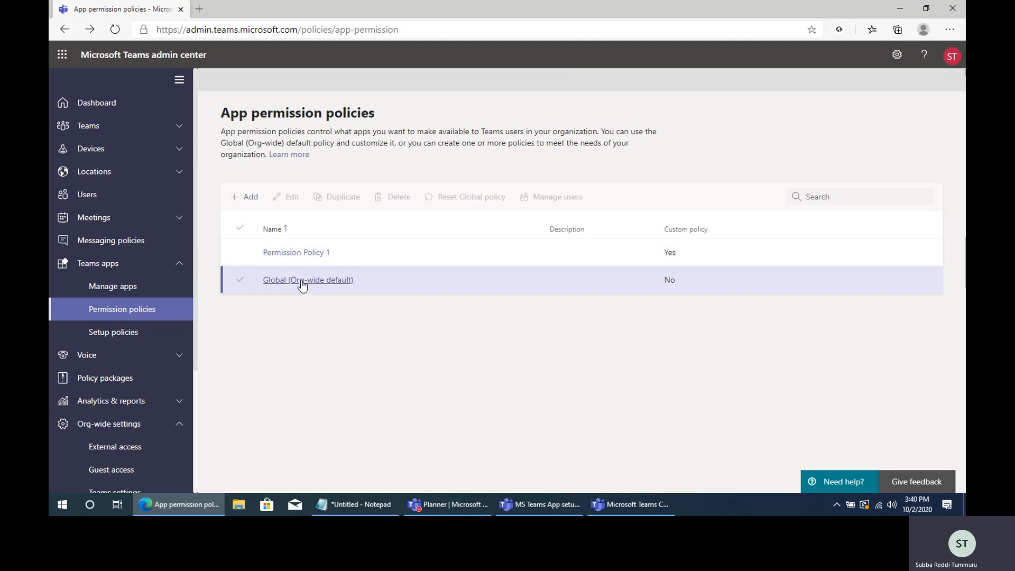
left_click(304, 253)
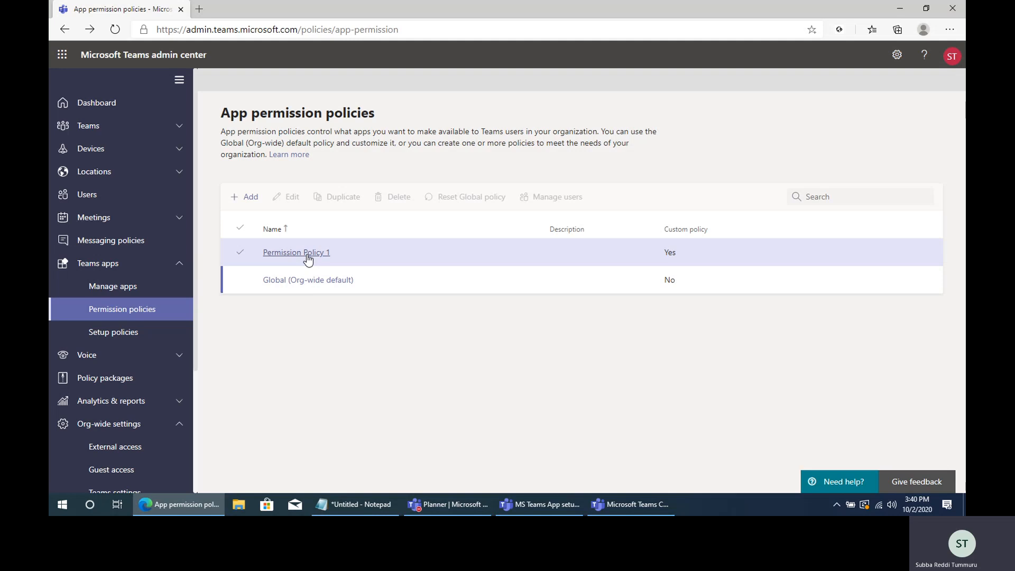
left_click(308, 258)
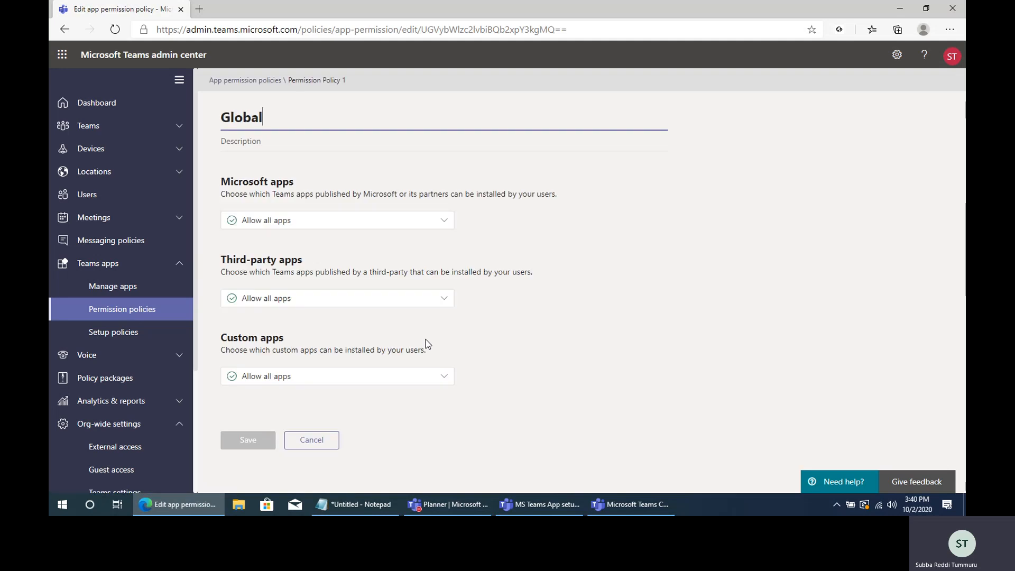
scroll(422, 342, "down", 3)
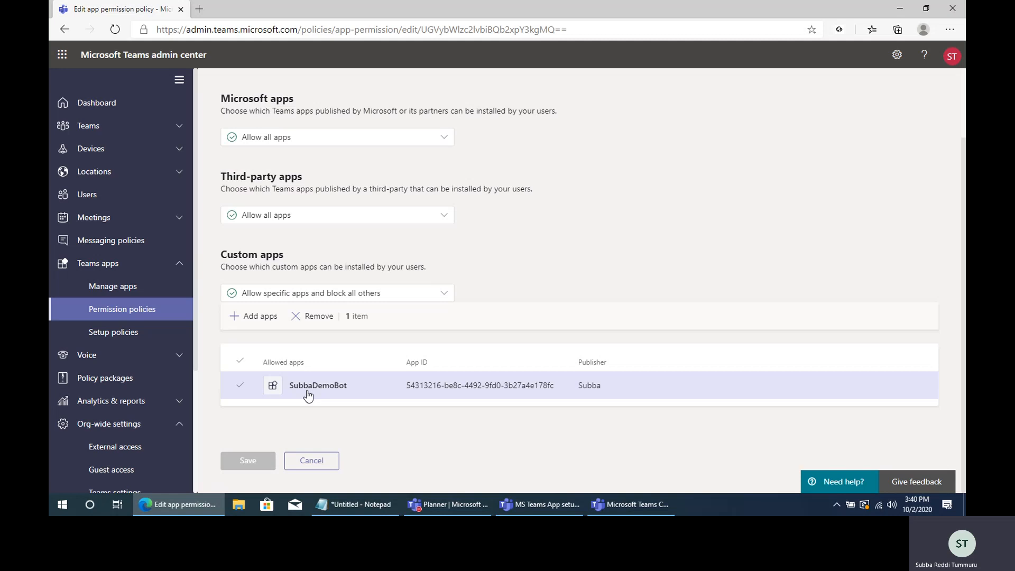
Open the admin user's profile from the user list and show the assigned policies.
left_click(129, 203)
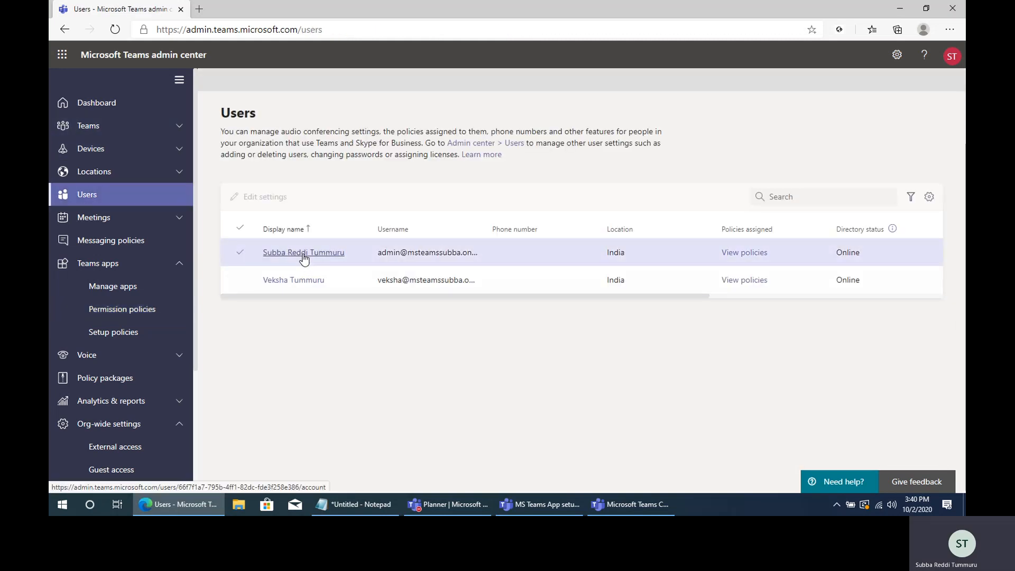
left_click(304, 253)
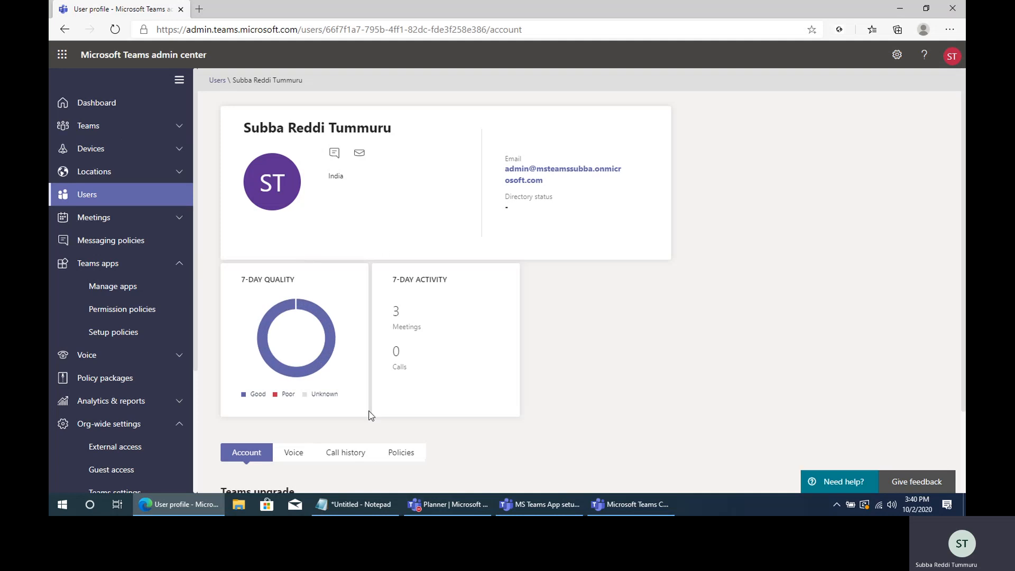
scroll(371, 416, "down", 2)
left_click(404, 356)
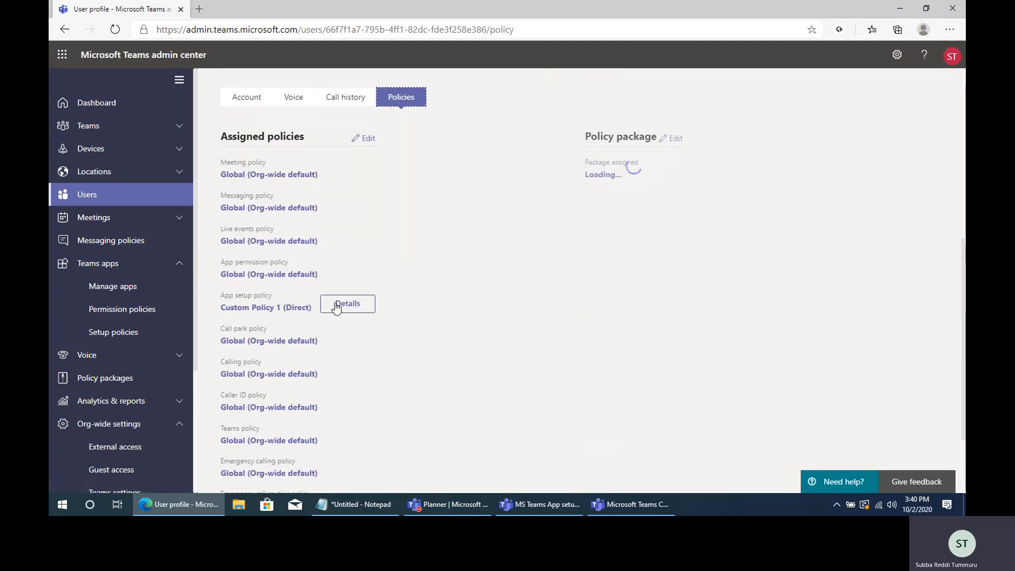
Try Permission Policy 1 as the admin user's app permission policy and discard the changes.
left_click(364, 139)
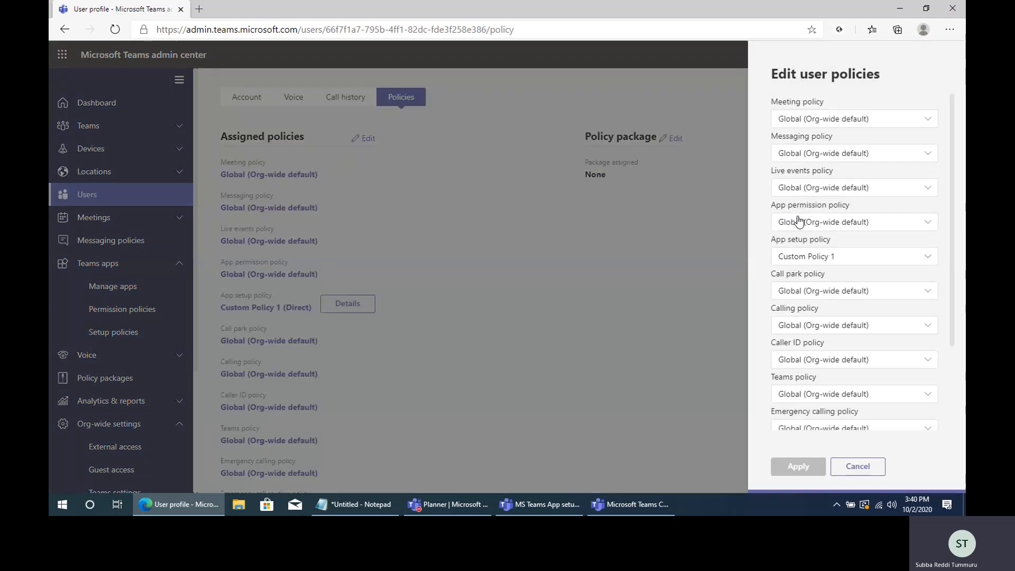
left_click(796, 225)
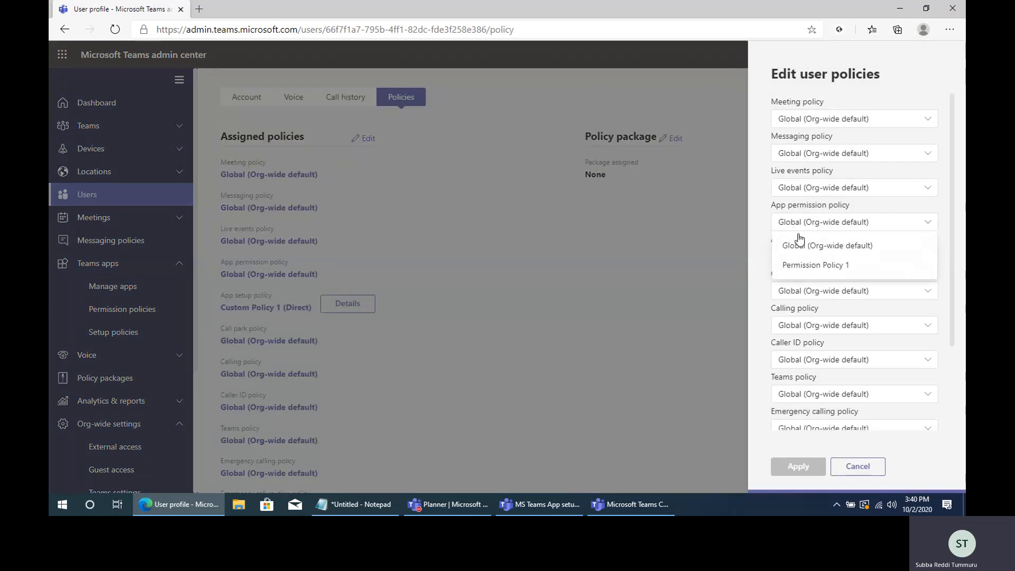
left_click(848, 266)
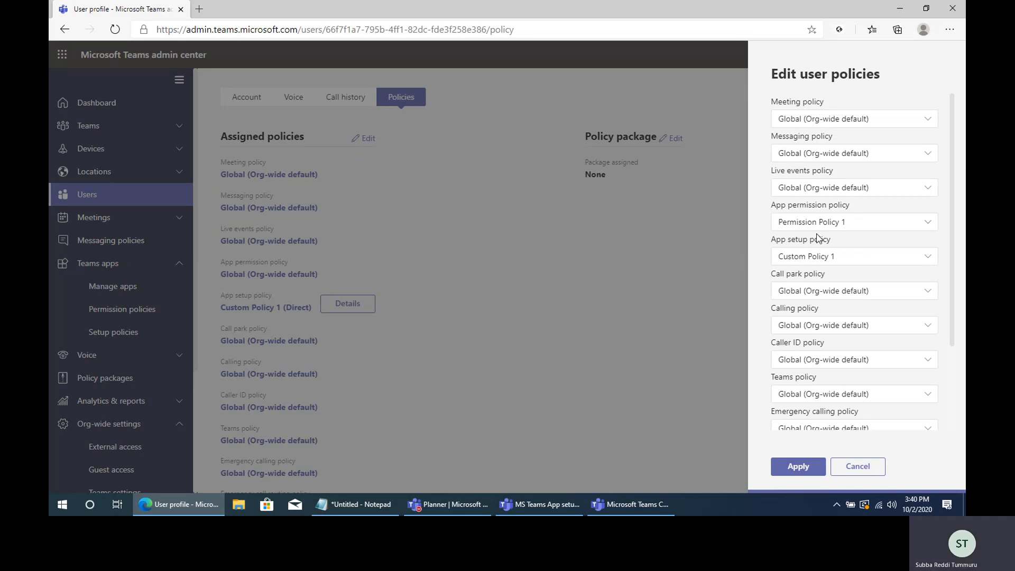
left_click_drag(772, 207, 835, 212)
left_click(862, 210)
left_click(863, 468)
left_click(526, 294)
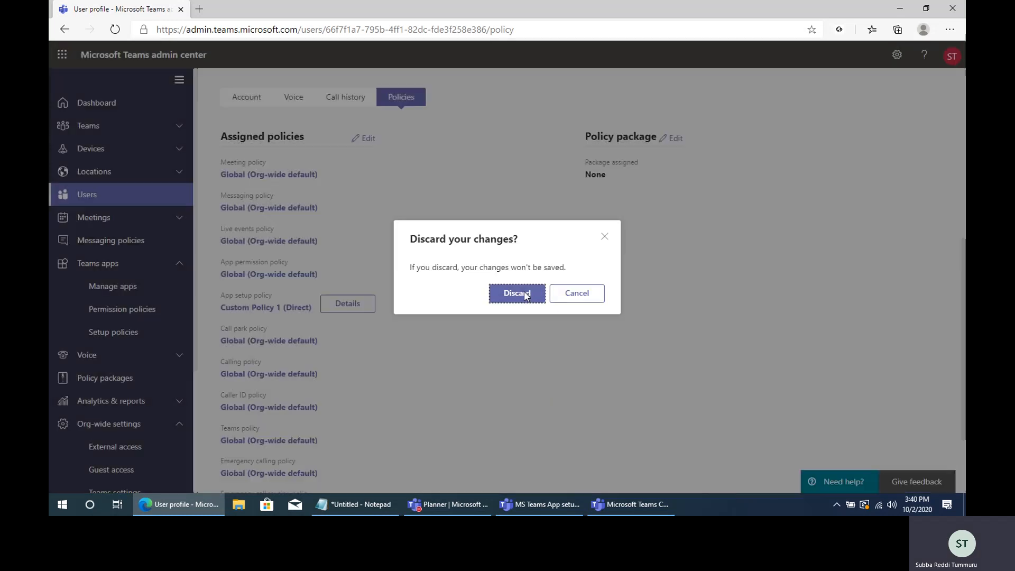
Return to the user list and show the assigned policies of the second user.
left_click(65, 29)
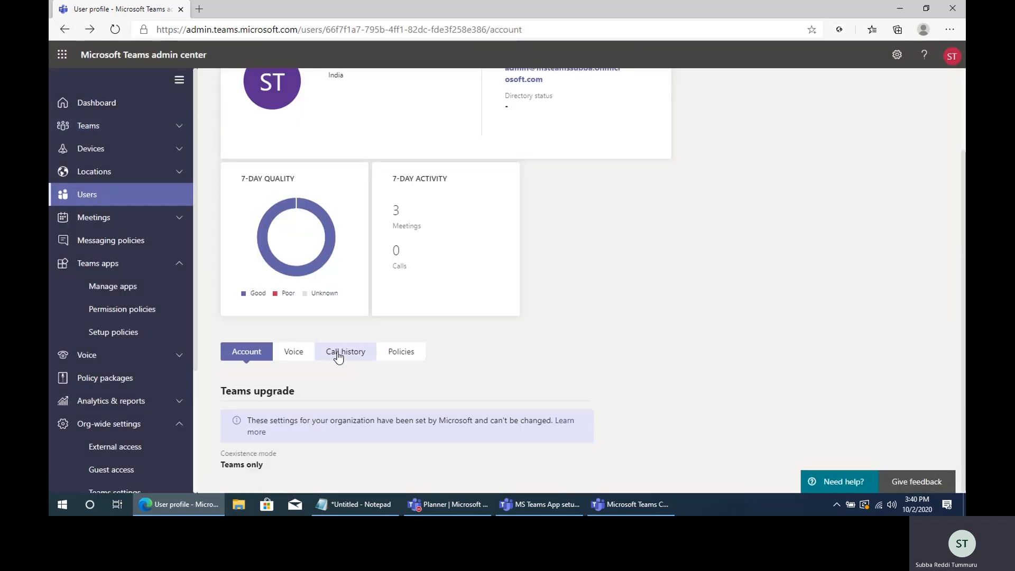
left_click(109, 195)
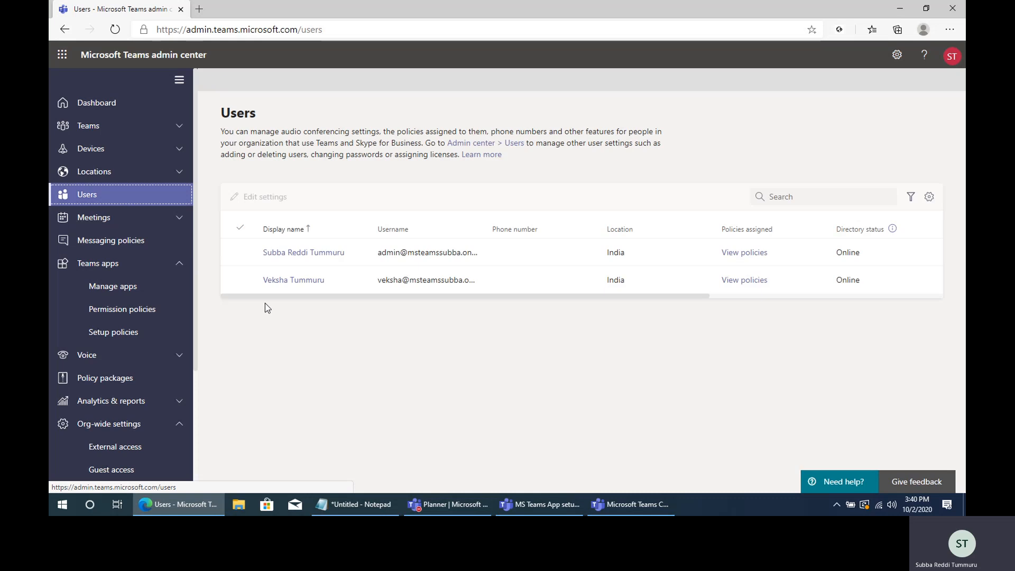
left_click(288, 279)
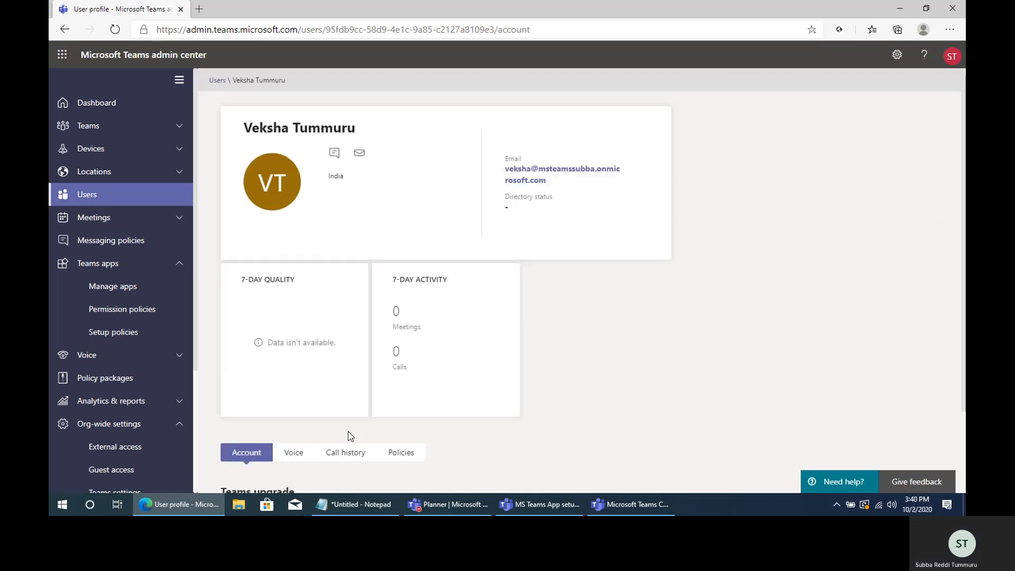
scroll(348, 436, "down", 2)
left_click(401, 352)
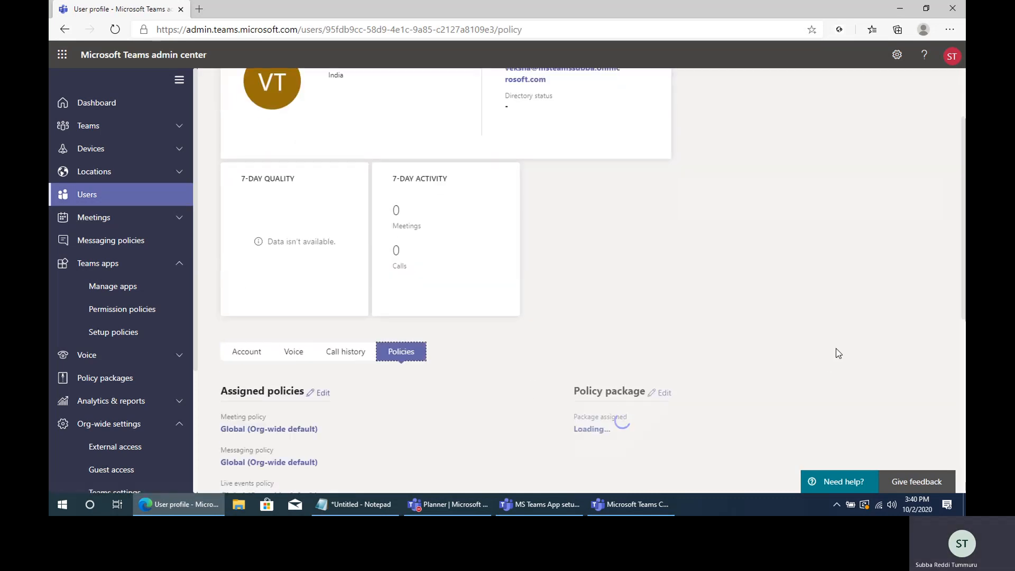
scroll(399, 367, "down", 3)
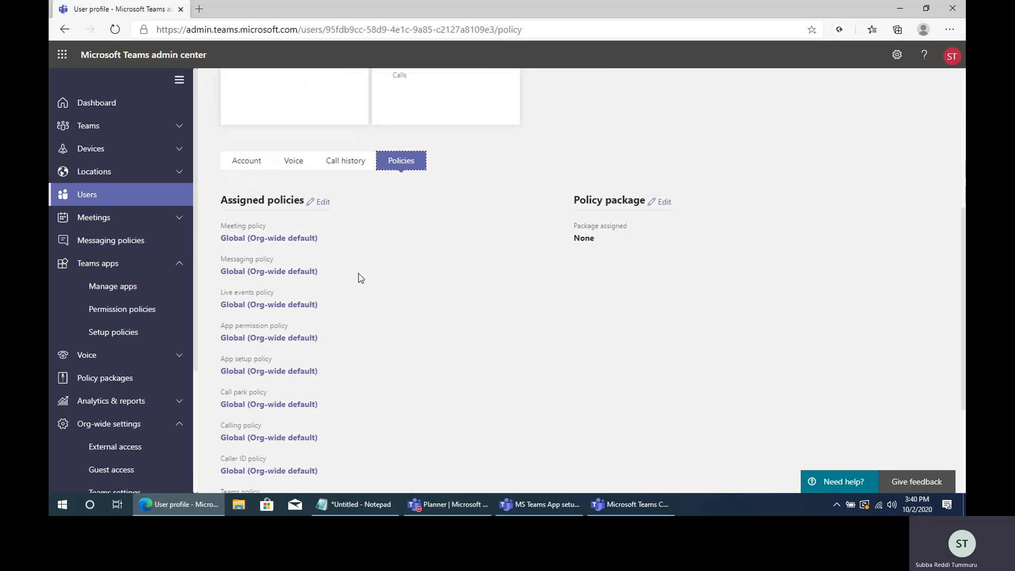
Open the second user's assigned policies for editing and choose Permission Policy 1 as the app permission policy.
left_click(322, 203)
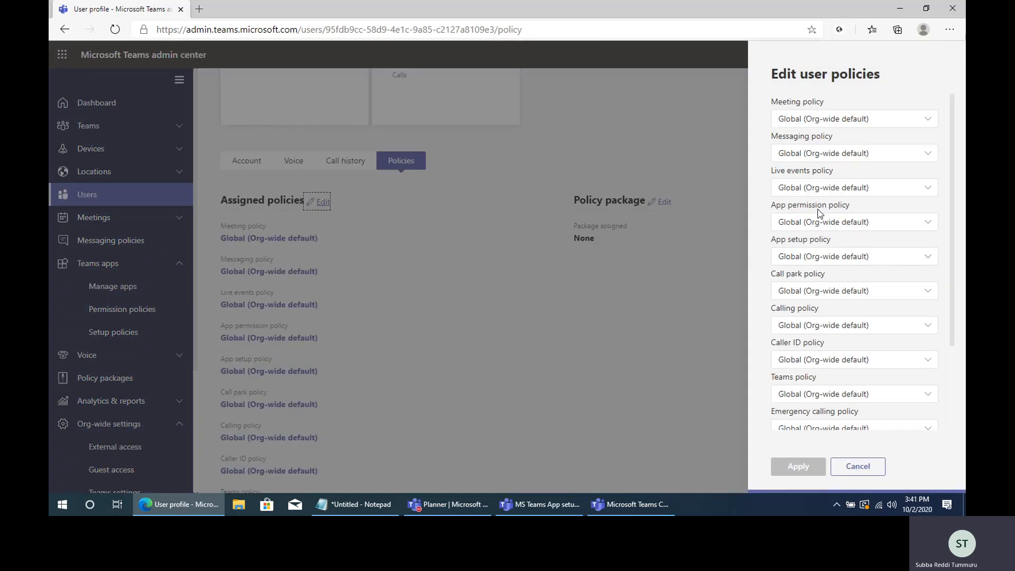
left_click(820, 220)
left_click(827, 266)
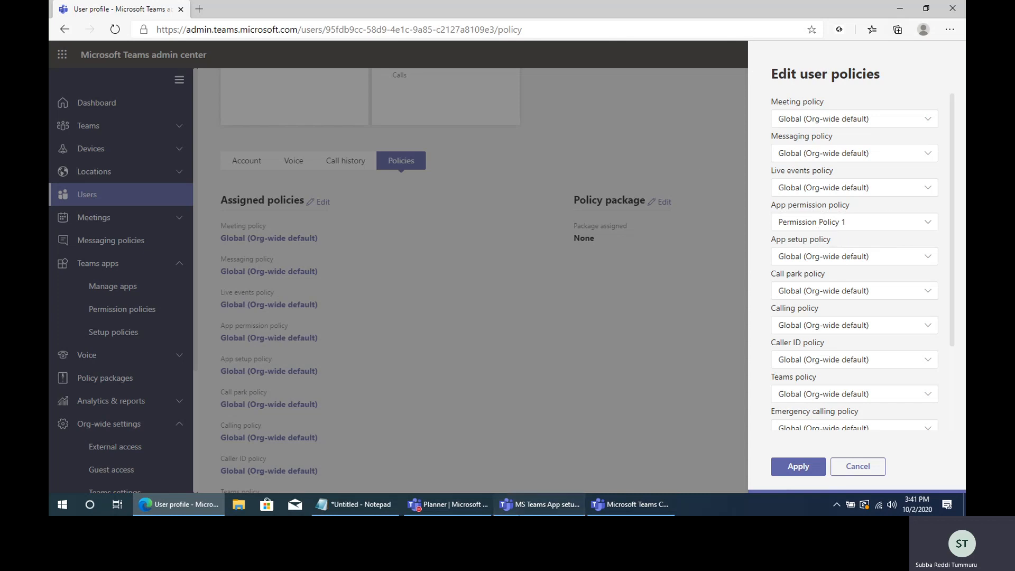
Switch to the Teams client to show the list of additional apps, and return to the user's policies in the admin center.
left_click(521, 507)
left_click(443, 505)
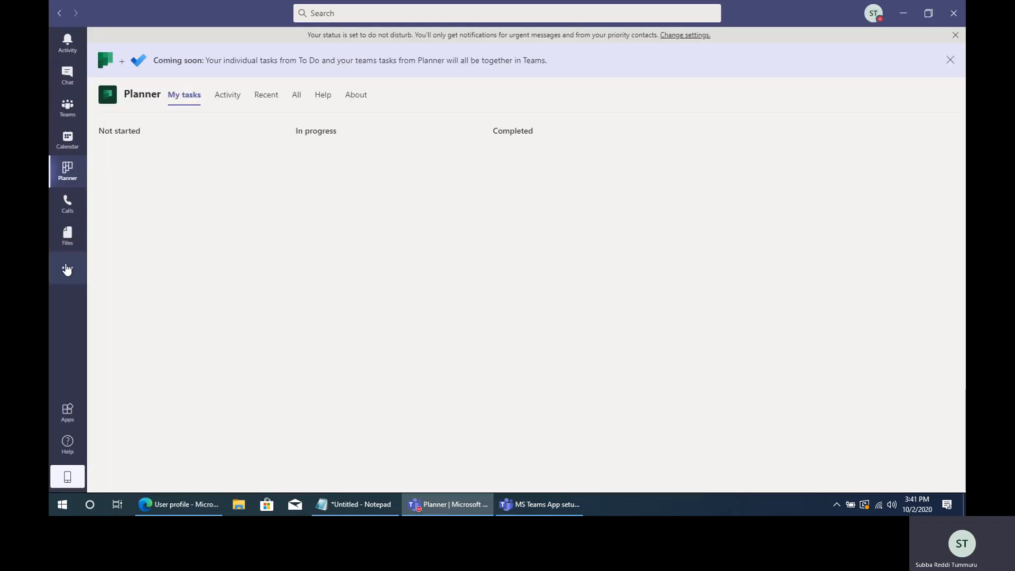
left_click(66, 268)
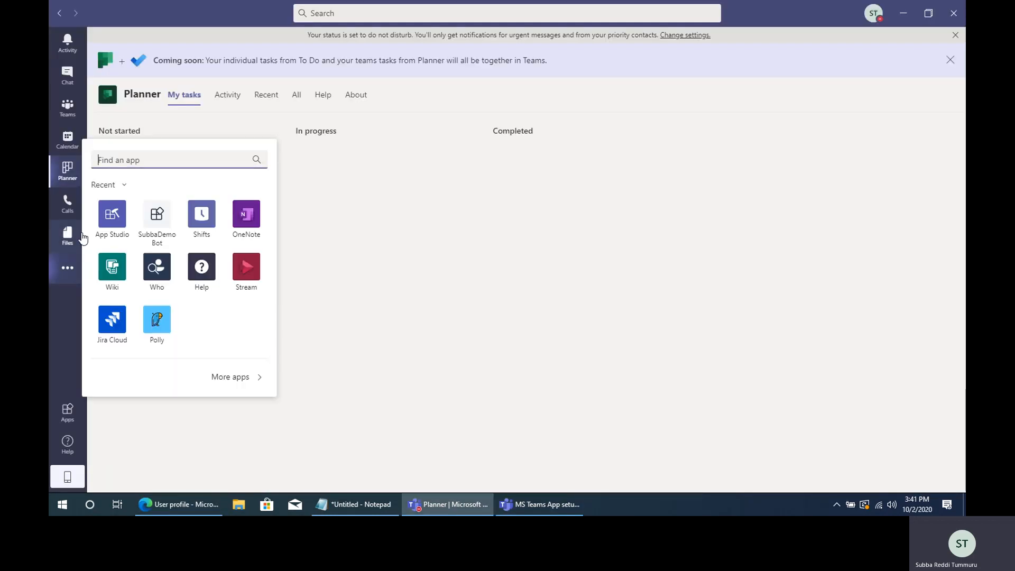
left_click(447, 507)
left_click(576, 513)
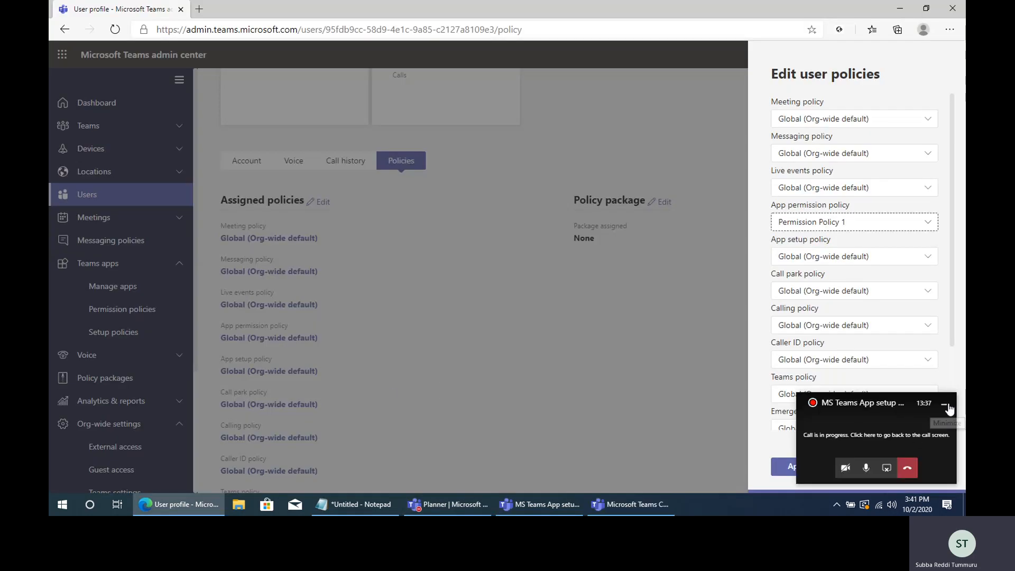
left_click(951, 405)
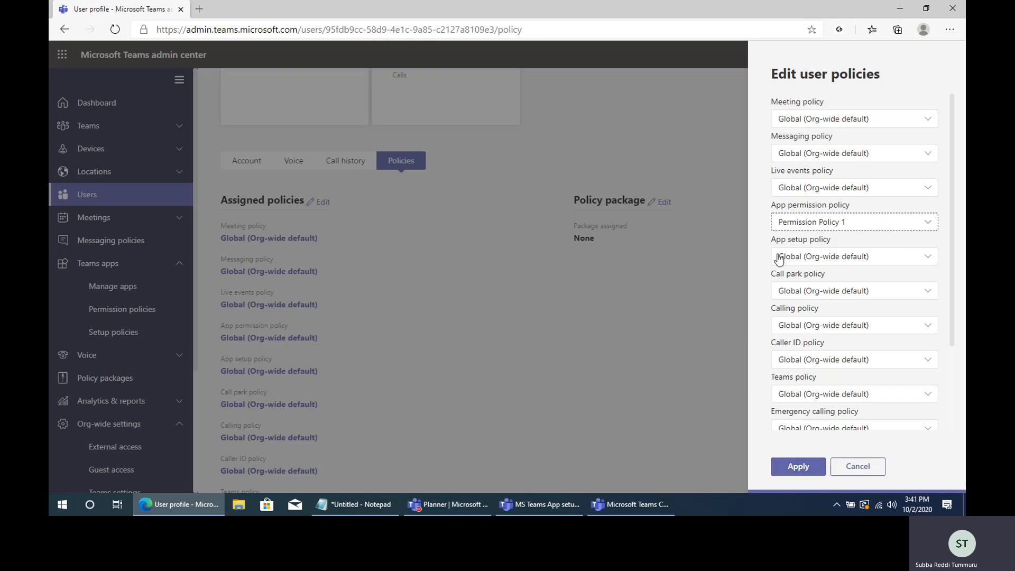
Apply the edited policies to the second user and return to the user list.
left_click(755, 221)
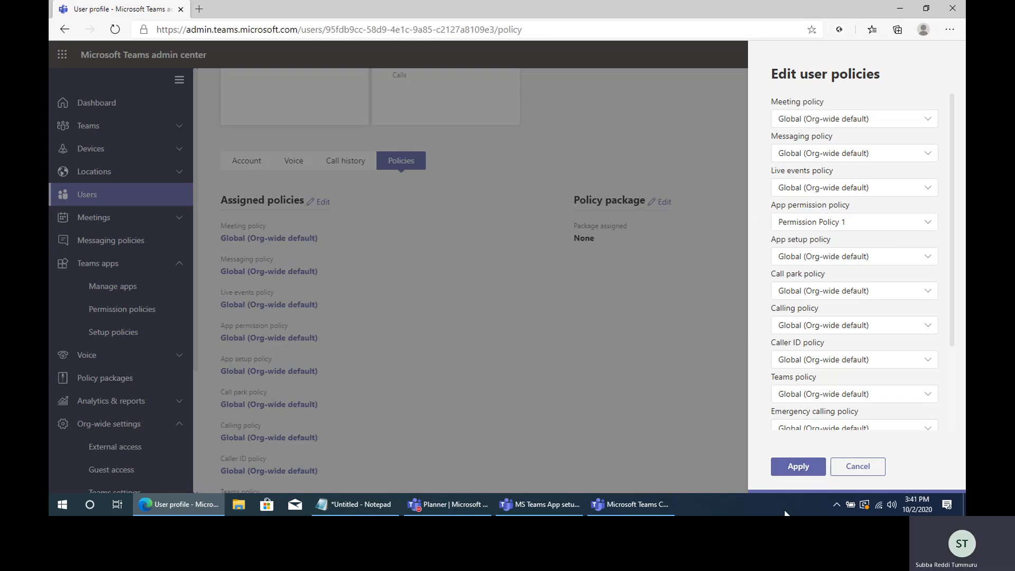
left_click(793, 468)
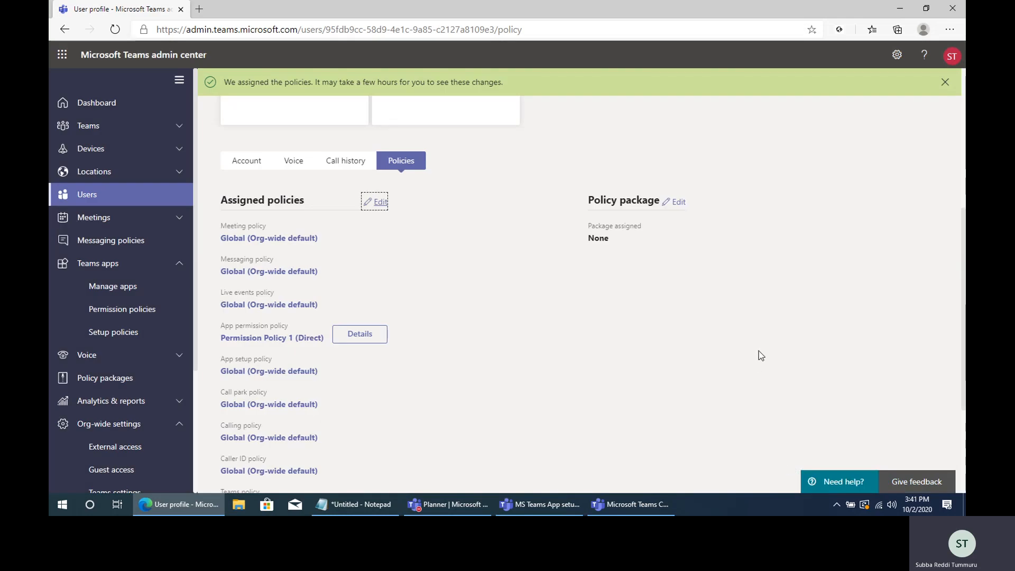
scroll(770, 407, "up", 5)
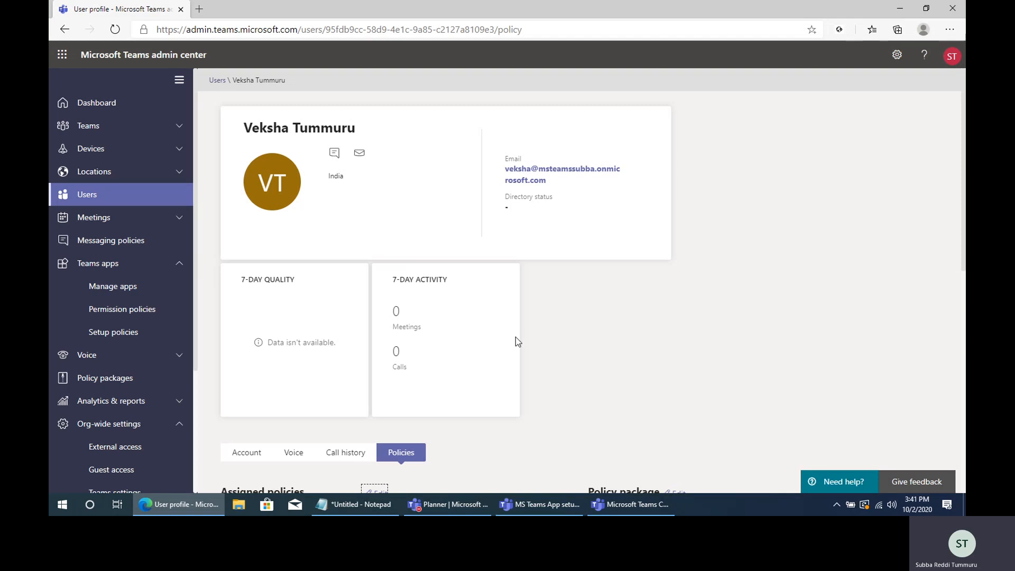
left_click(86, 197)
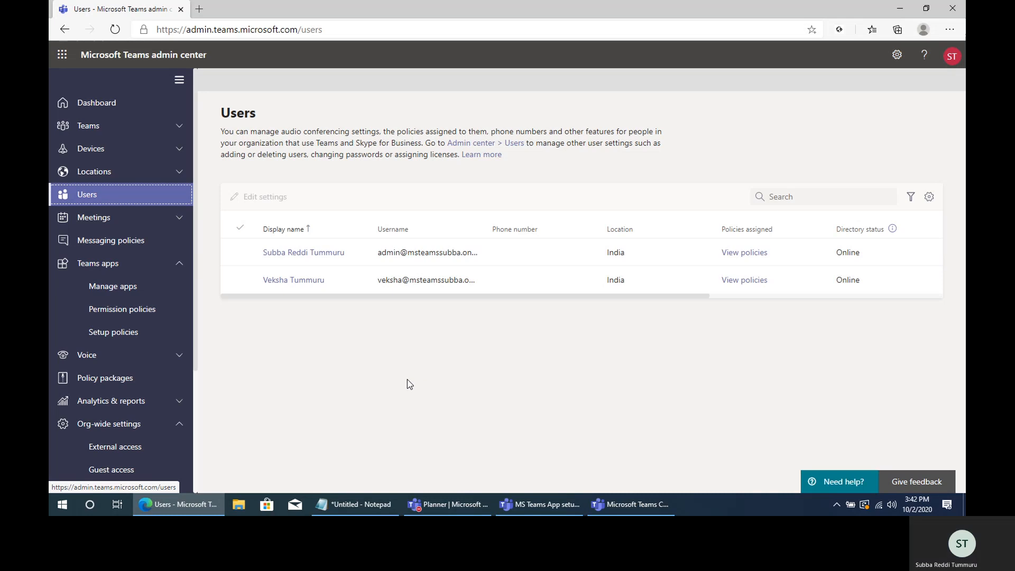
Open a new app setup policy form from the app setup policies and review its default settings and pinned apps.
left_click(109, 332)
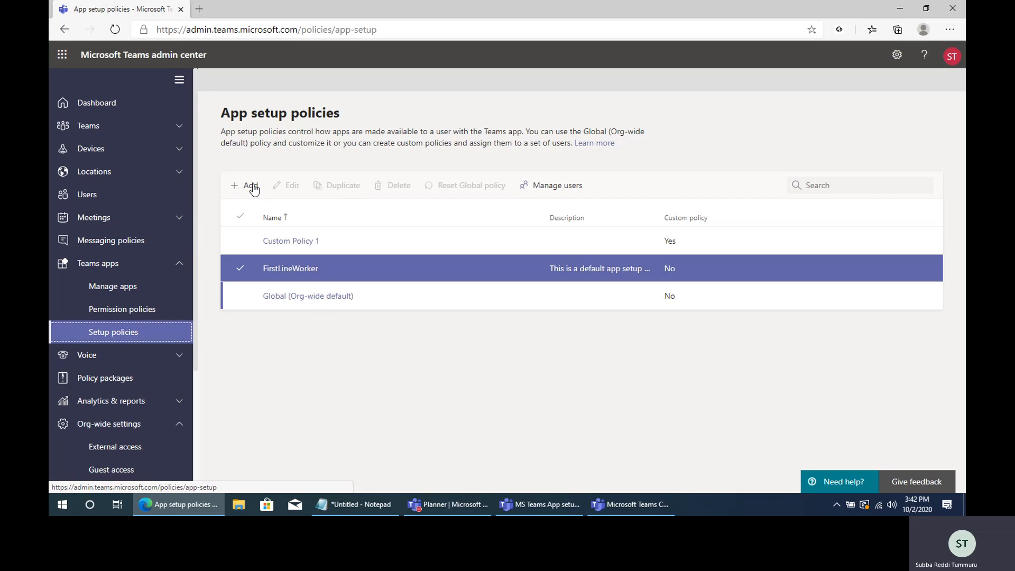
left_click(253, 187)
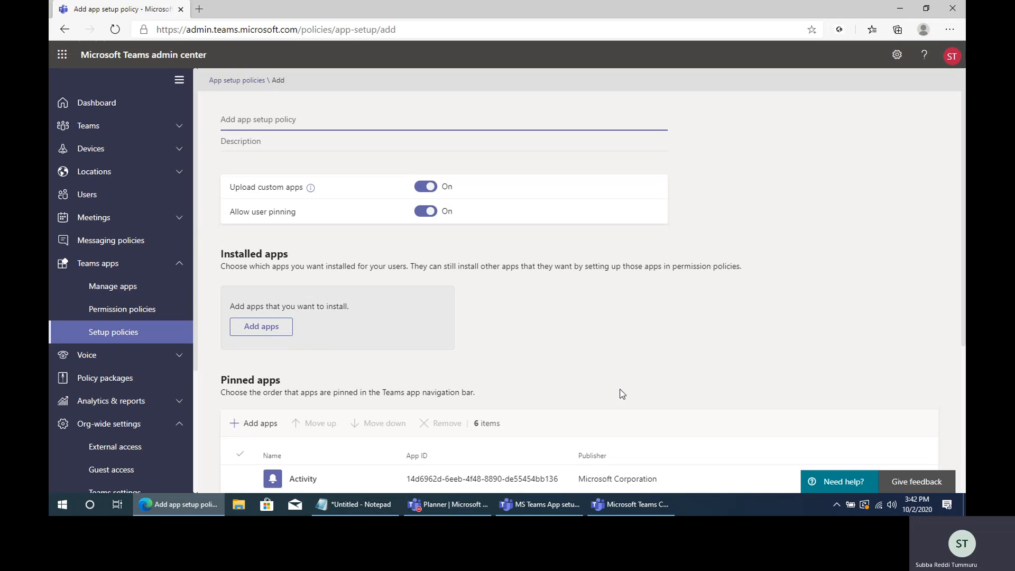
scroll(623, 394, "down", 1)
scroll(623, 392, "down", 3)
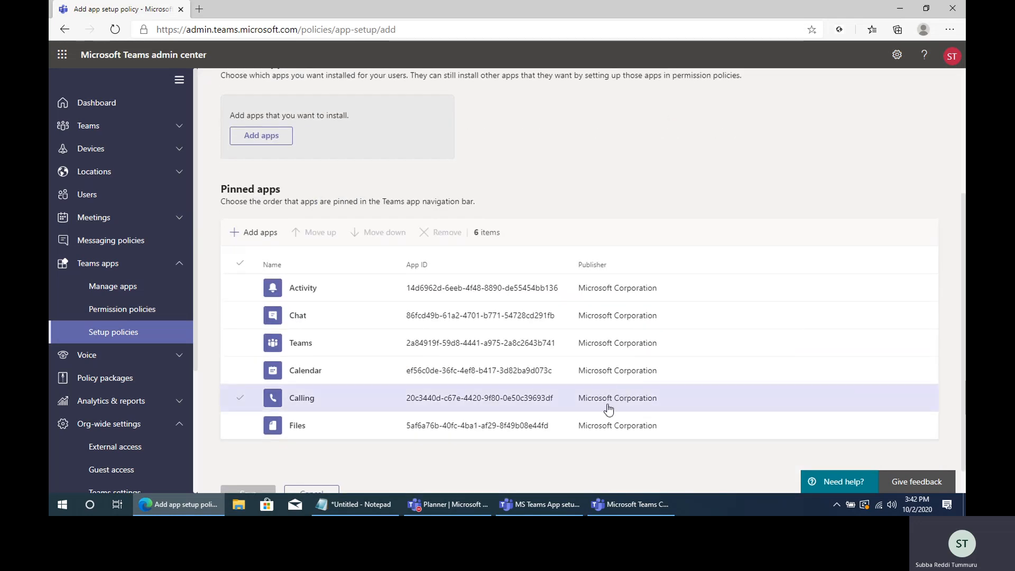
scroll(603, 423, "up", 4)
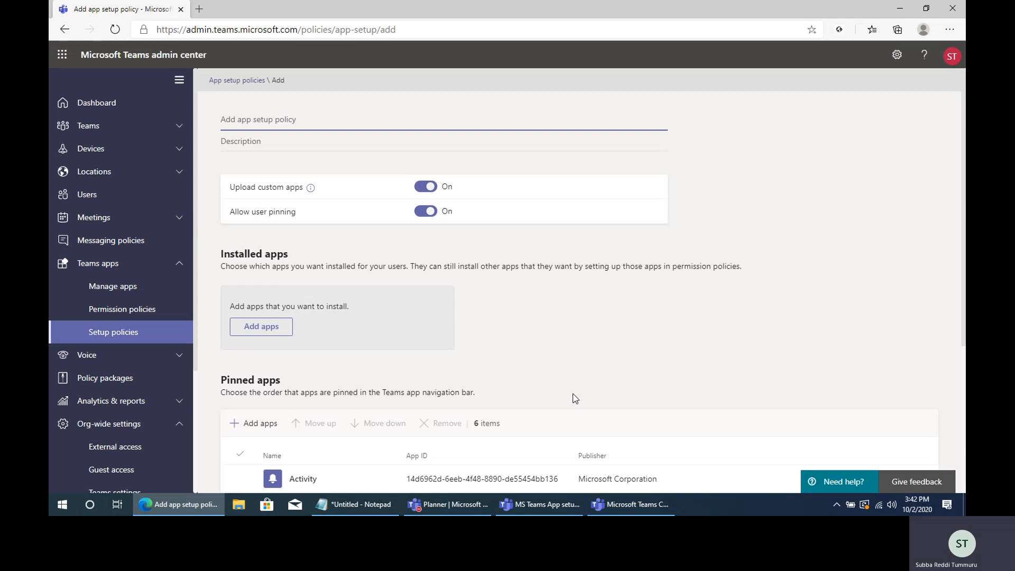
left_click(615, 318)
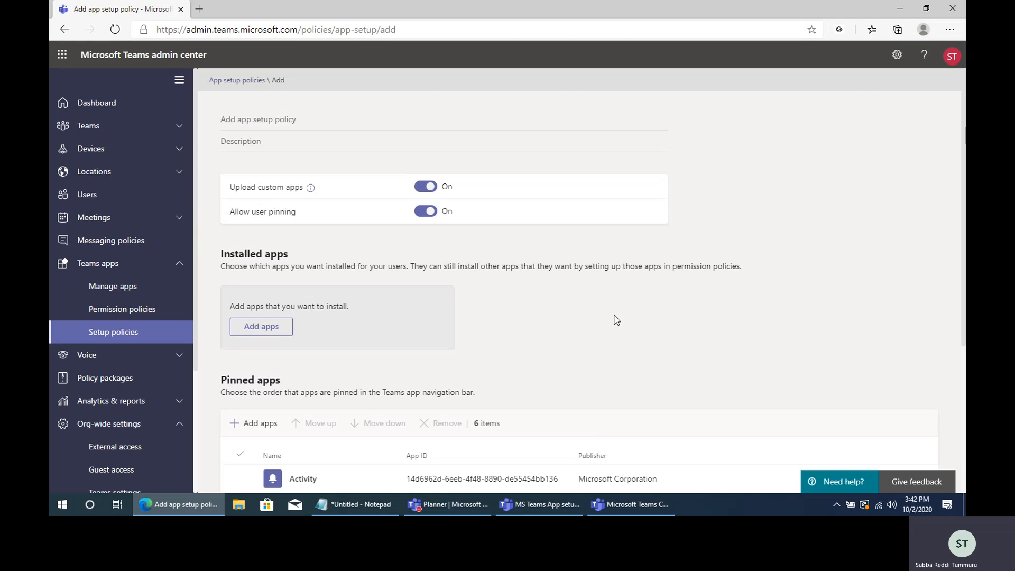
Compare the Teams client's navigation bar with the pinned apps in the new setup policy form.
left_click(447, 504)
left_click(347, 206)
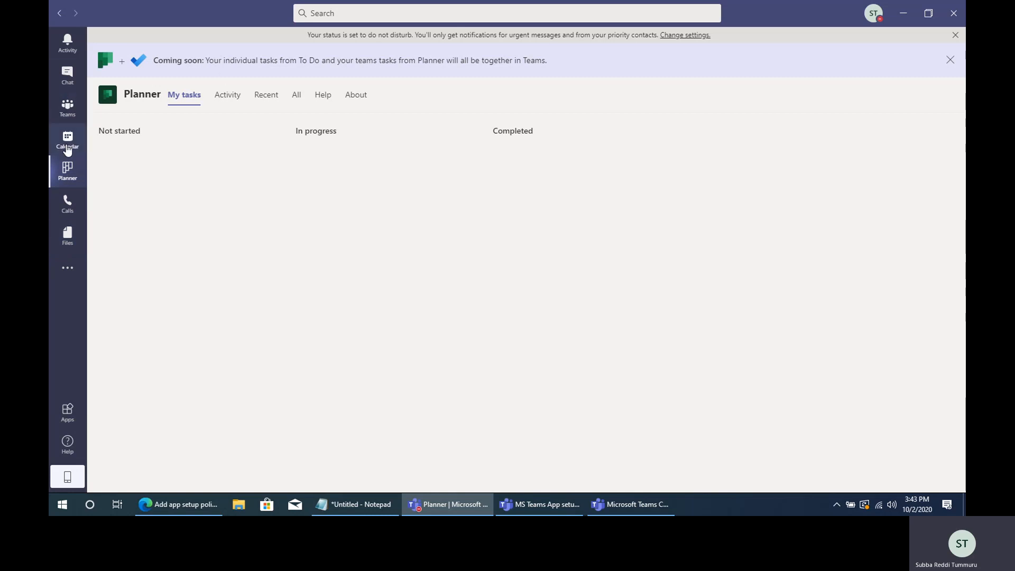
left_click(446, 504)
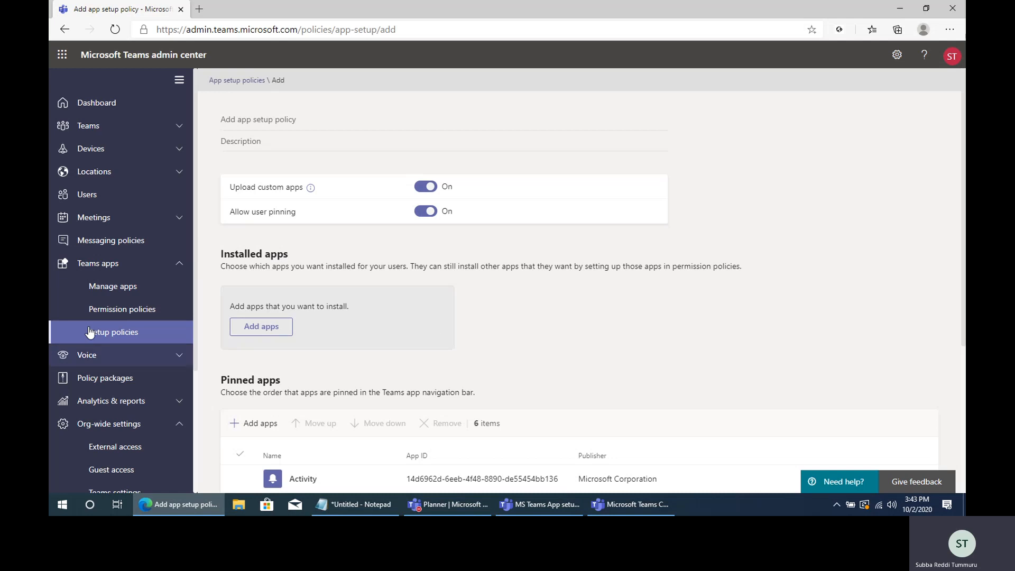
scroll(490, 352, "down", 3)
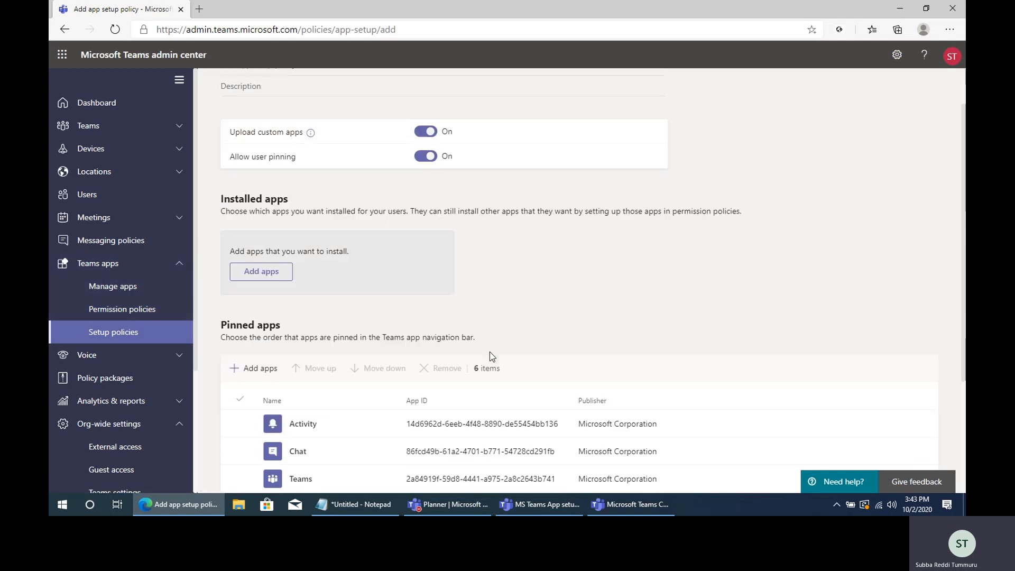
scroll(489, 351, "up", 3)
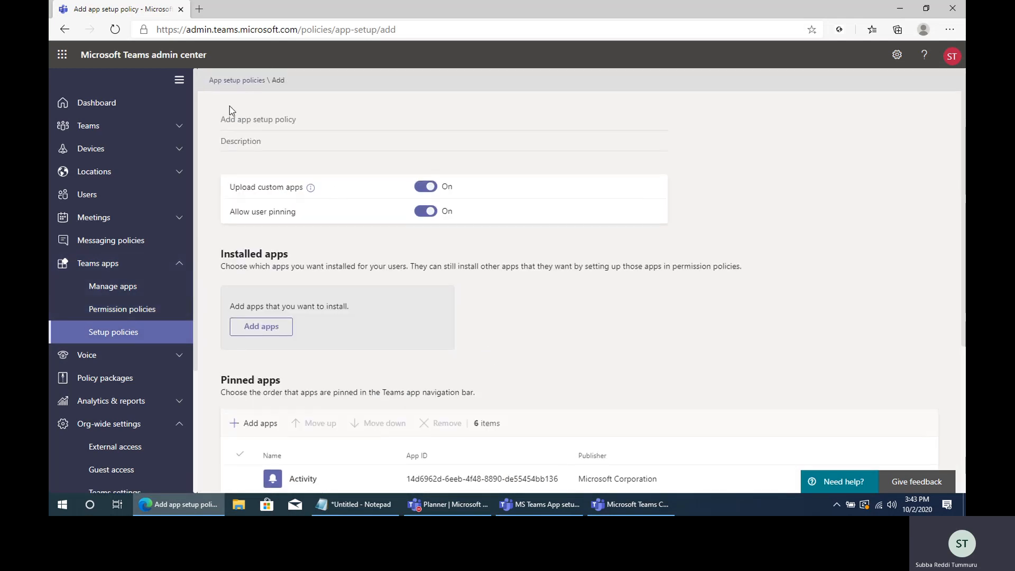
Open the Global (Org-wide default) app setup policy and compare its pinned apps with the Teams client's navigation bar.
left_click(122, 334)
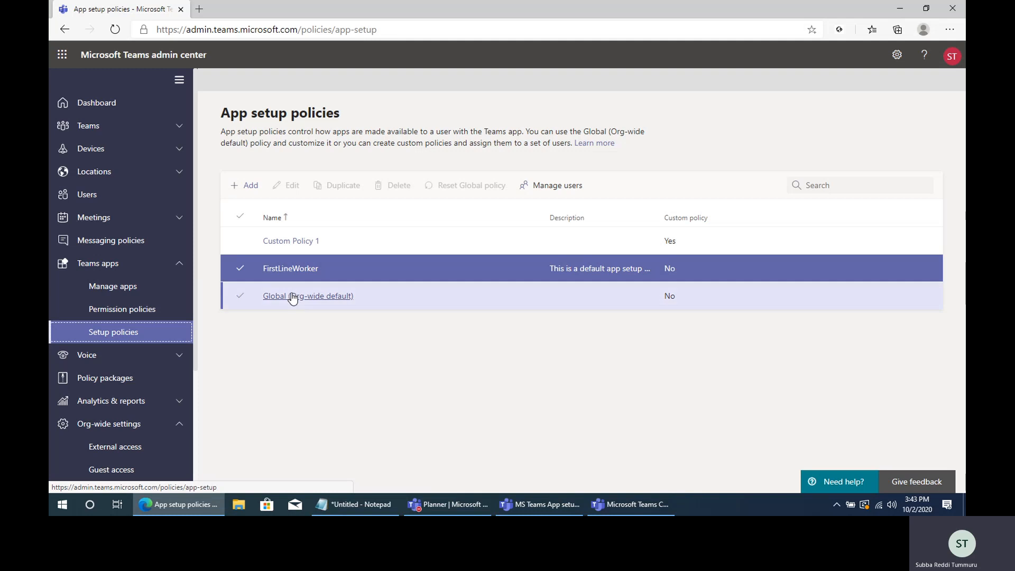
left_click(293, 297)
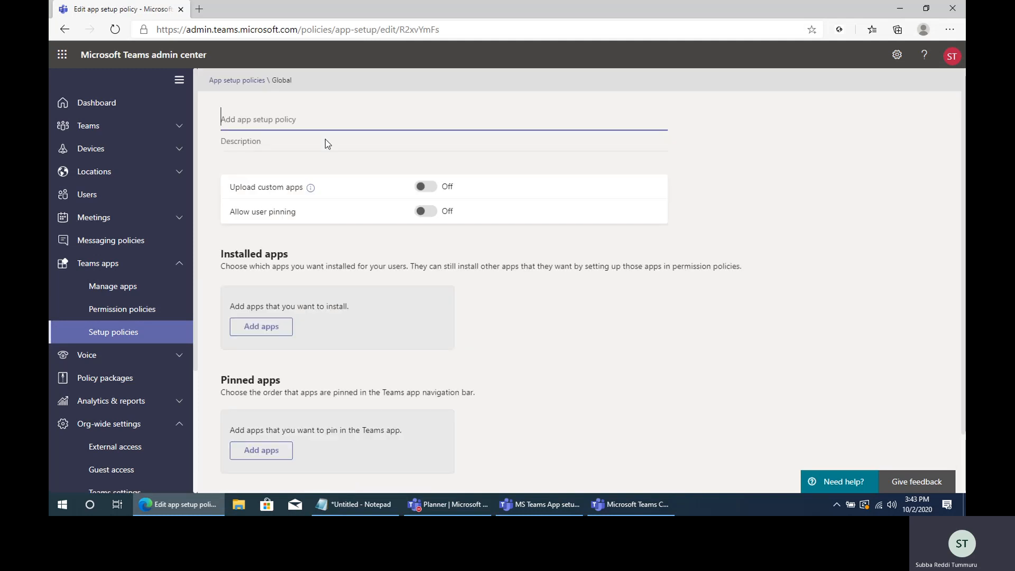
scroll(435, 348, "down", 5)
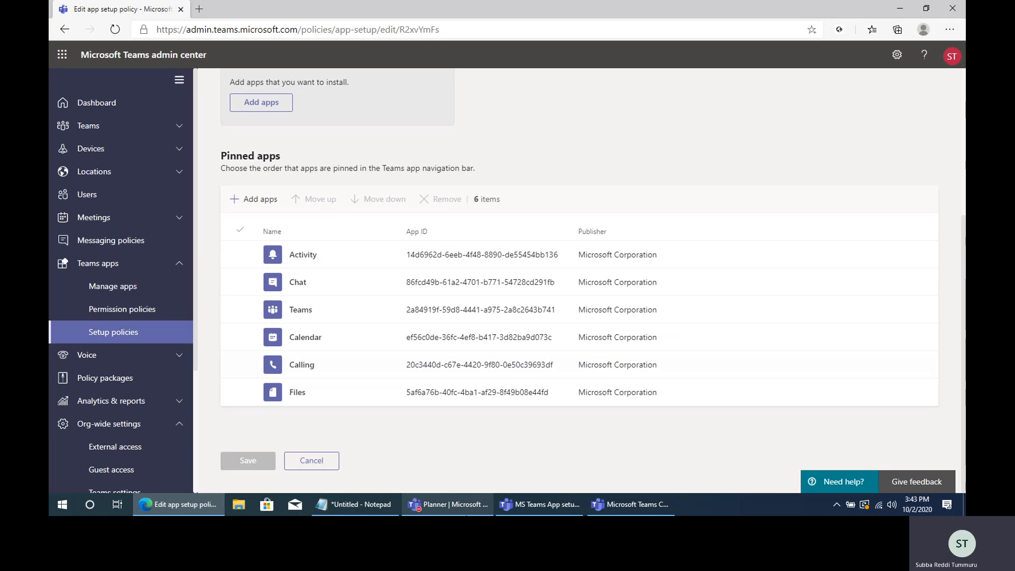
left_click(447, 504)
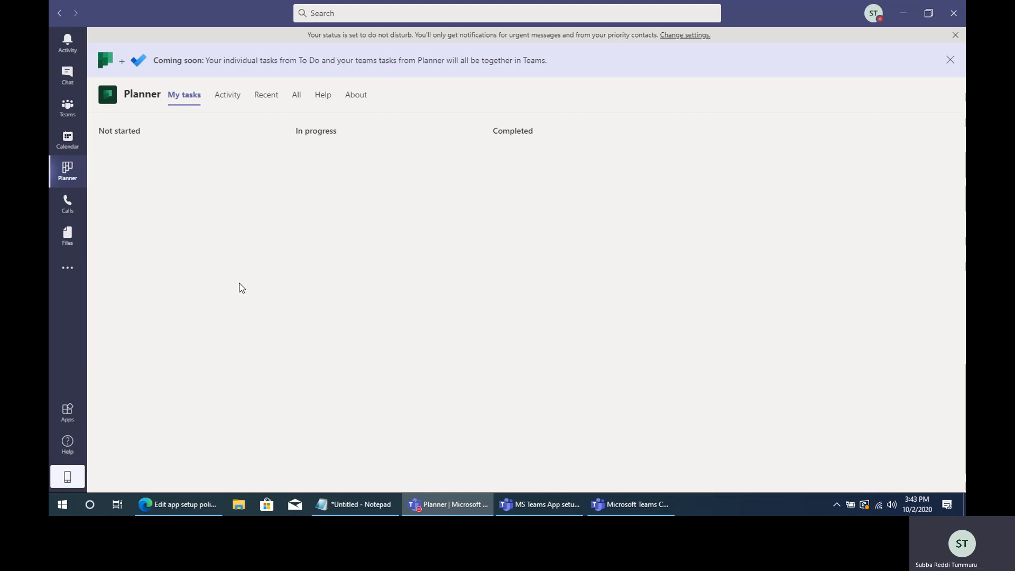
left_click(432, 508)
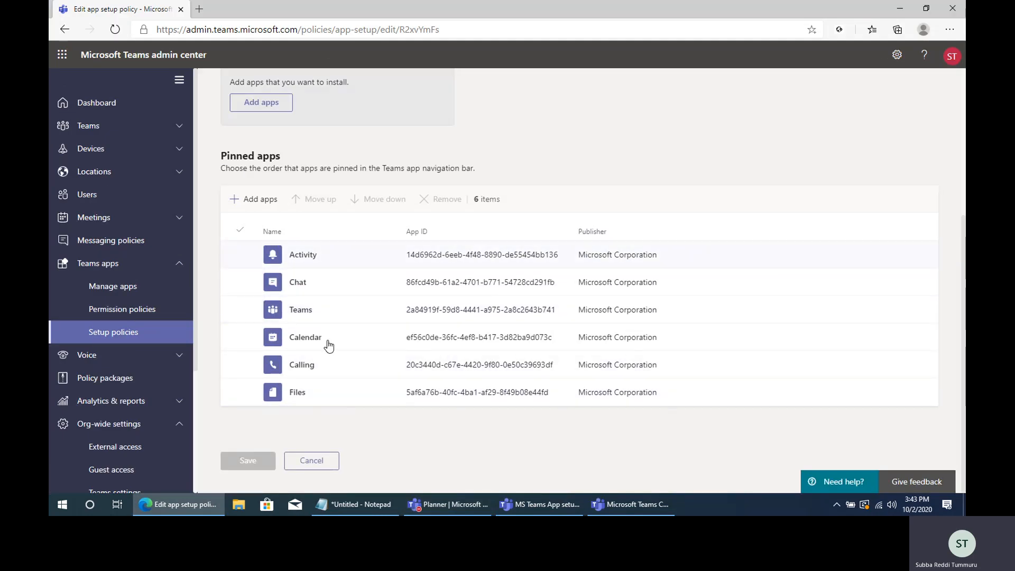
Show the additional apps and the pinned Planner app in the Teams client, and return to the Global setup policy.
left_click(478, 511)
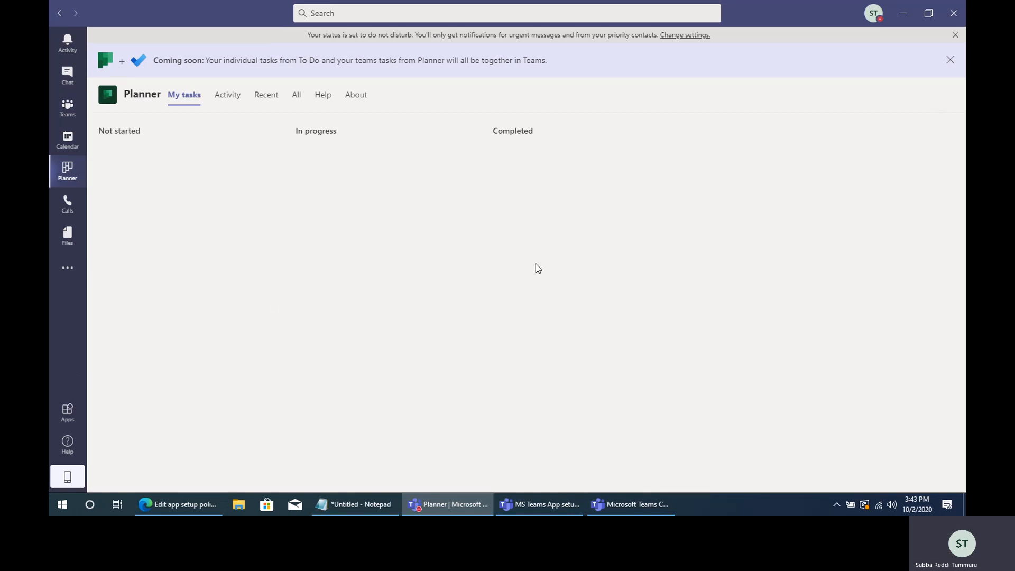
left_click(68, 268)
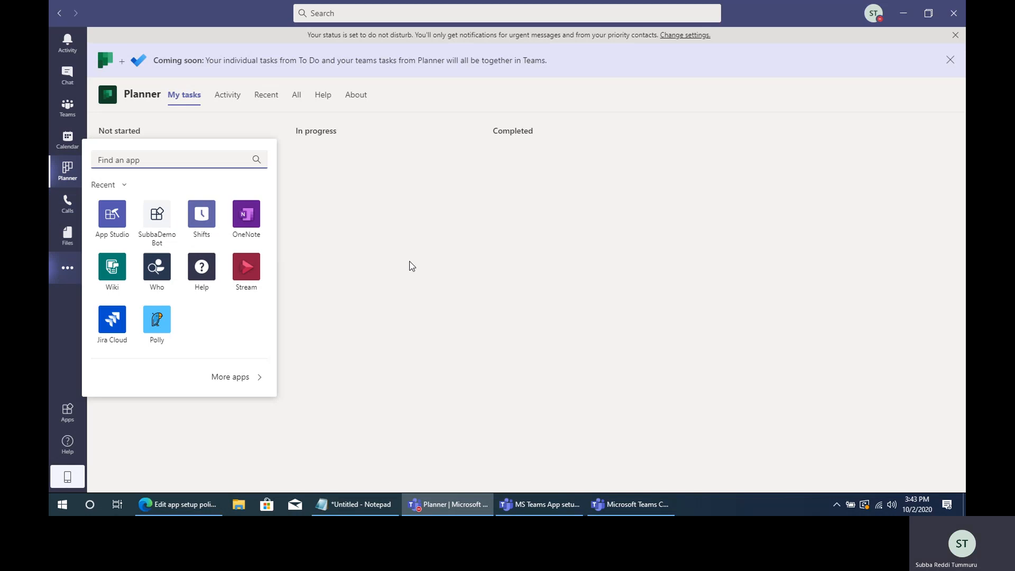
left_click(428, 277)
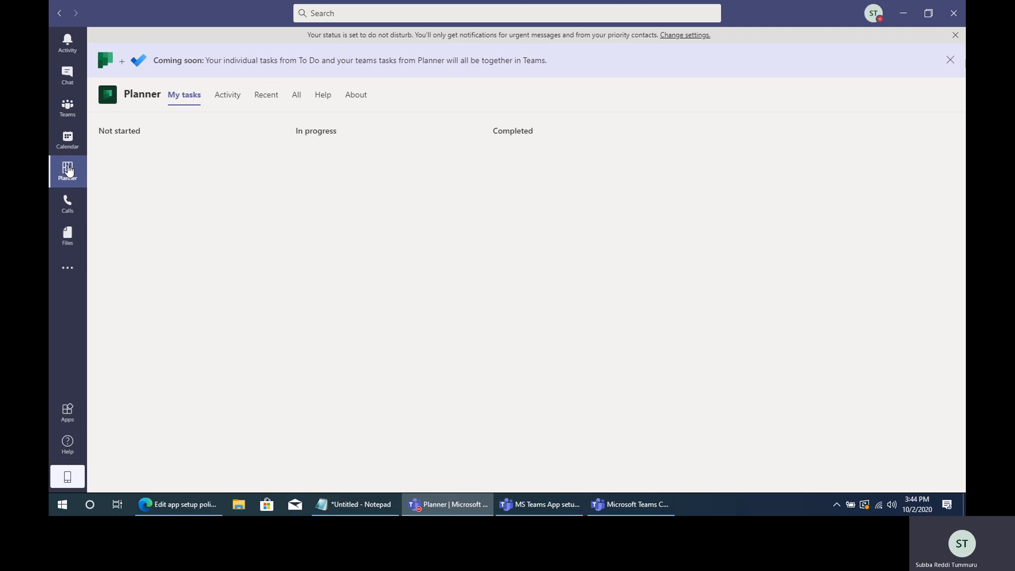
left_click(553, 502)
left_click(456, 502)
left_click(180, 505)
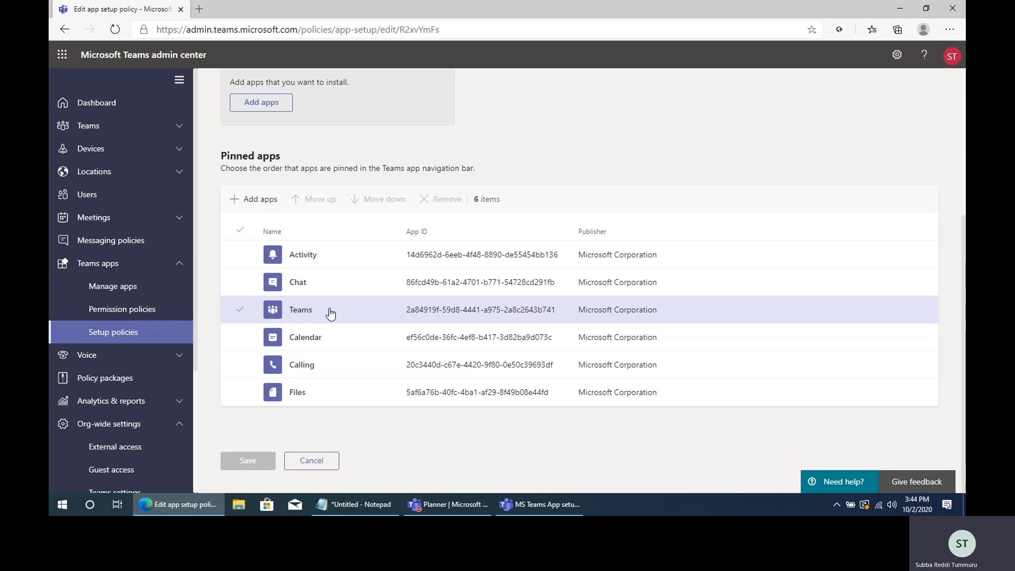
Check the order of the navigation bar apps in the Teams client against the Global policy's pinned apps once more.
left_click(452, 502)
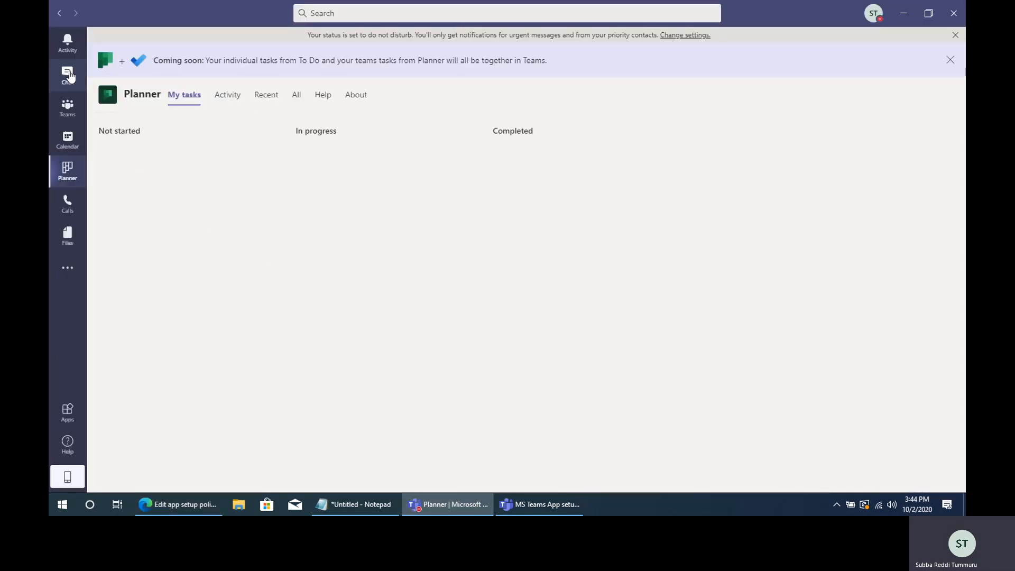
left_click(461, 503)
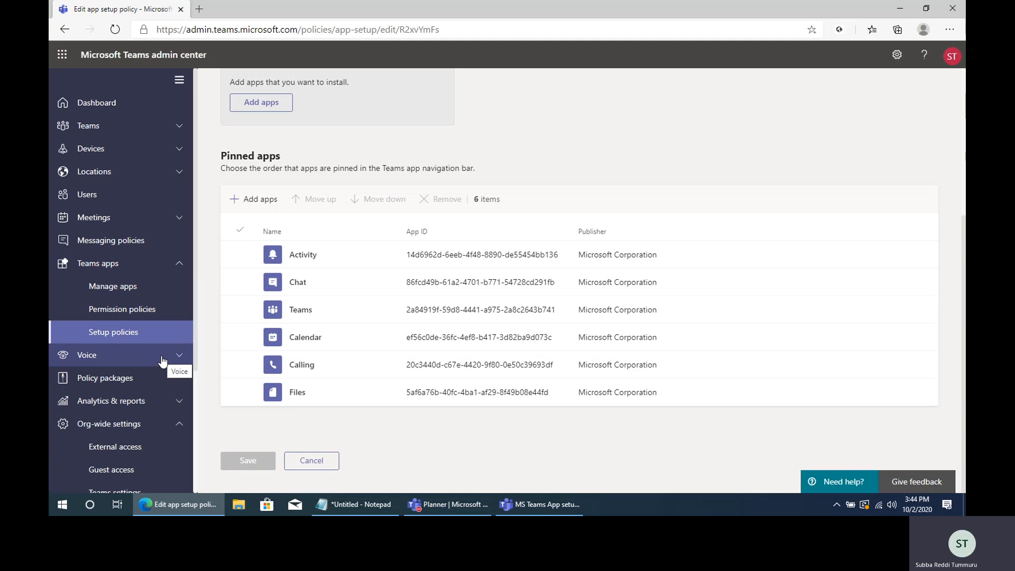
scroll(163, 361, "down", 3)
scroll(163, 361, "up", 3)
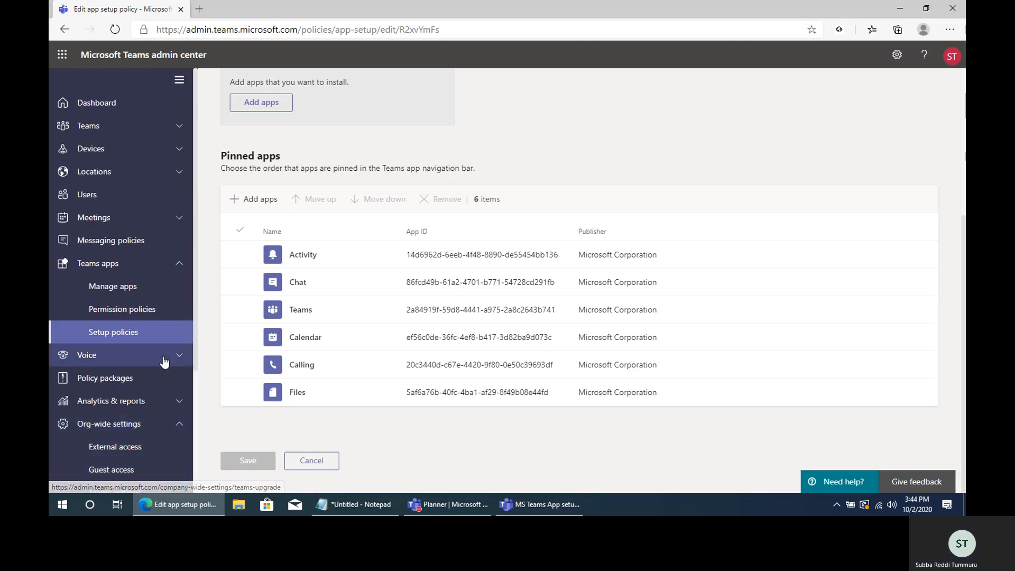
Switch to the Teams meeting window and stop the meeting recording.
left_click(449, 504)
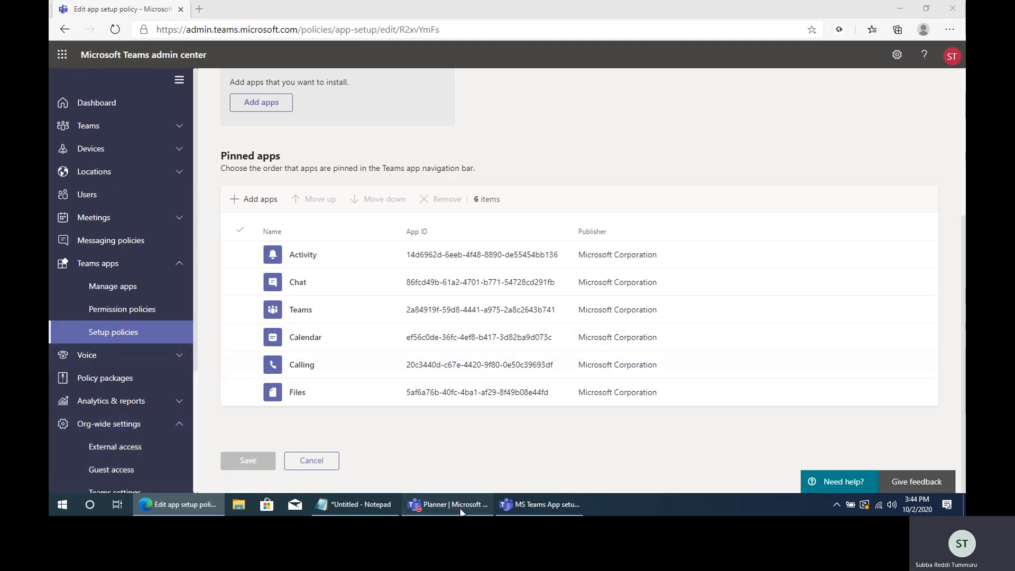
left_click(581, 500)
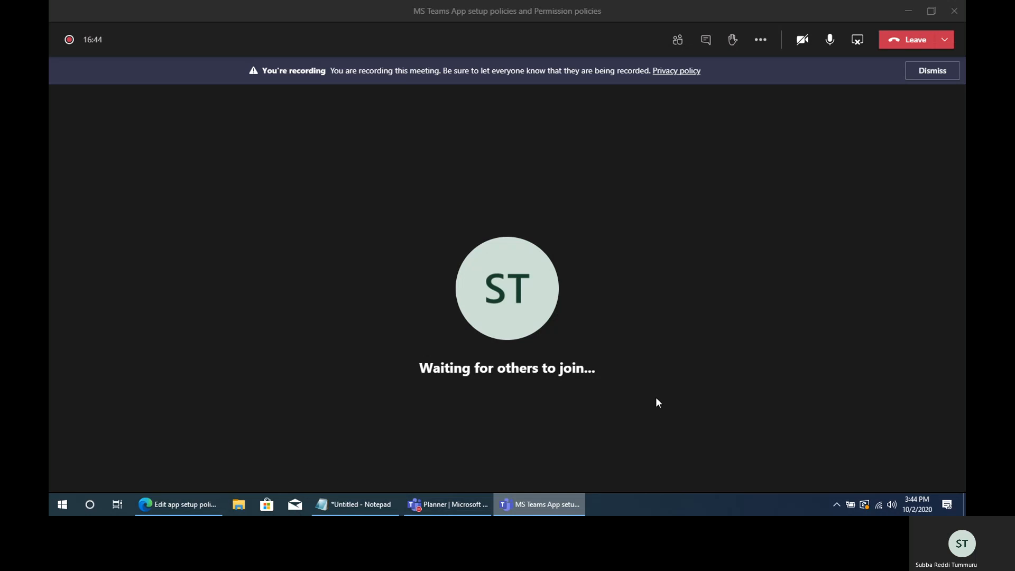
left_click(761, 42)
left_click(817, 287)
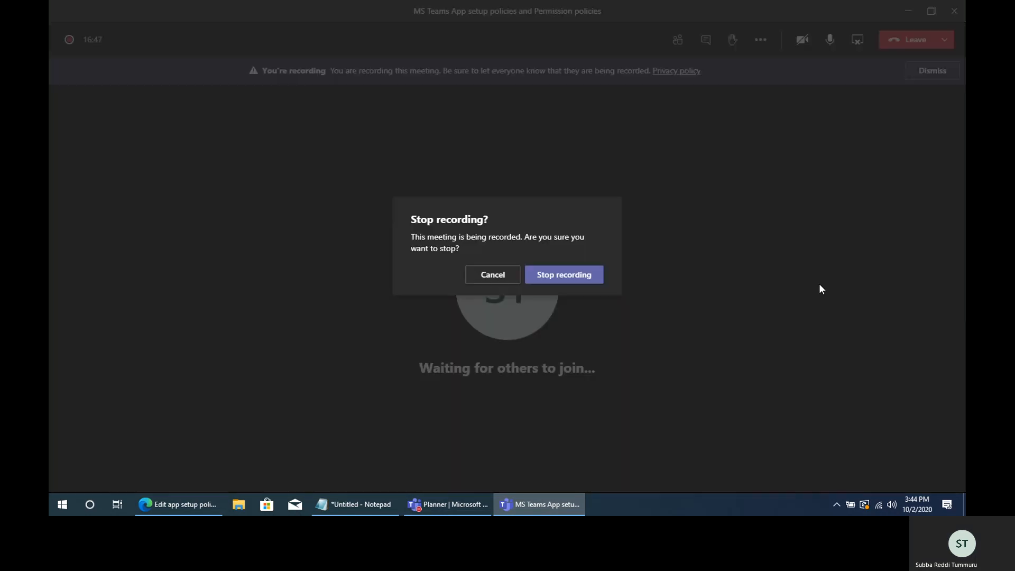